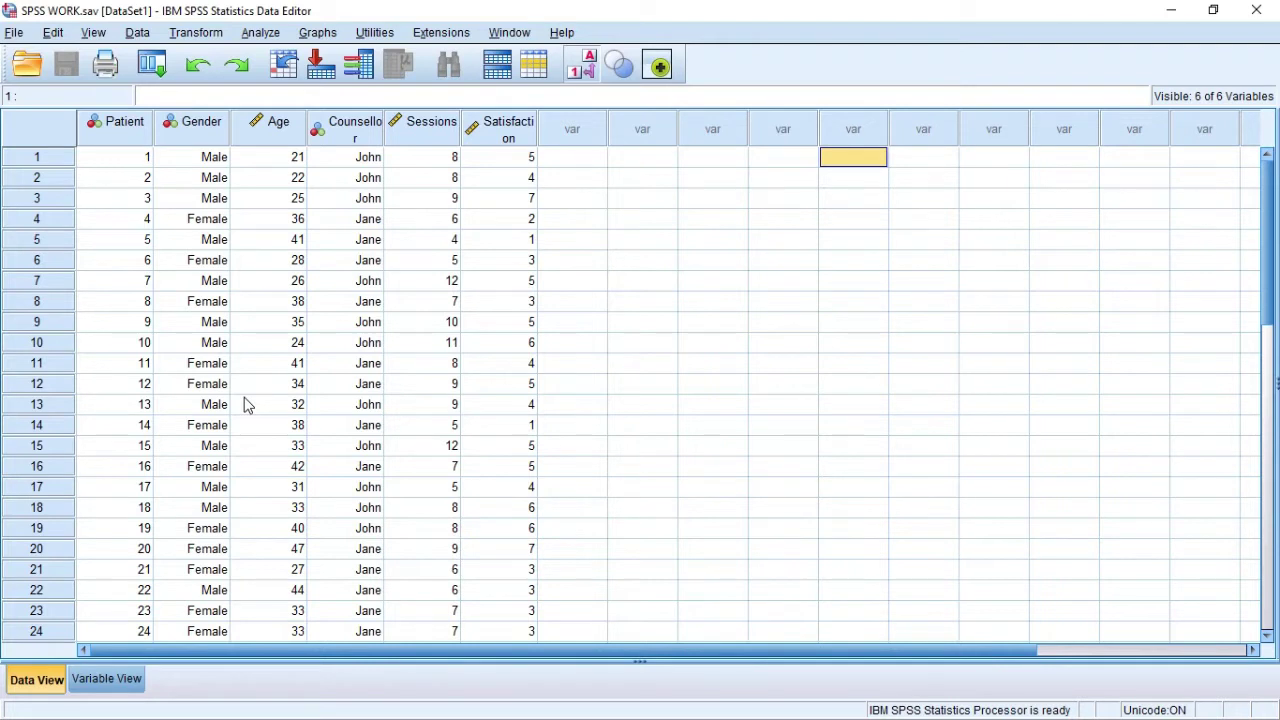
- Check the variable definitions, then bring up Analyze > Regression > Linear for the patient data
left_click(108, 683)
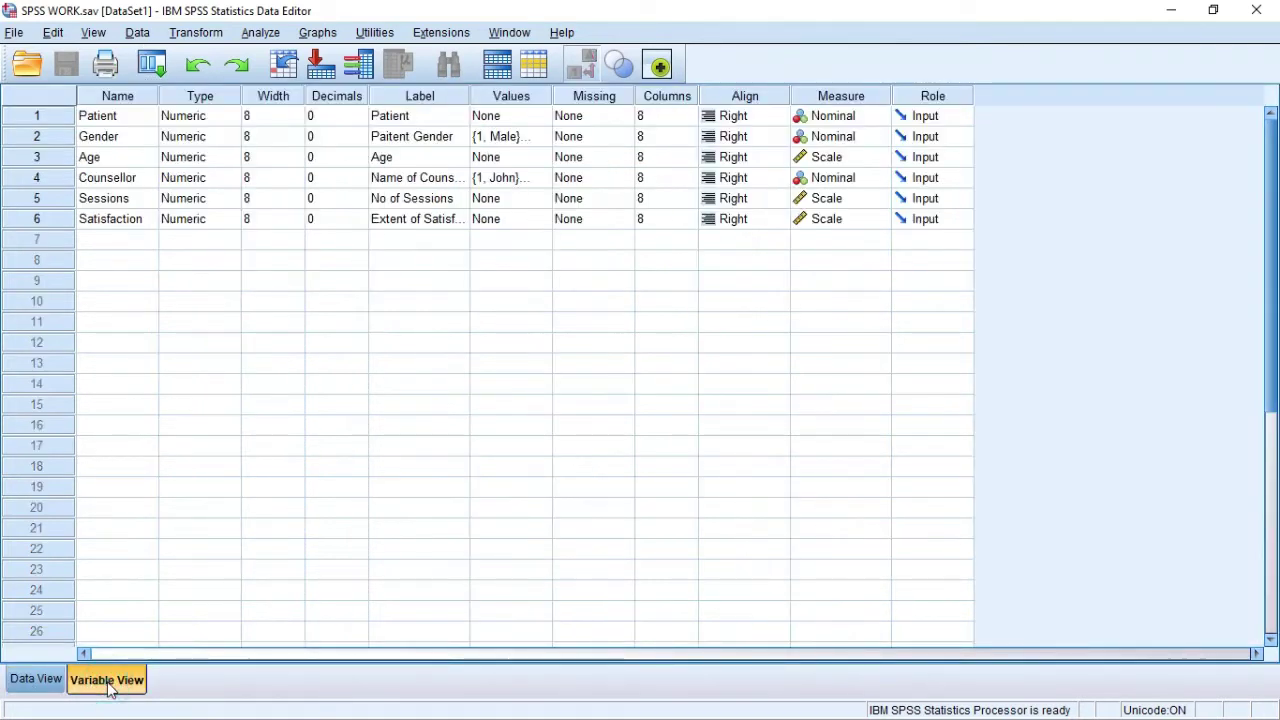
left_click(40, 682)
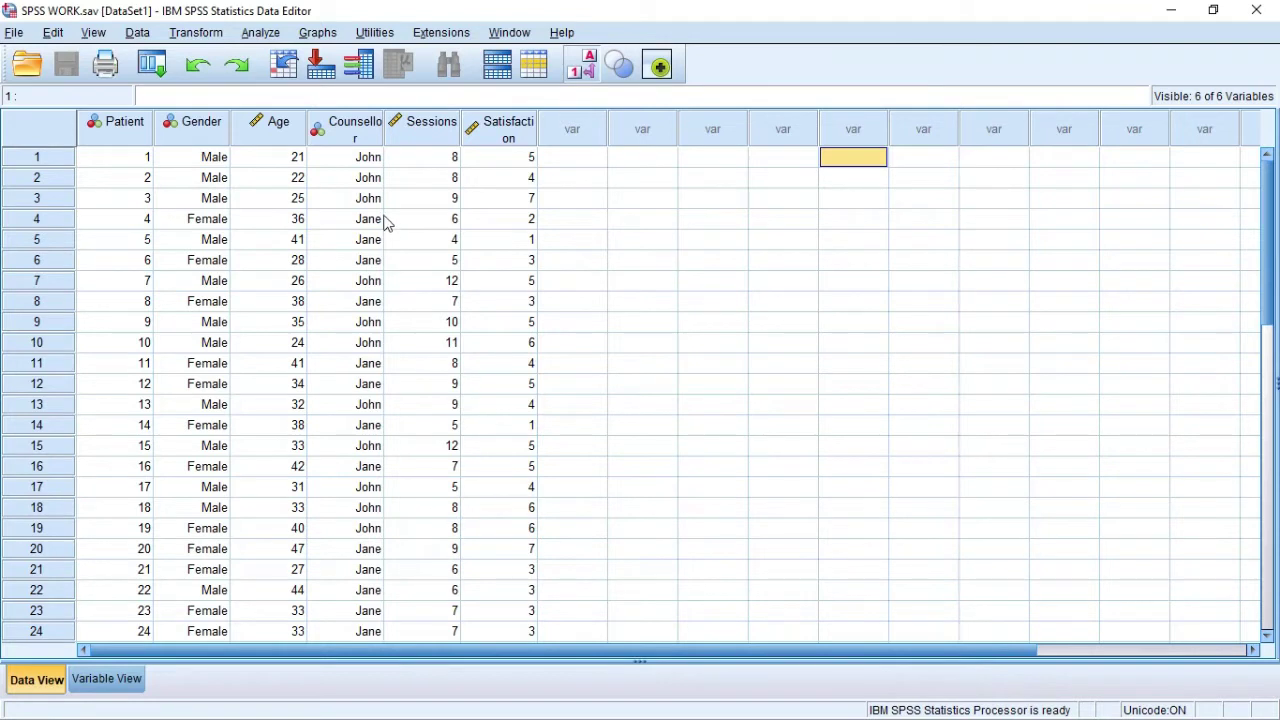
left_click(261, 34)
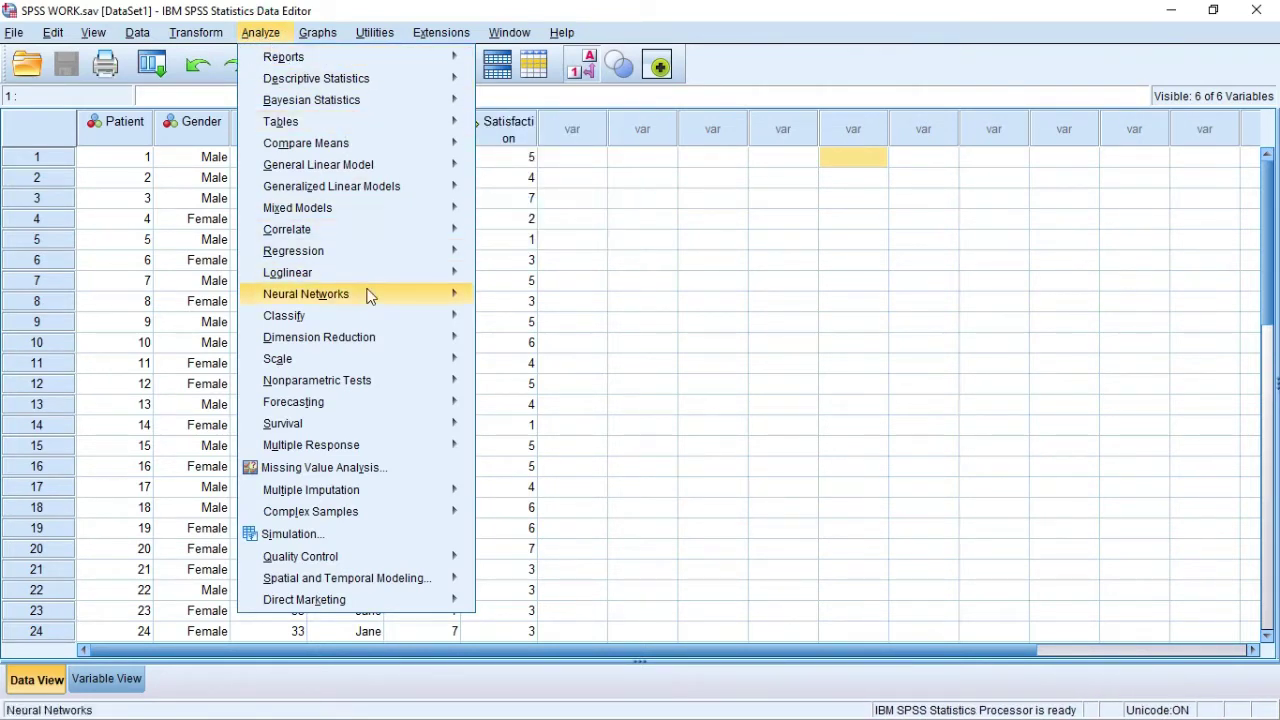
mouse_move(368, 296)
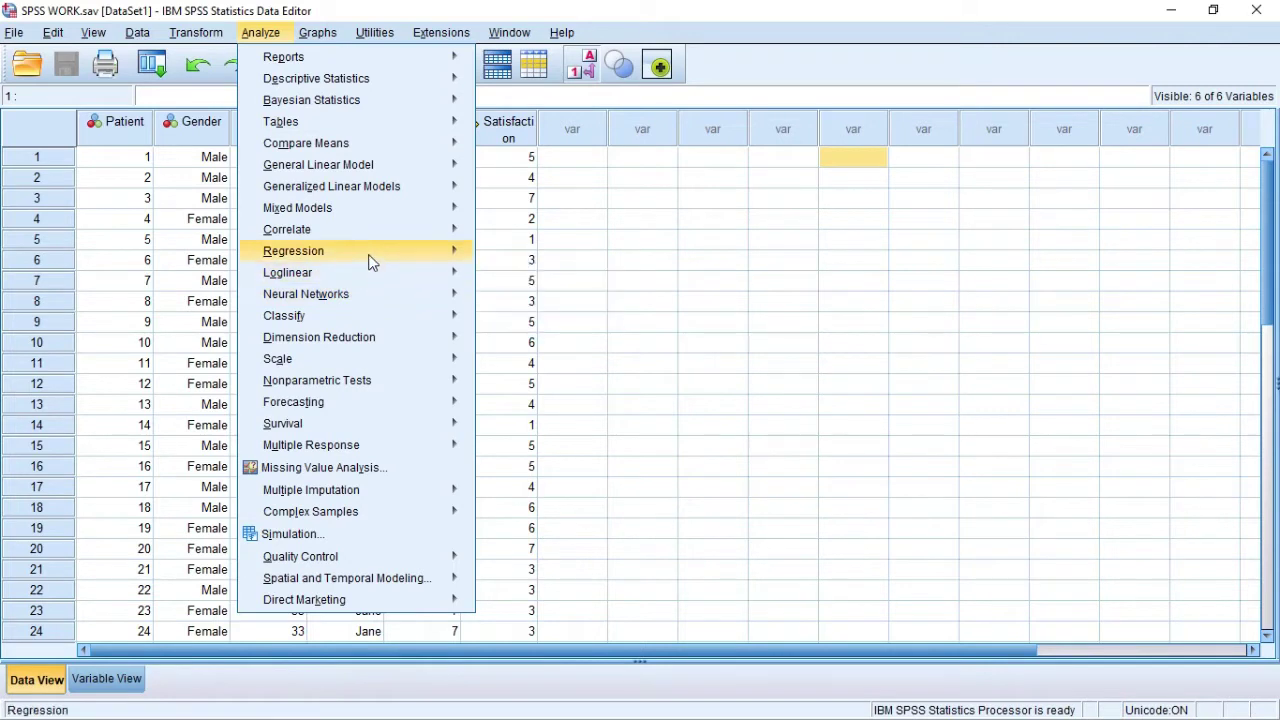
mouse_move(370, 256)
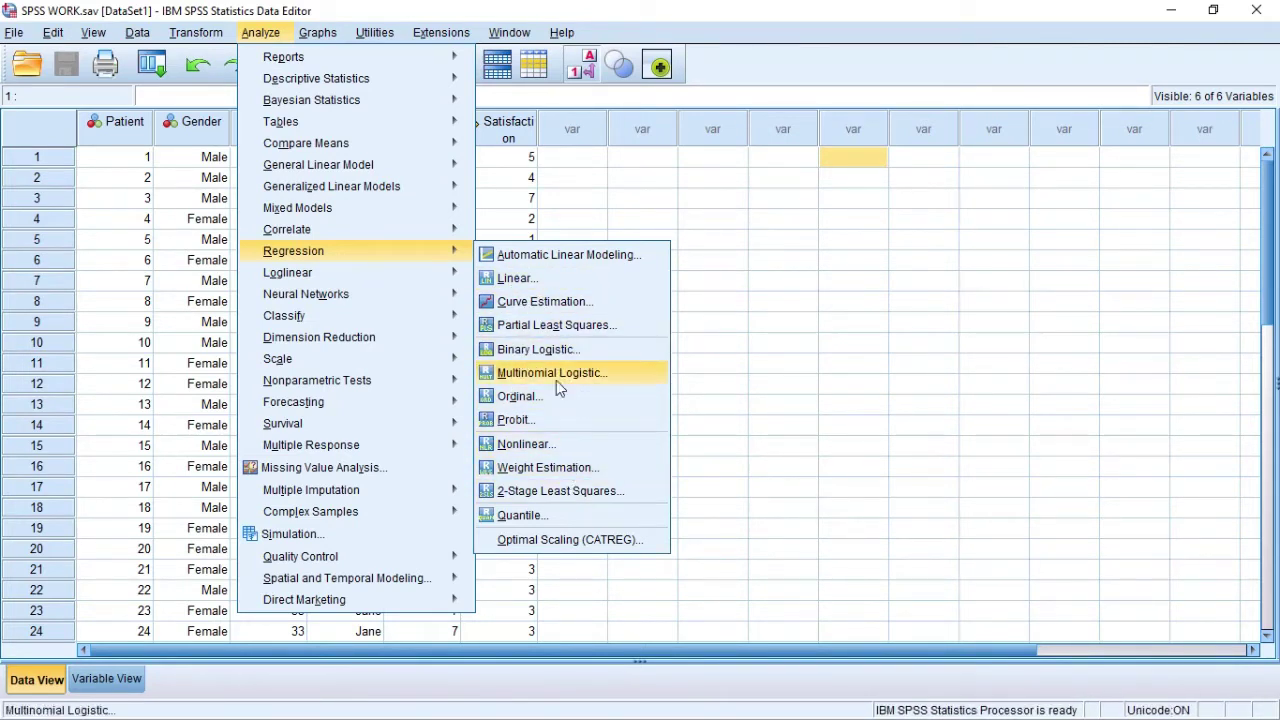
left_click(545, 284)
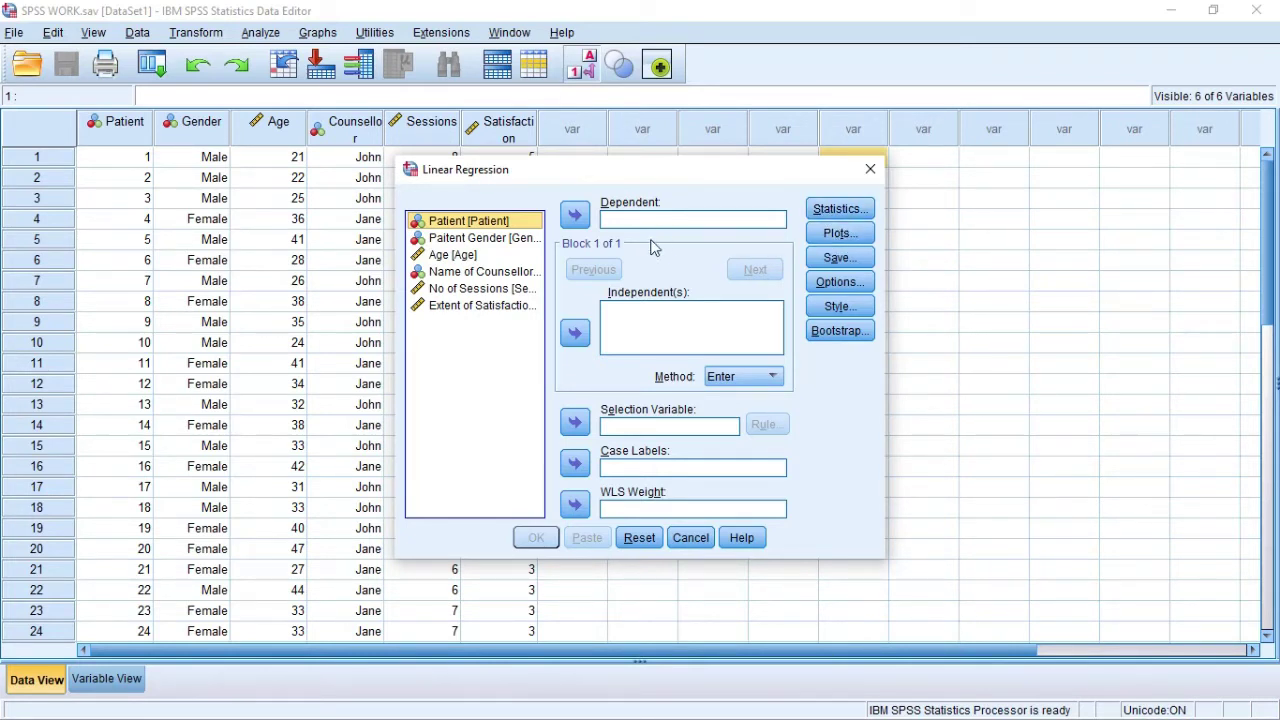
- Assign No of Sessions as dependent and Age as independent, then go to Statistics options
left_click(455, 290)
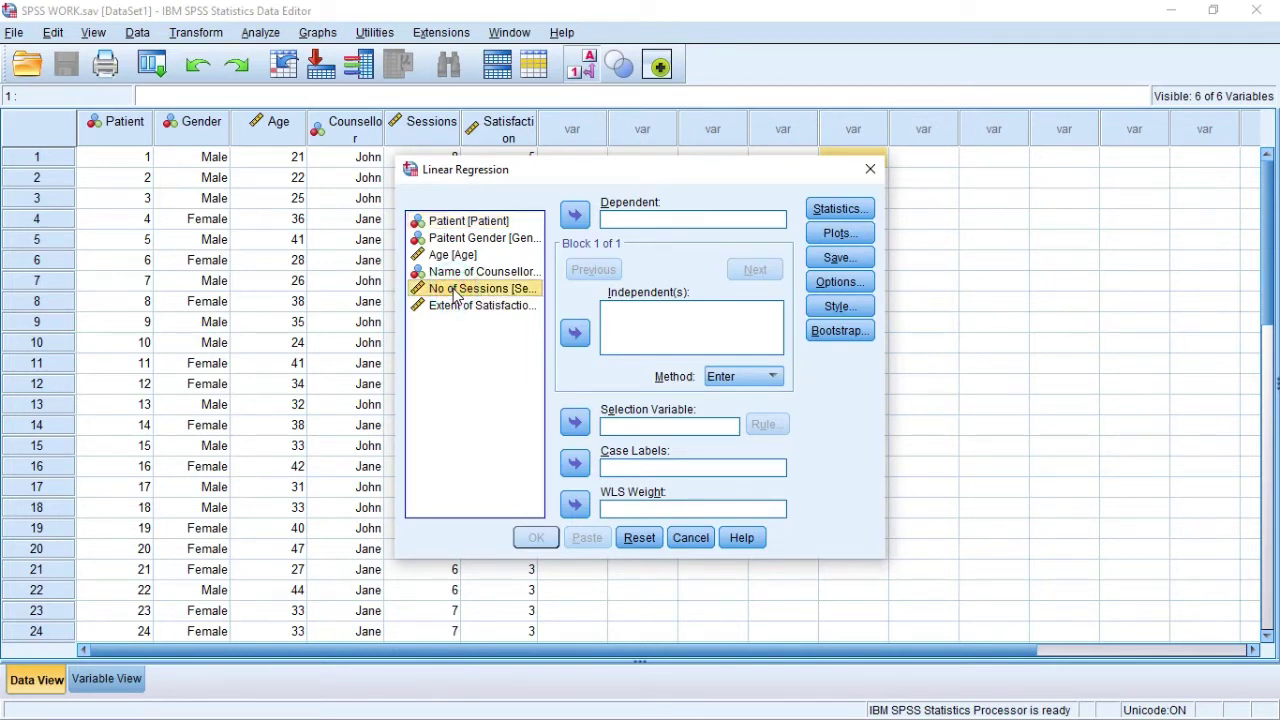
left_click(575, 216)
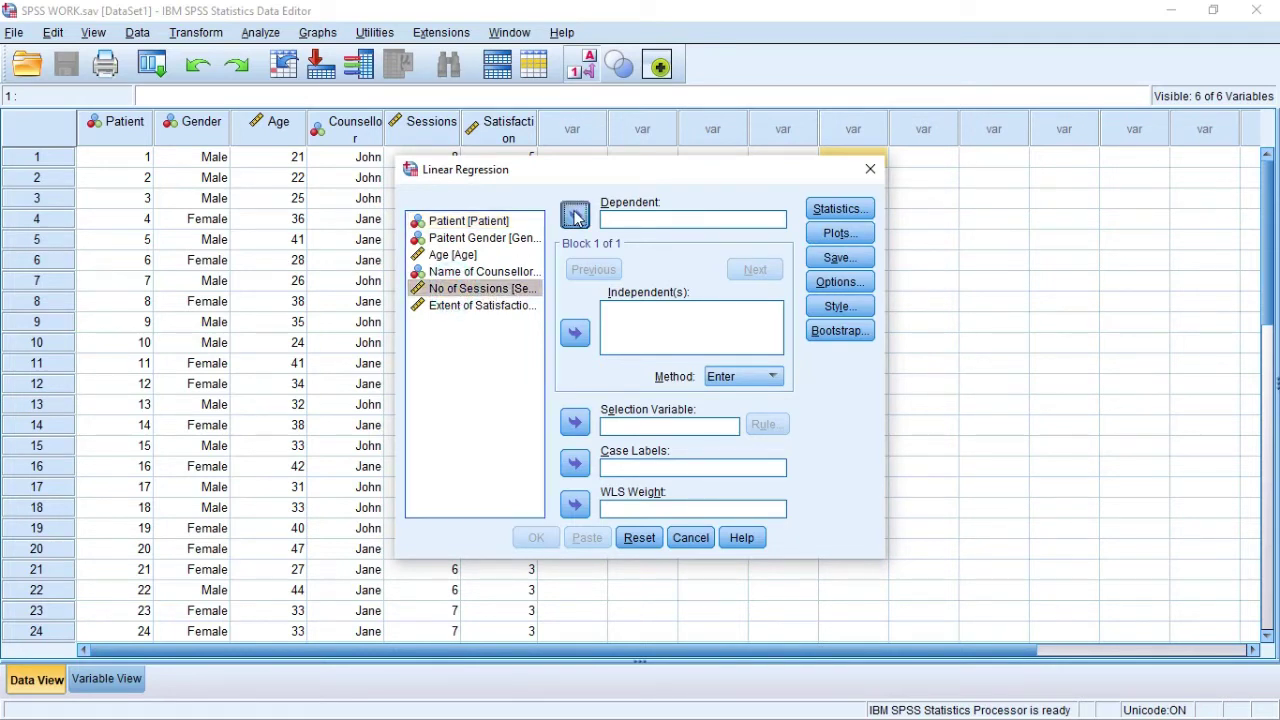
left_click(632, 318)
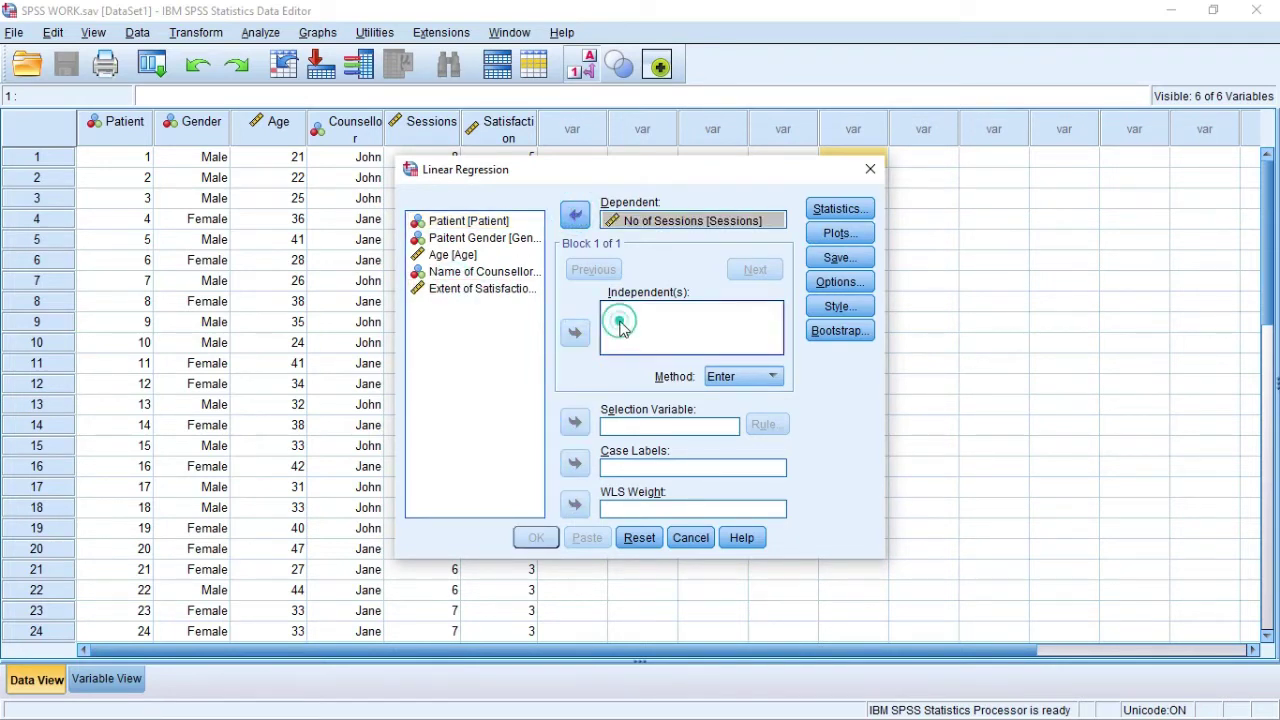
left_click(460, 256)
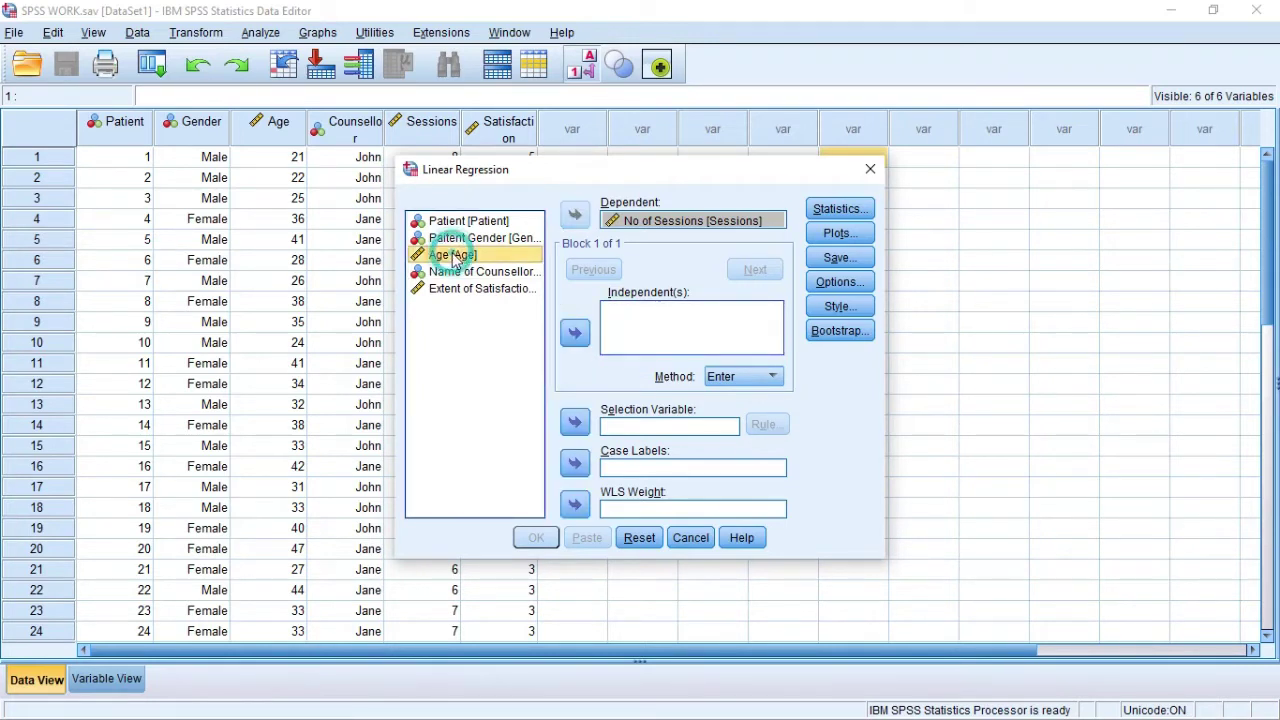
left_click(574, 334)
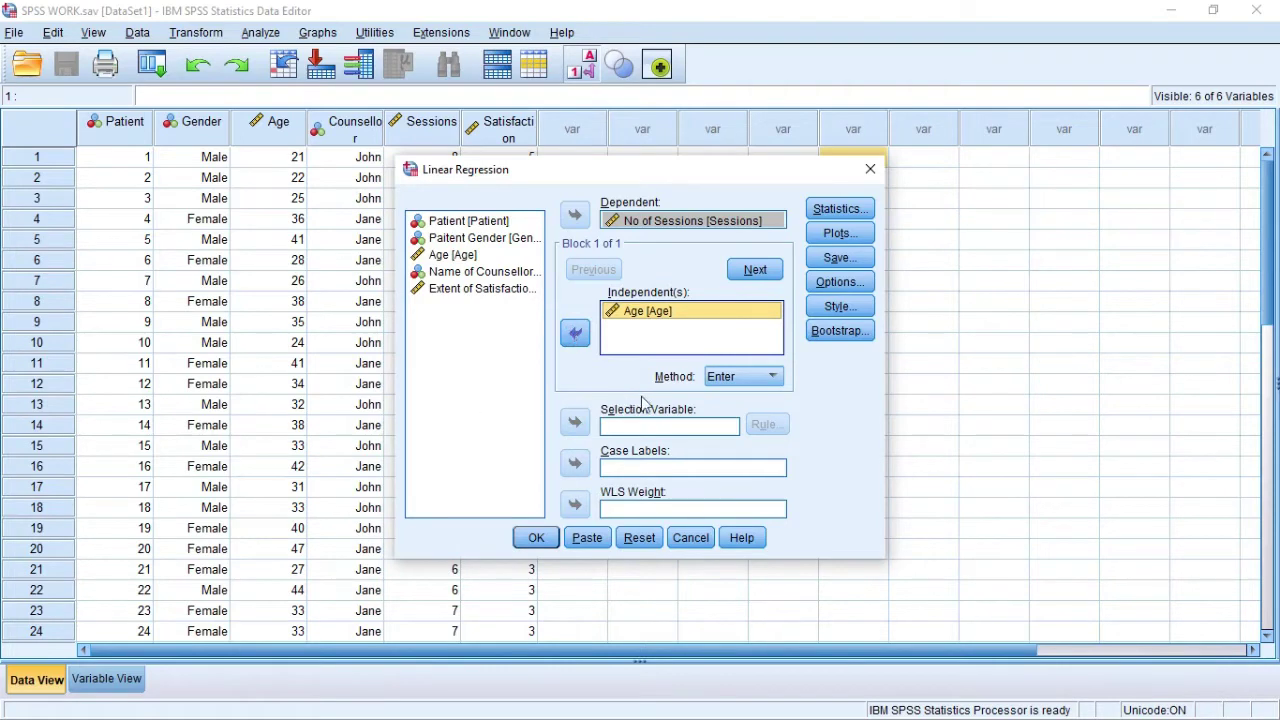
left_click(838, 210)
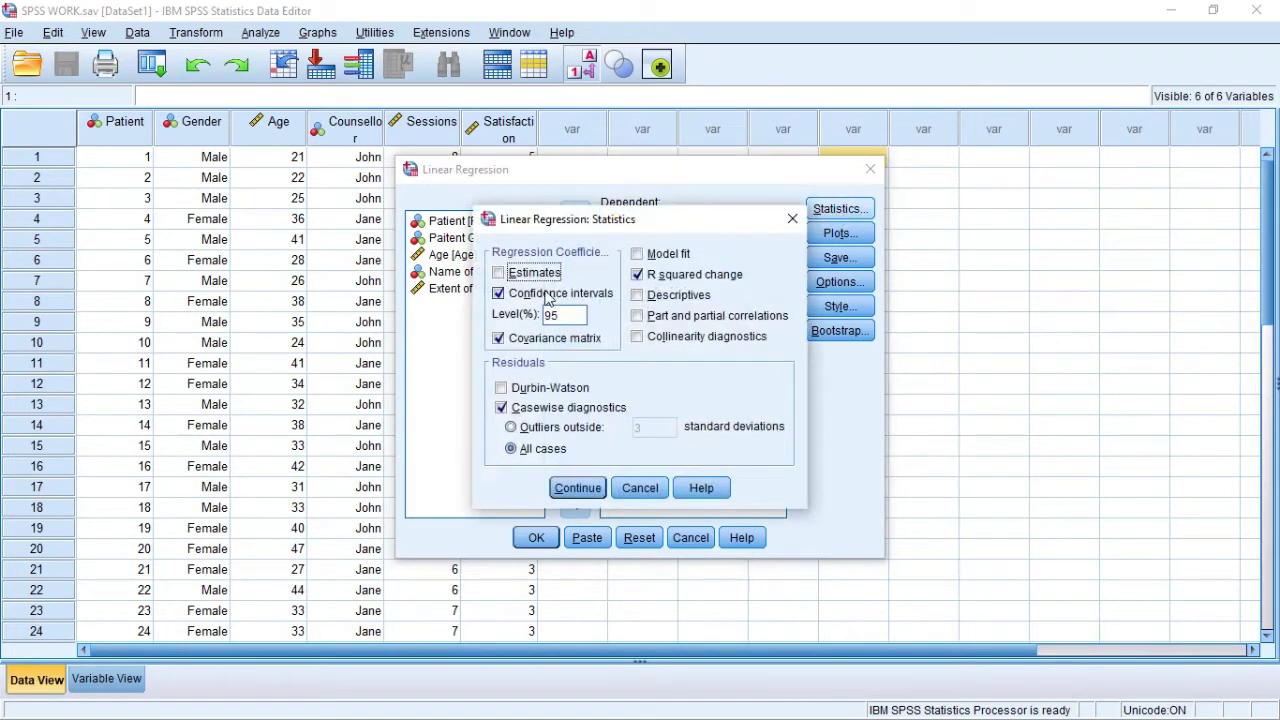
- Request estimates, 95% confidence intervals, covariance matrix, model fit and Durbin-Watson; exclude R squared change and casewise diagnostics
left_click(499, 294)
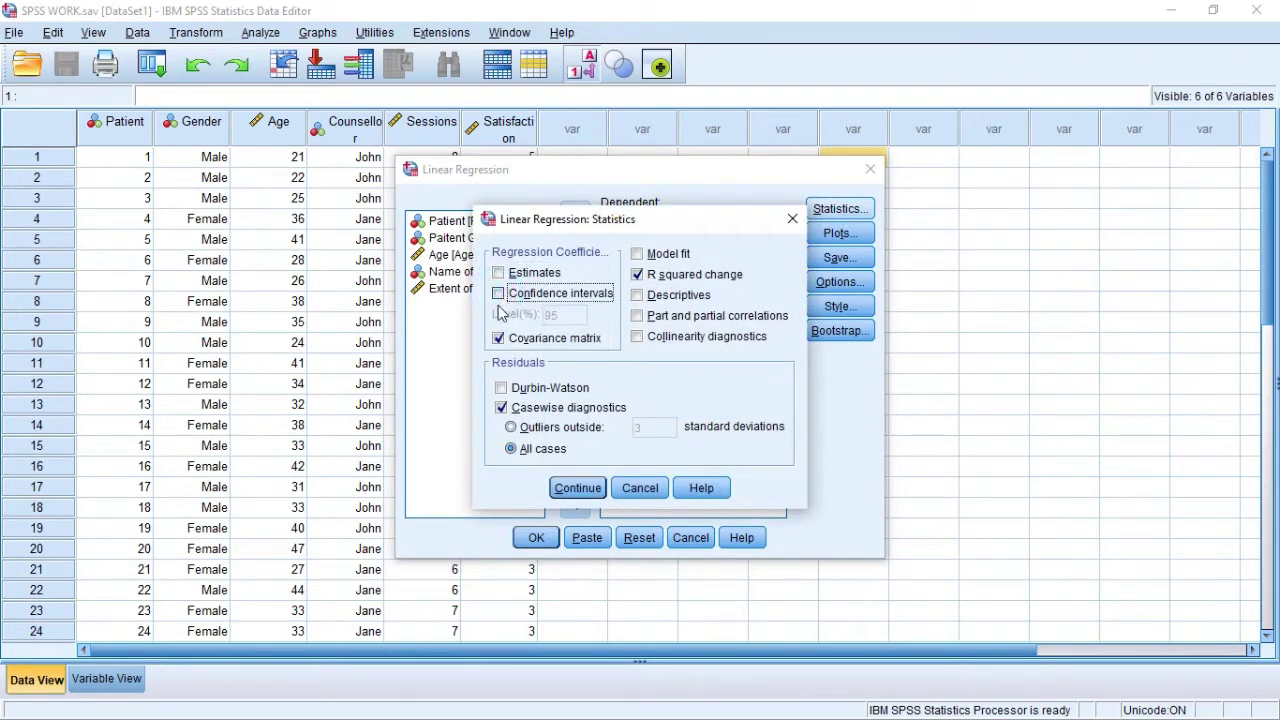
left_click(500, 339)
left_click(500, 339)
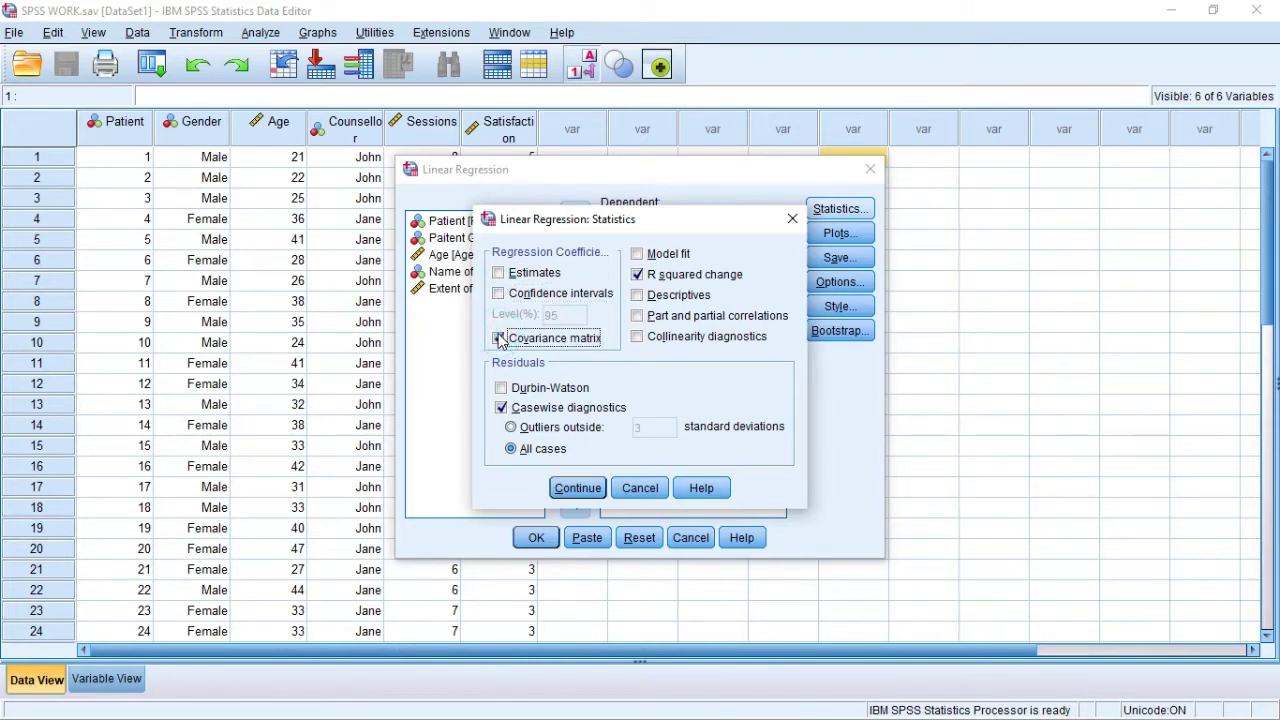
left_click(498, 296)
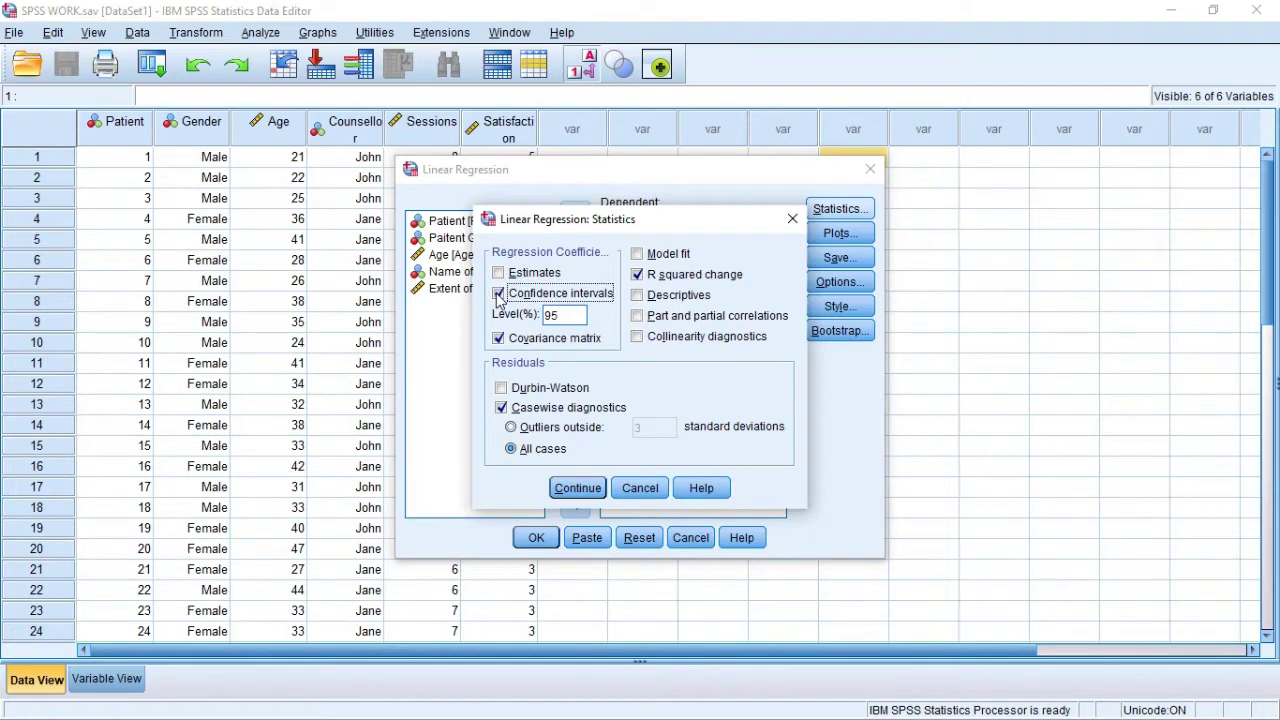
left_click(498, 274)
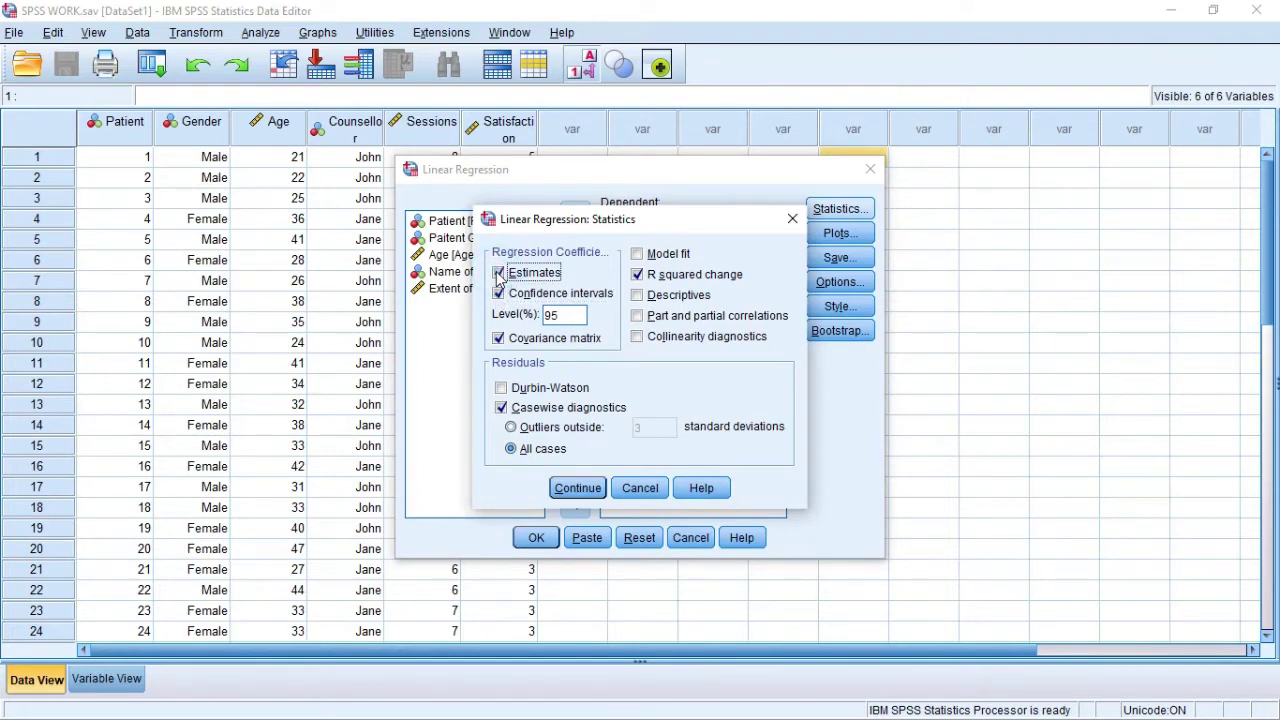
left_click(640, 255)
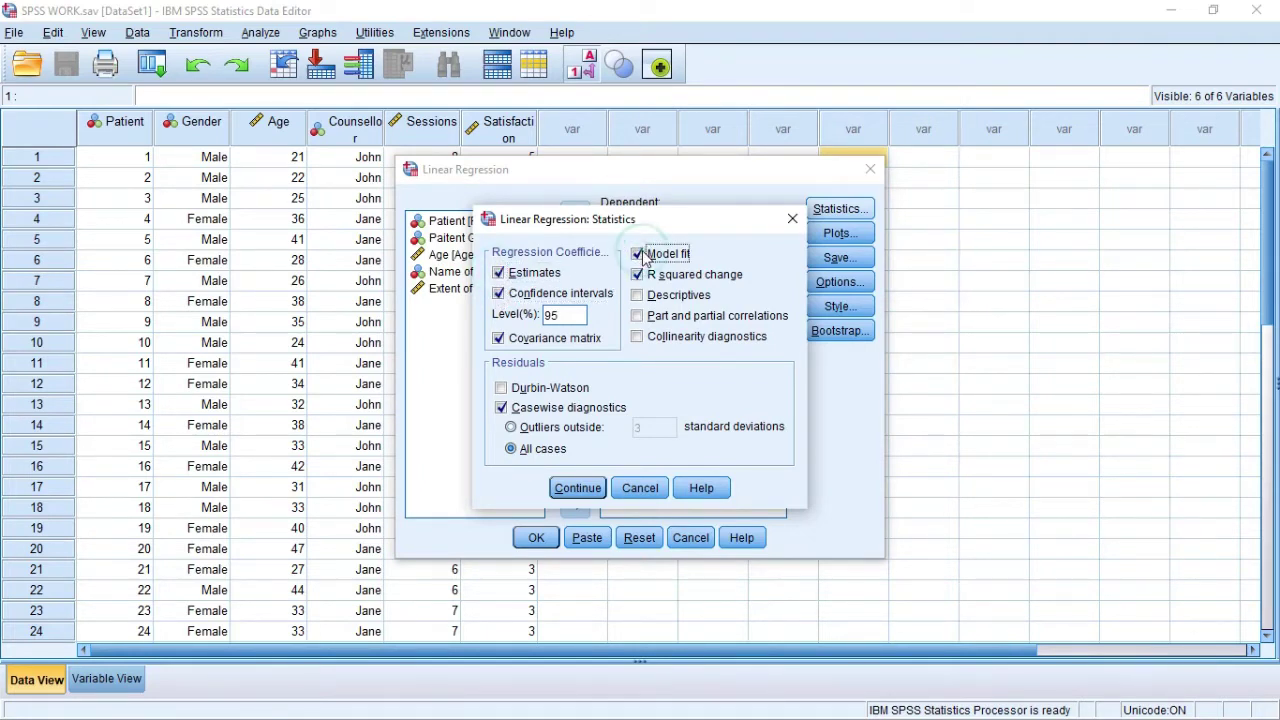
left_click(640, 274)
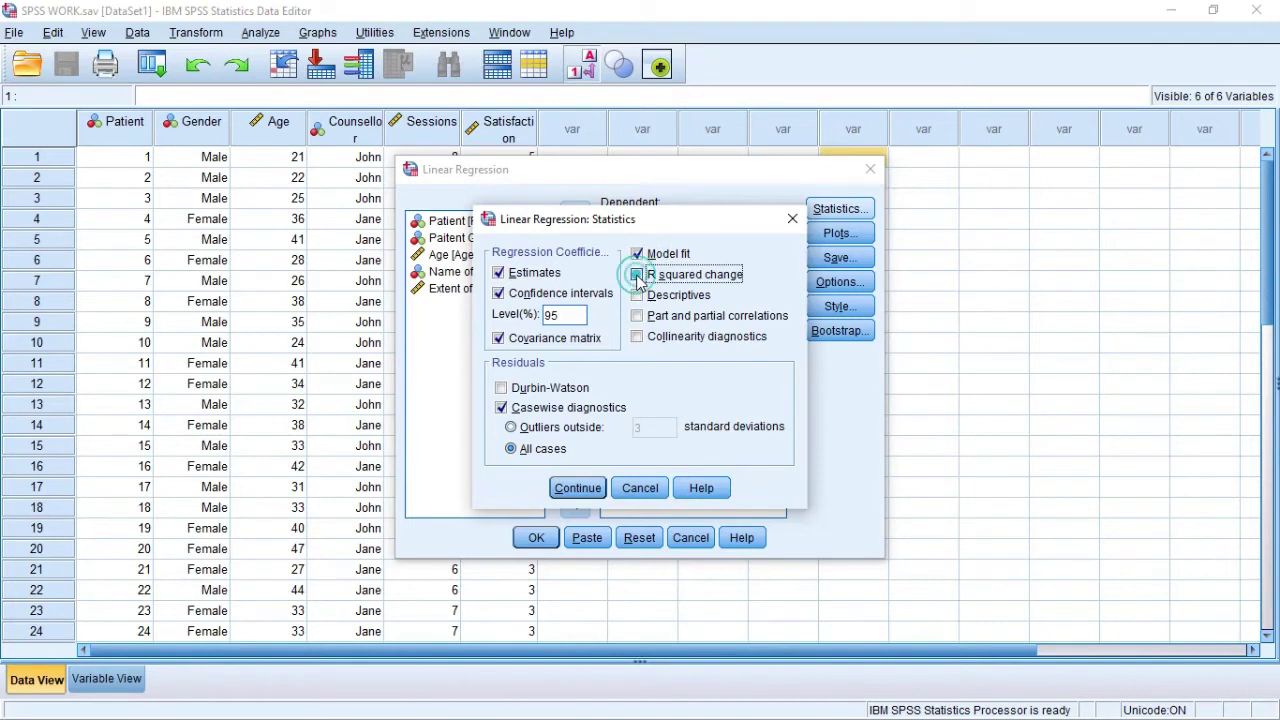
left_click(501, 390)
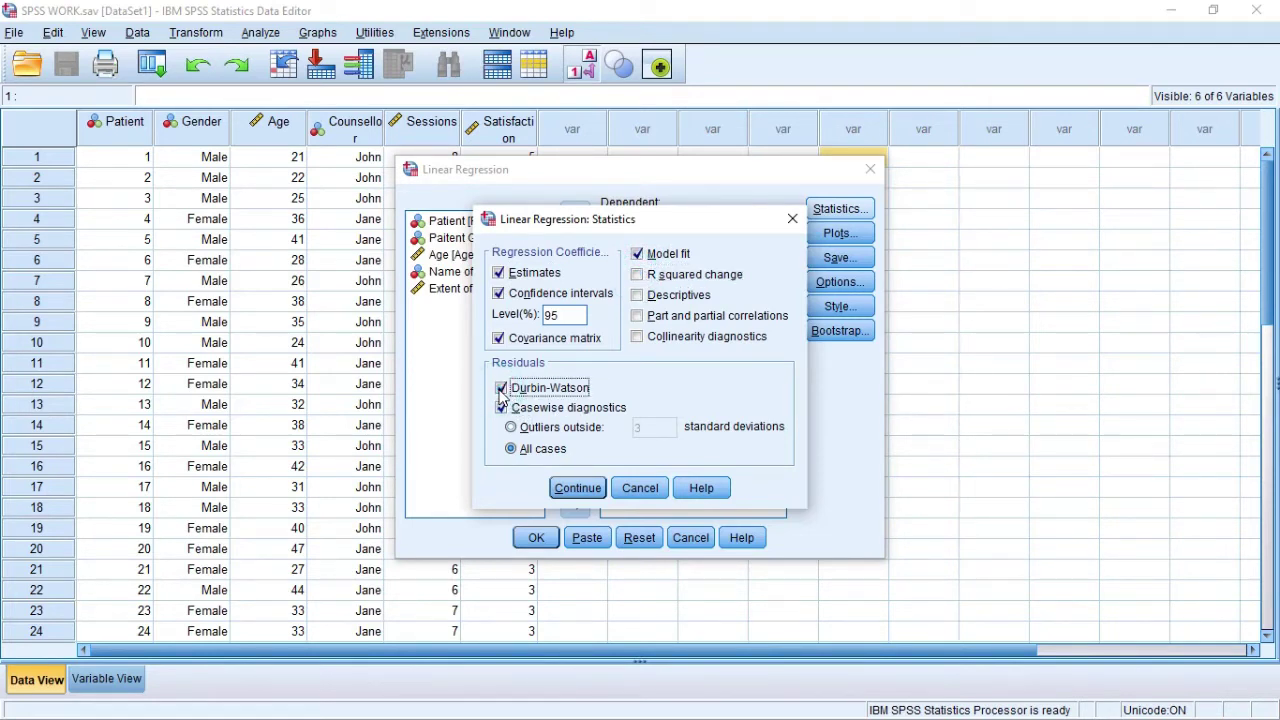
left_click(505, 411)
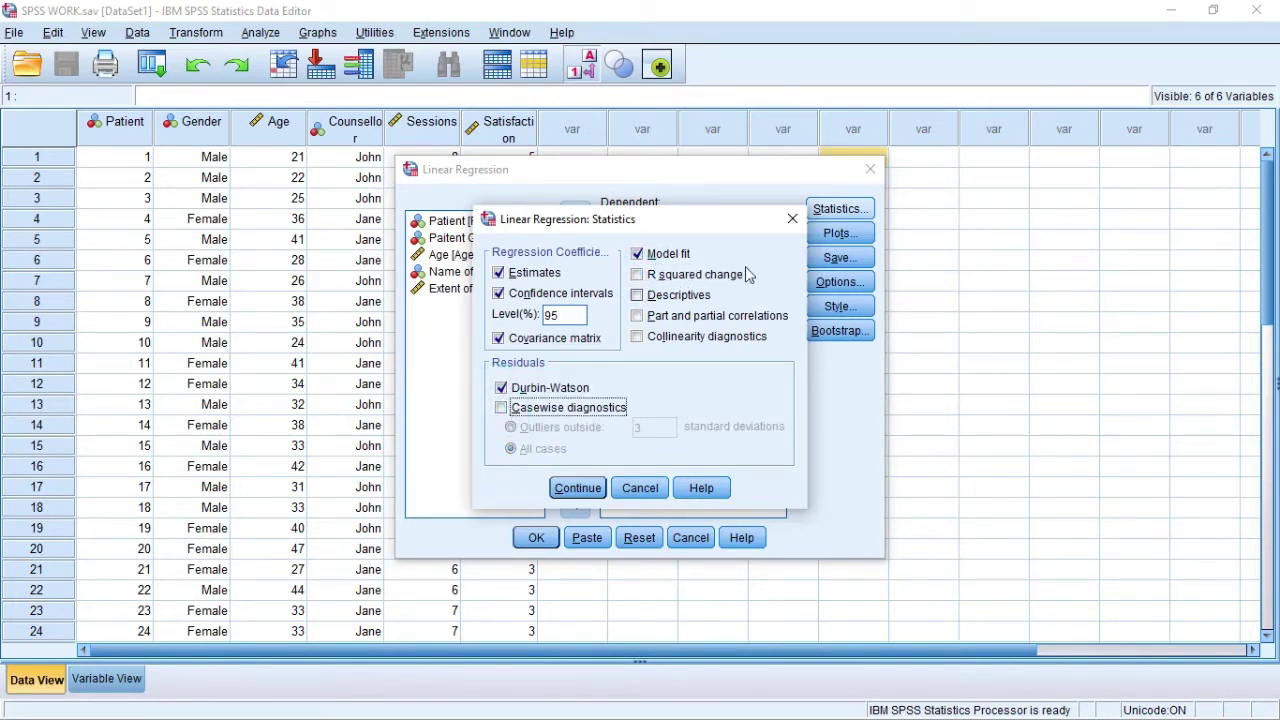
left_click(578, 490)
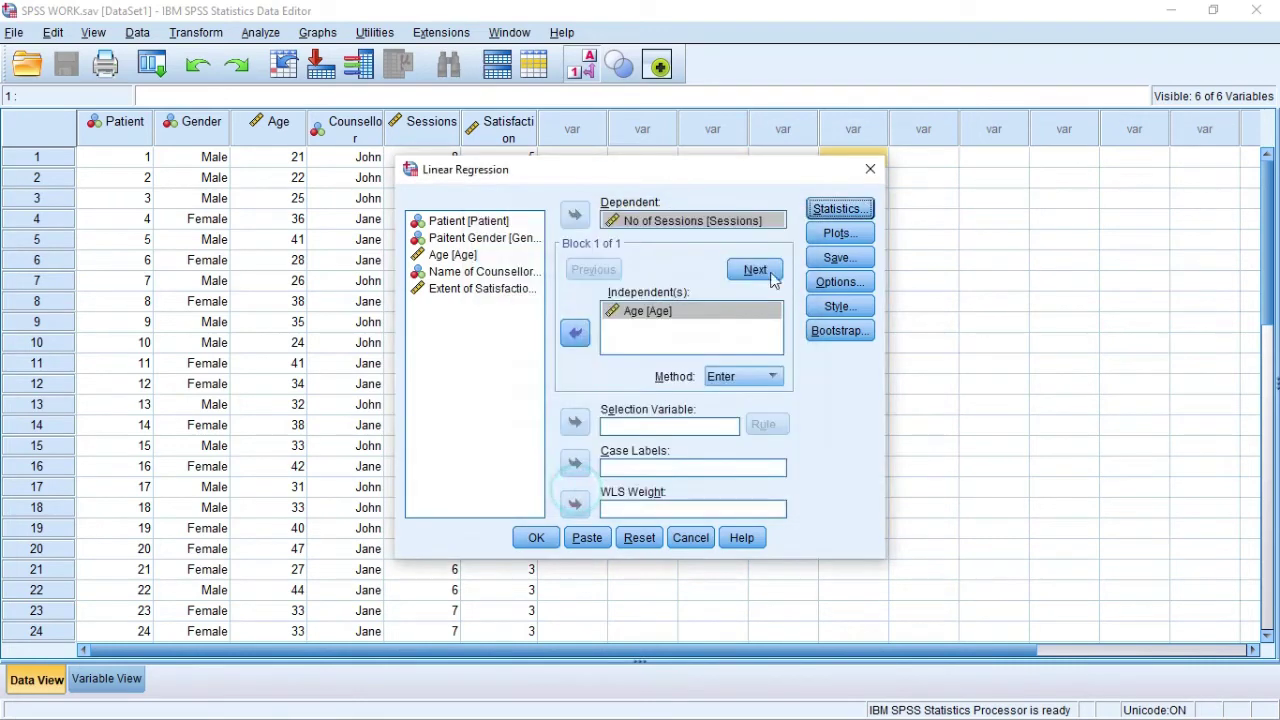
- Keep only the residual histogram, clear DEPENDNT and *ZPRED from the scatterplot axes, and run the regression
left_click(840, 233)
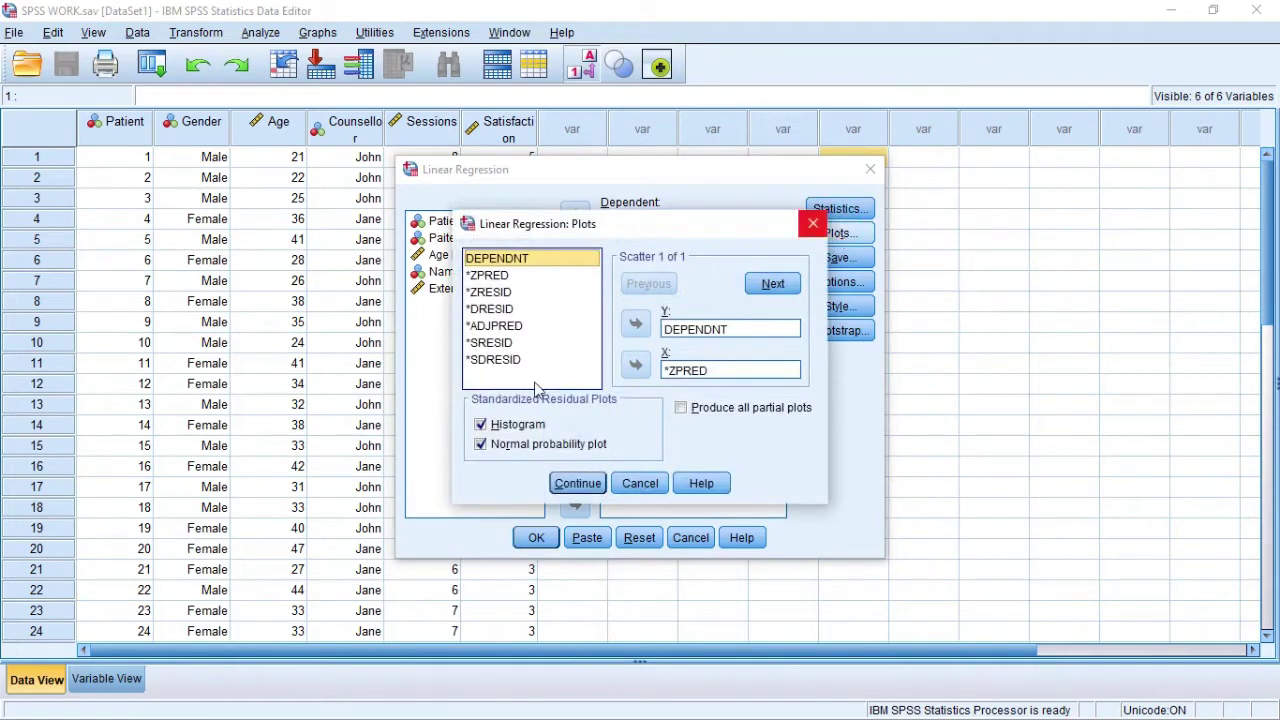
left_click(481, 425)
left_click(481, 444)
left_click(481, 425)
left_click(690, 329)
left_click(636, 323)
left_click(690, 370)
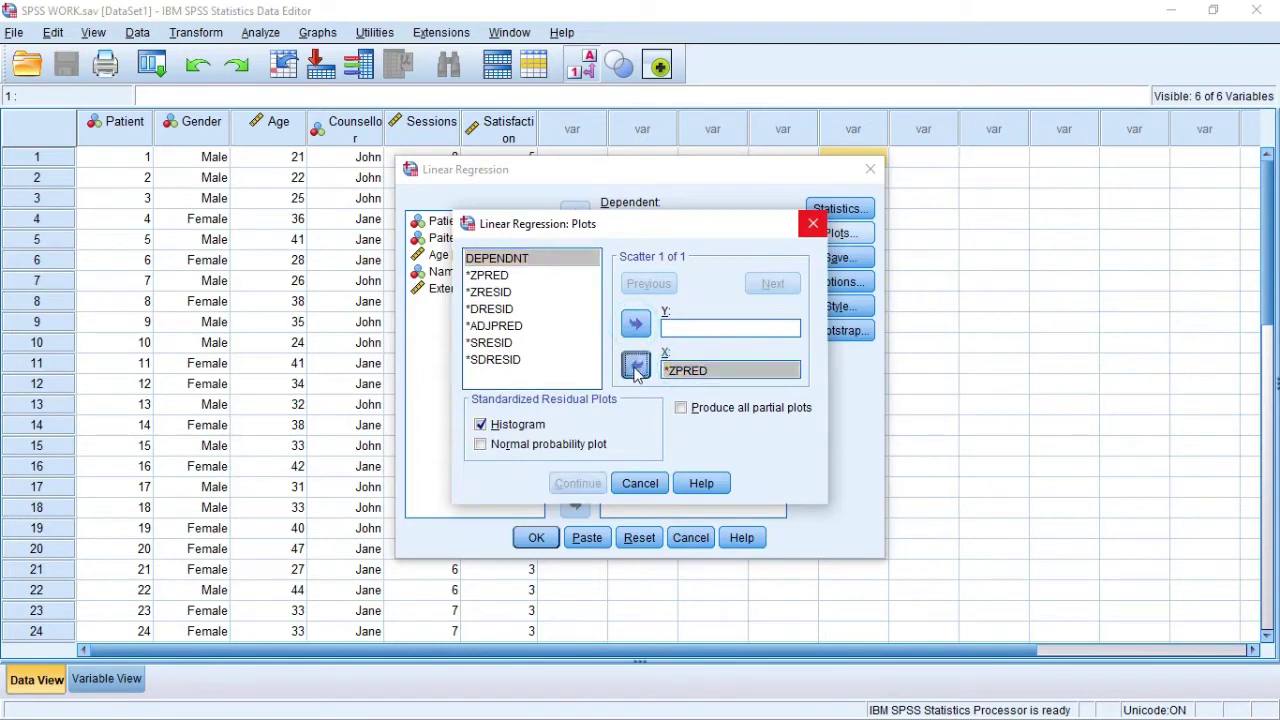
left_click(636, 364)
left_click(580, 484)
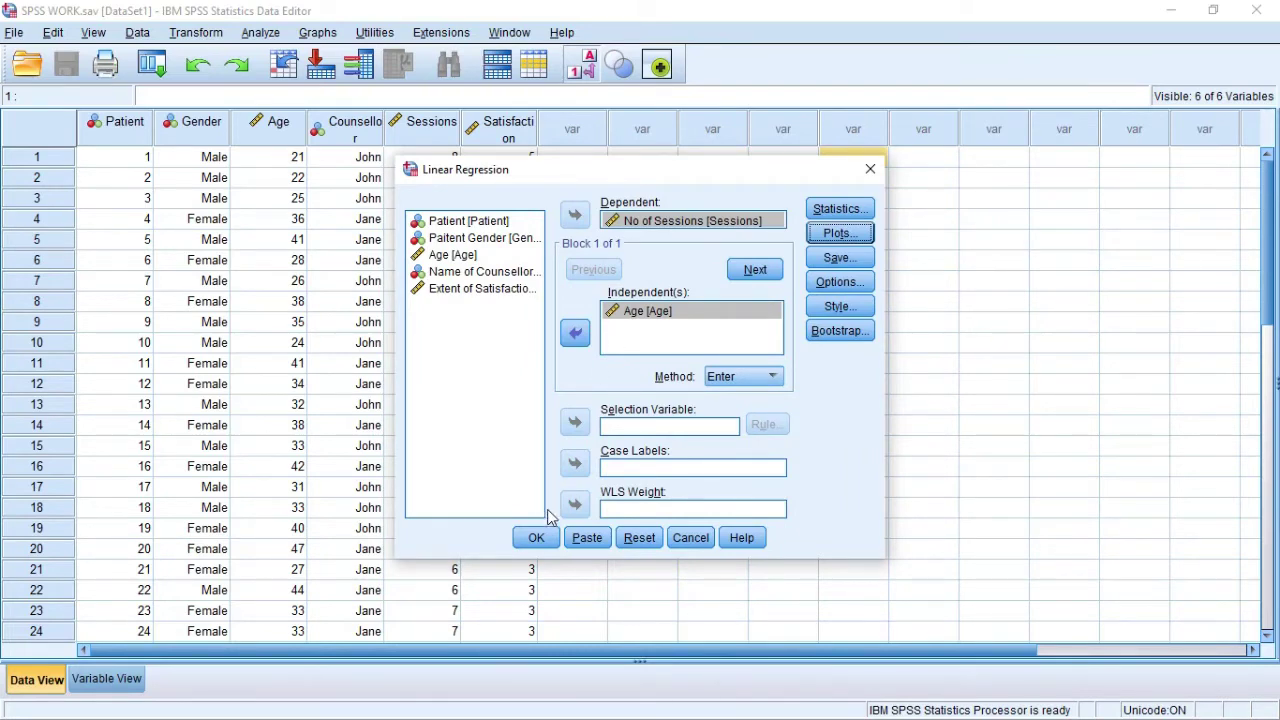
left_click(540, 538)
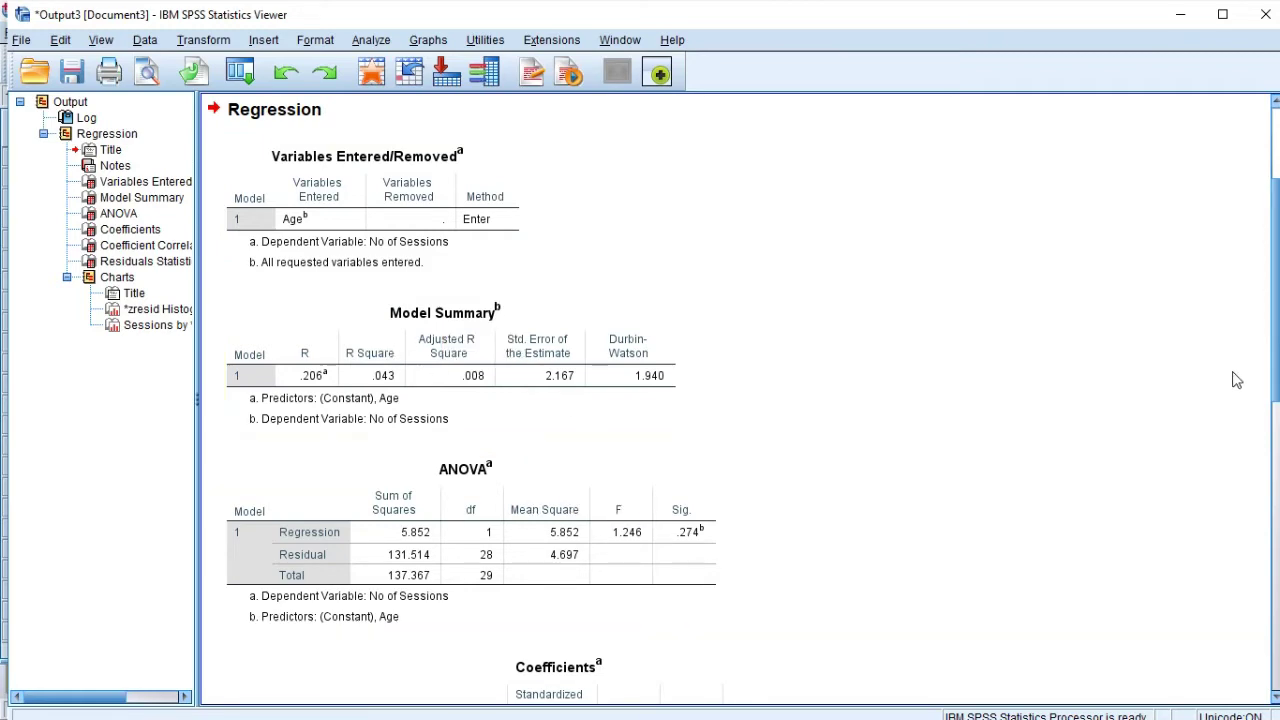
- Scroll the Output Viewer down to the residual histogram and the No of Sessions scatterplot
left_click_drag(1277, 350, 1277, 613)
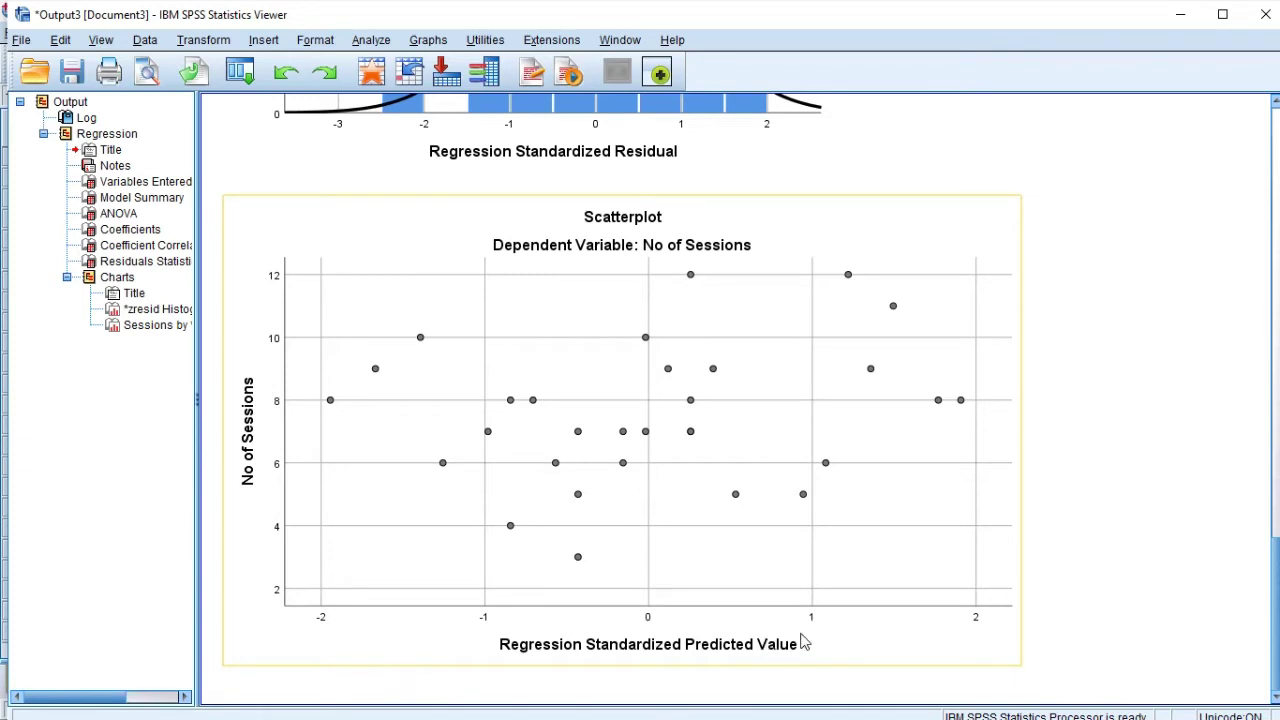
left_click(686, 436)
left_click_drag(1275, 597, 1277, 455)
left_click(651, 514)
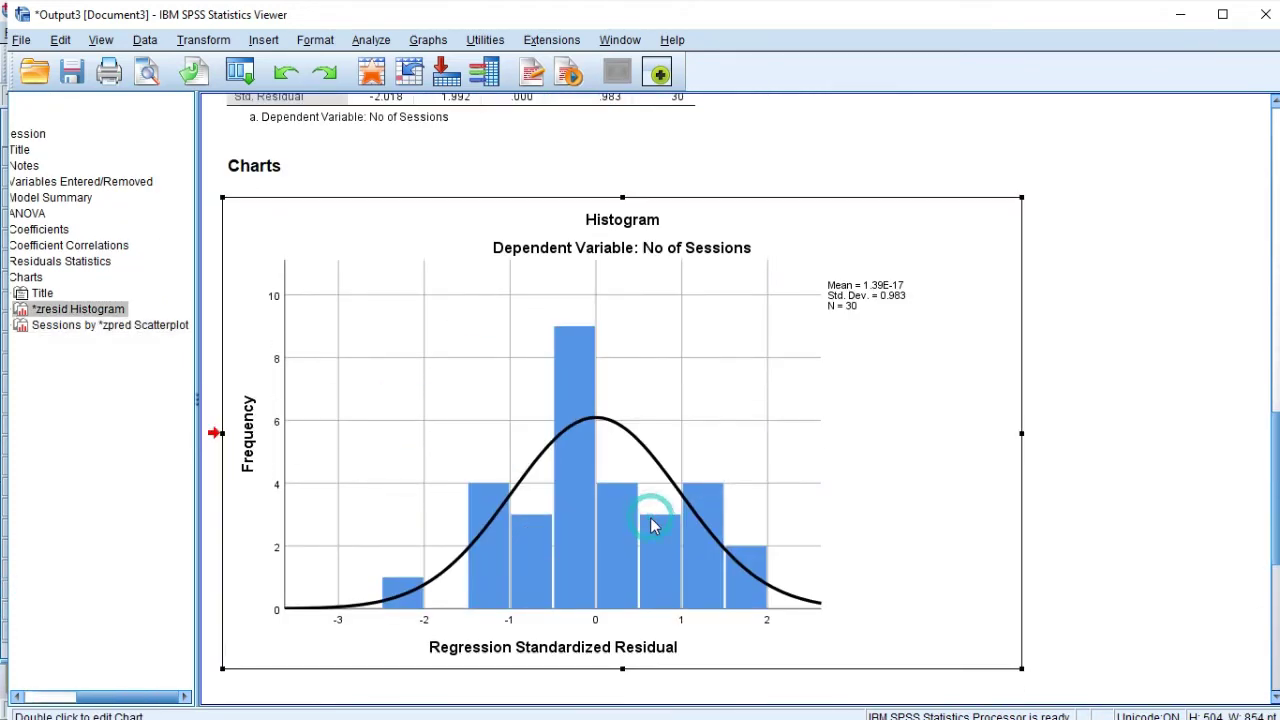
scroll(1258, 470, "up", 8)
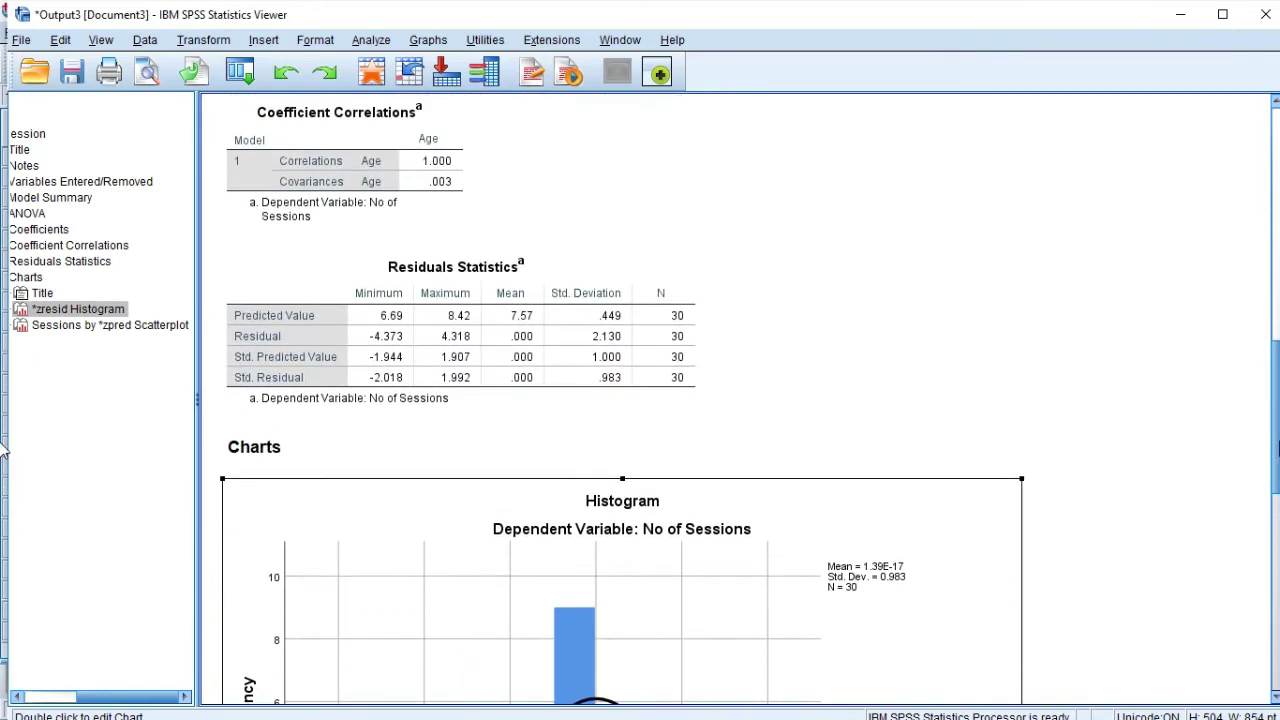
left_click(556, 530)
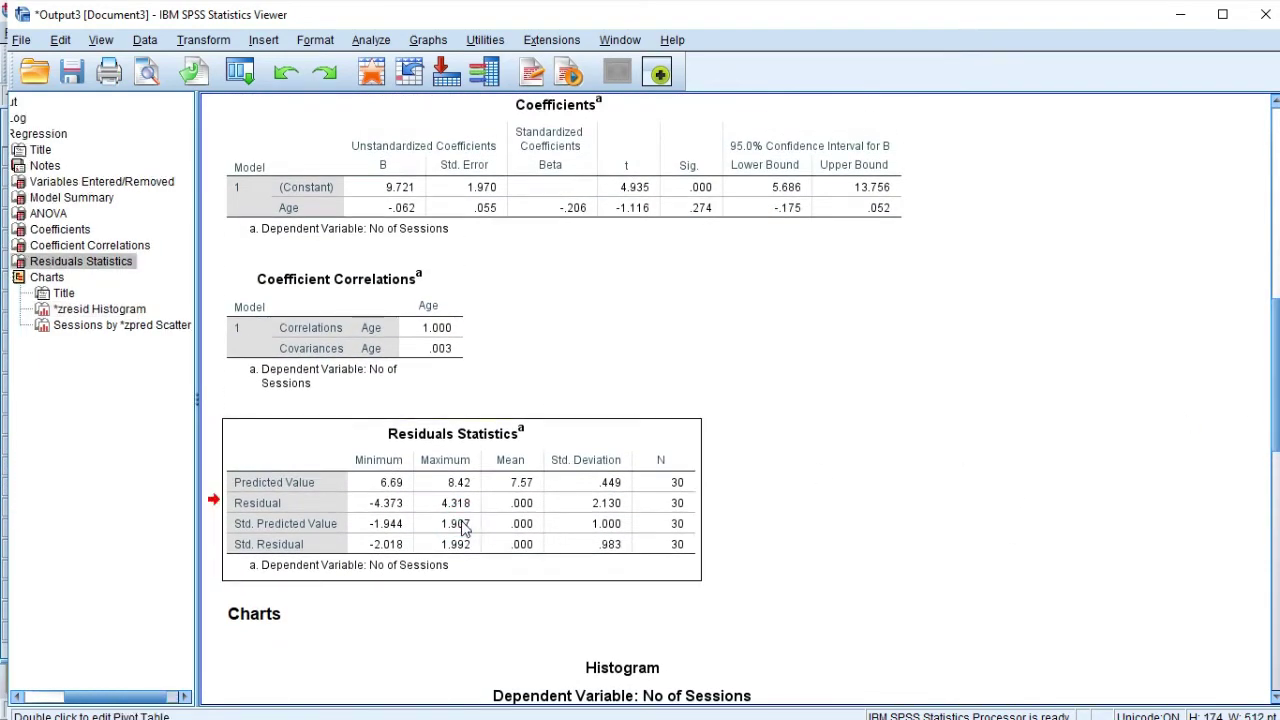
left_click(338, 333)
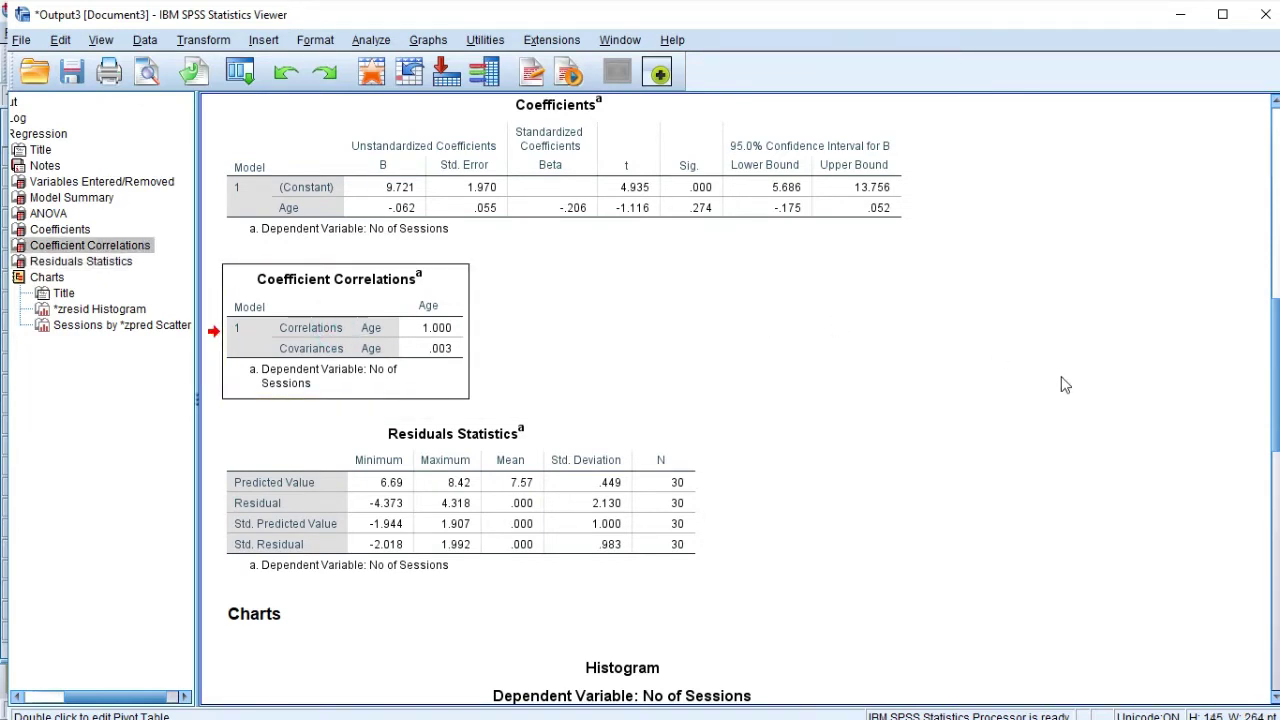
left_click(380, 455)
left_click(337, 300)
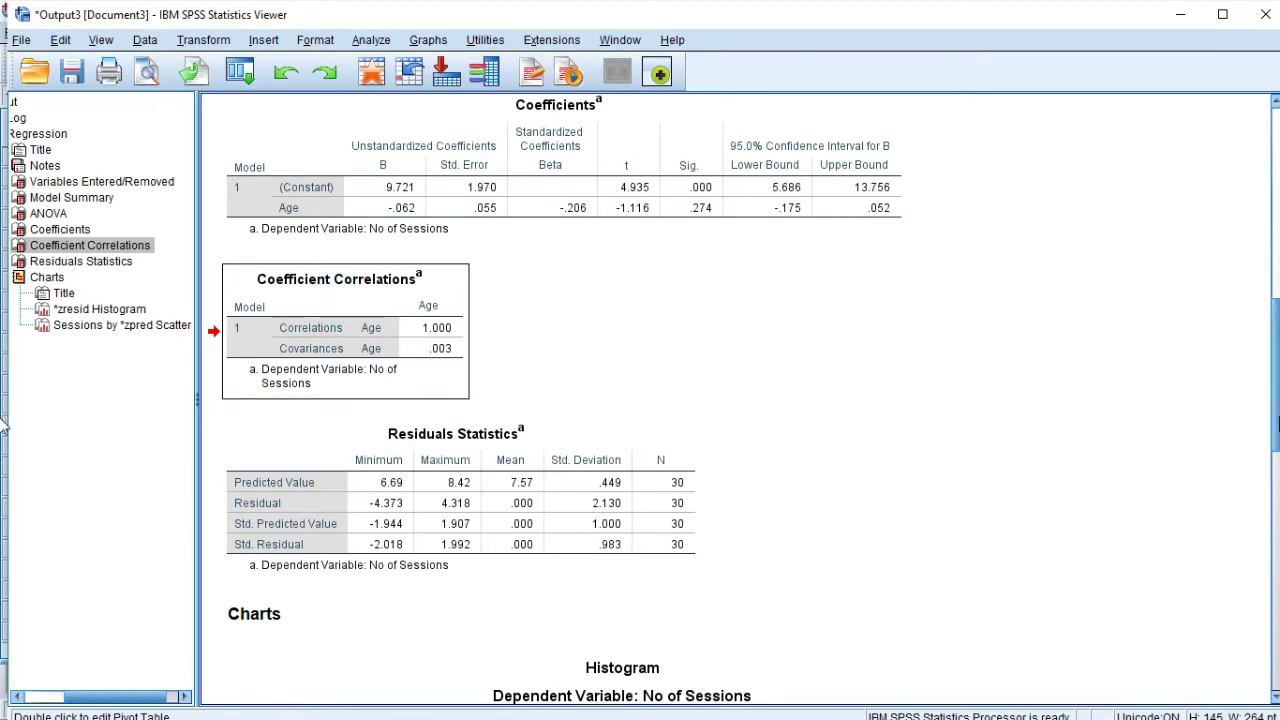
scroll(1275, 410, "up", 1)
scroll(1270, 415, "up", 5)
left_click(486, 432)
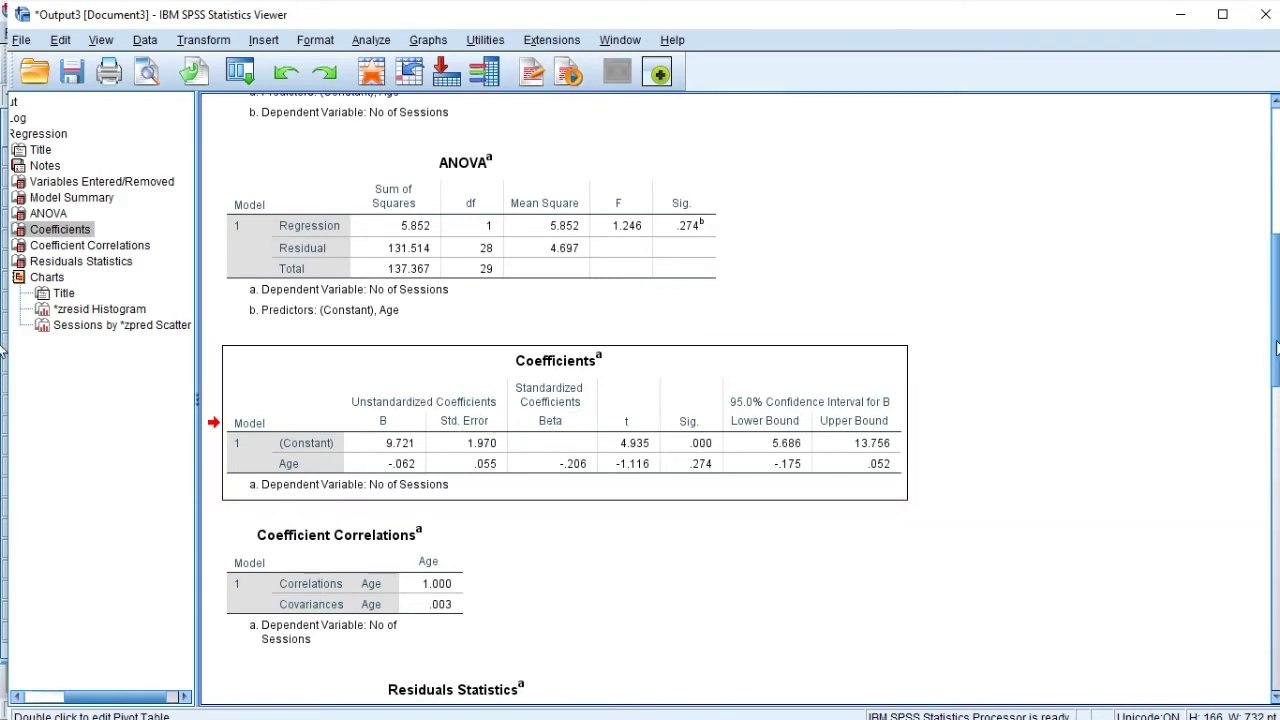
scroll(1276, 300, "up", 5)
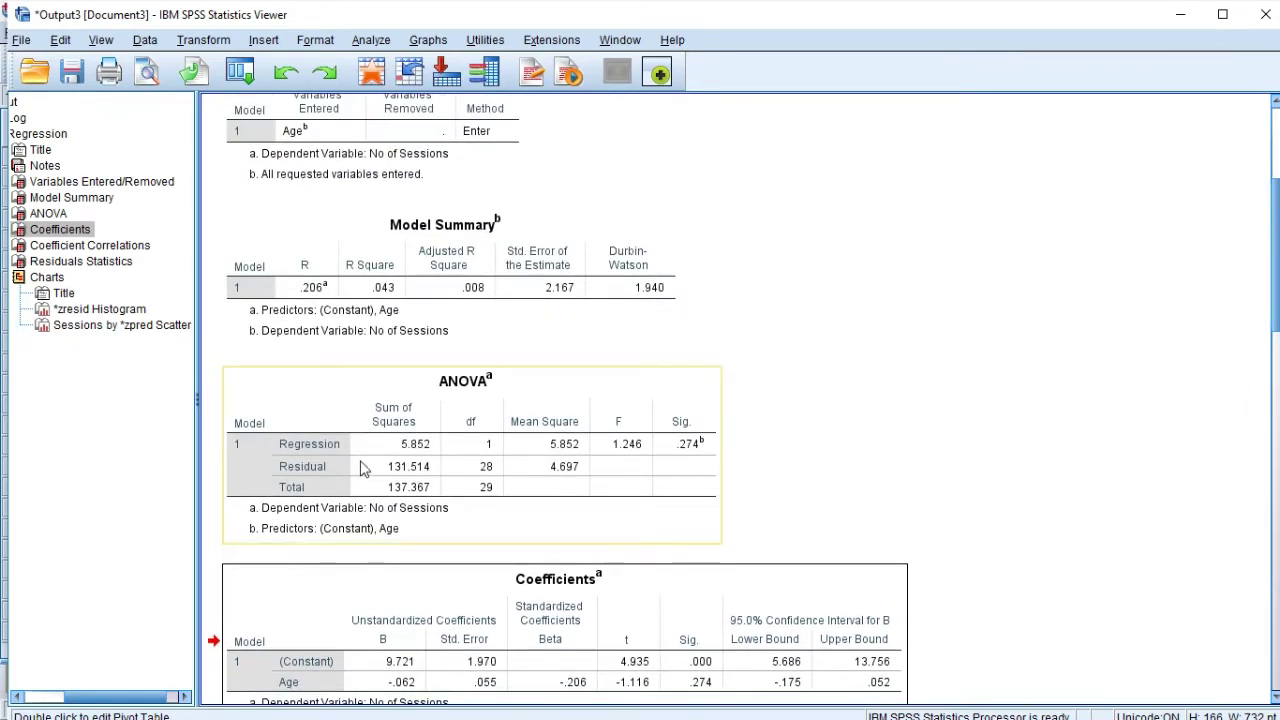
left_click(505, 444)
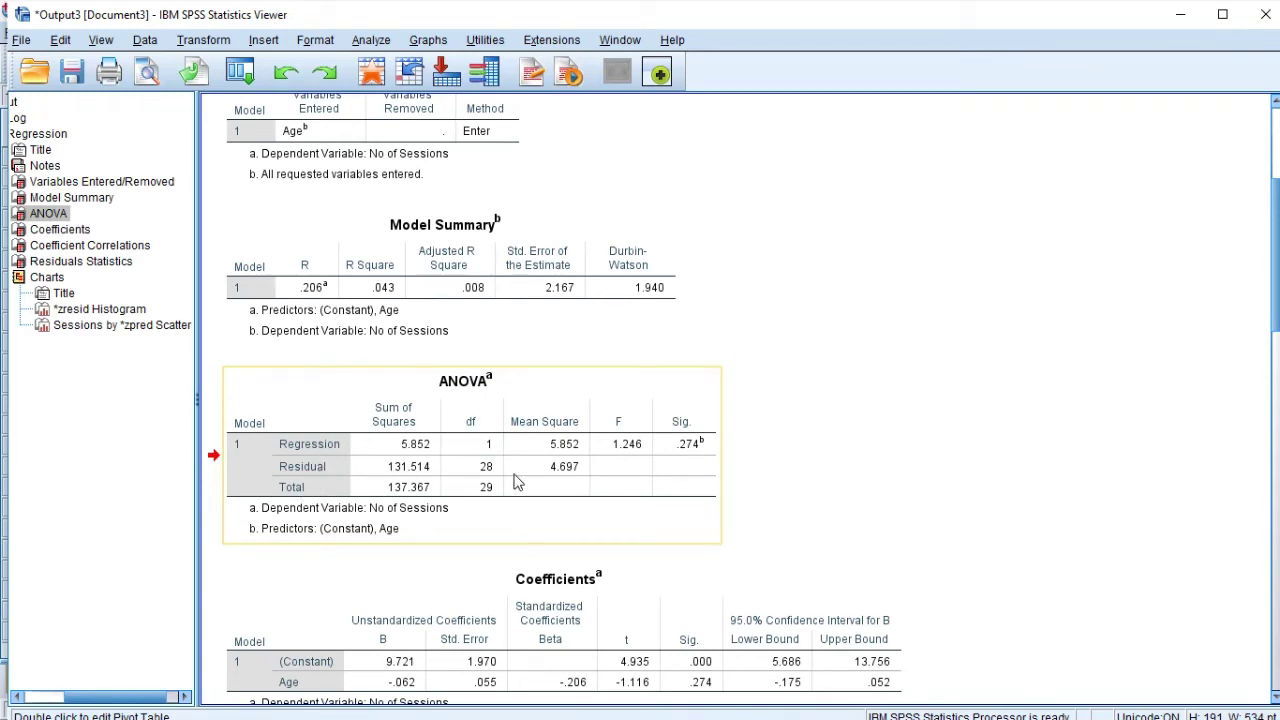
left_click_drag(1274, 290, 1278, 254)
scroll(1277, 290, "down", 2)
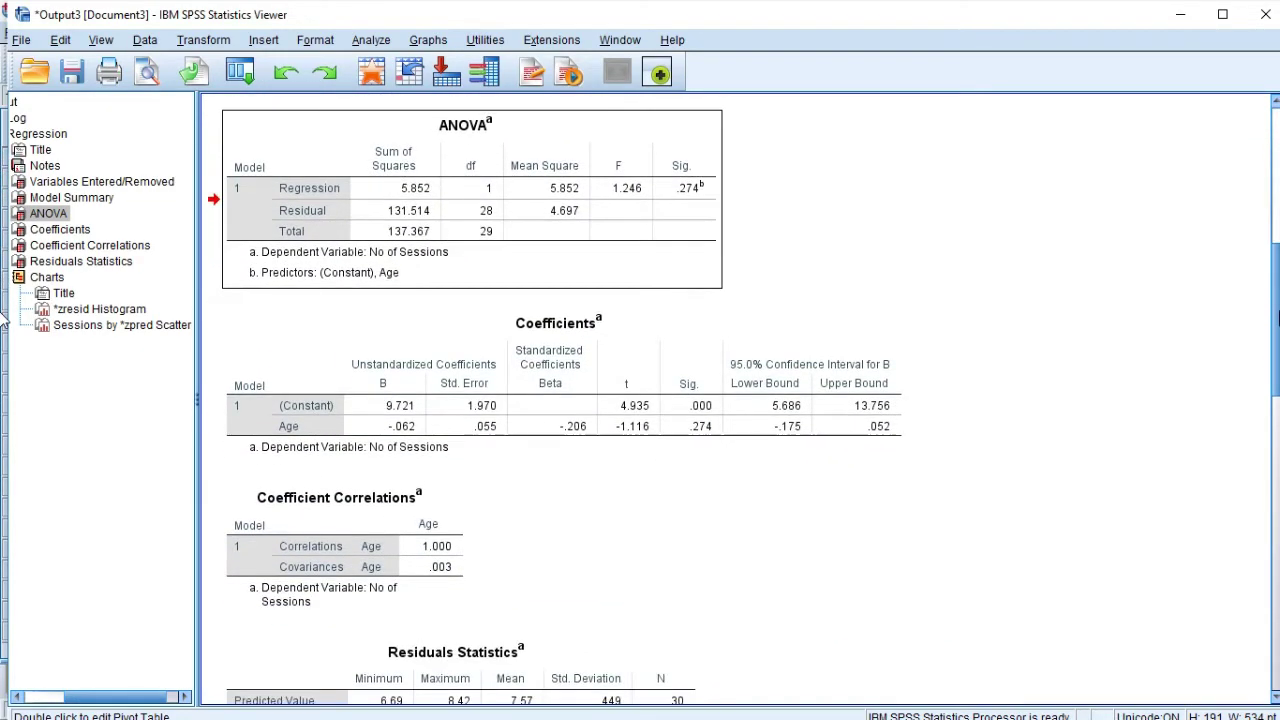
scroll(516, 347, "up", 1)
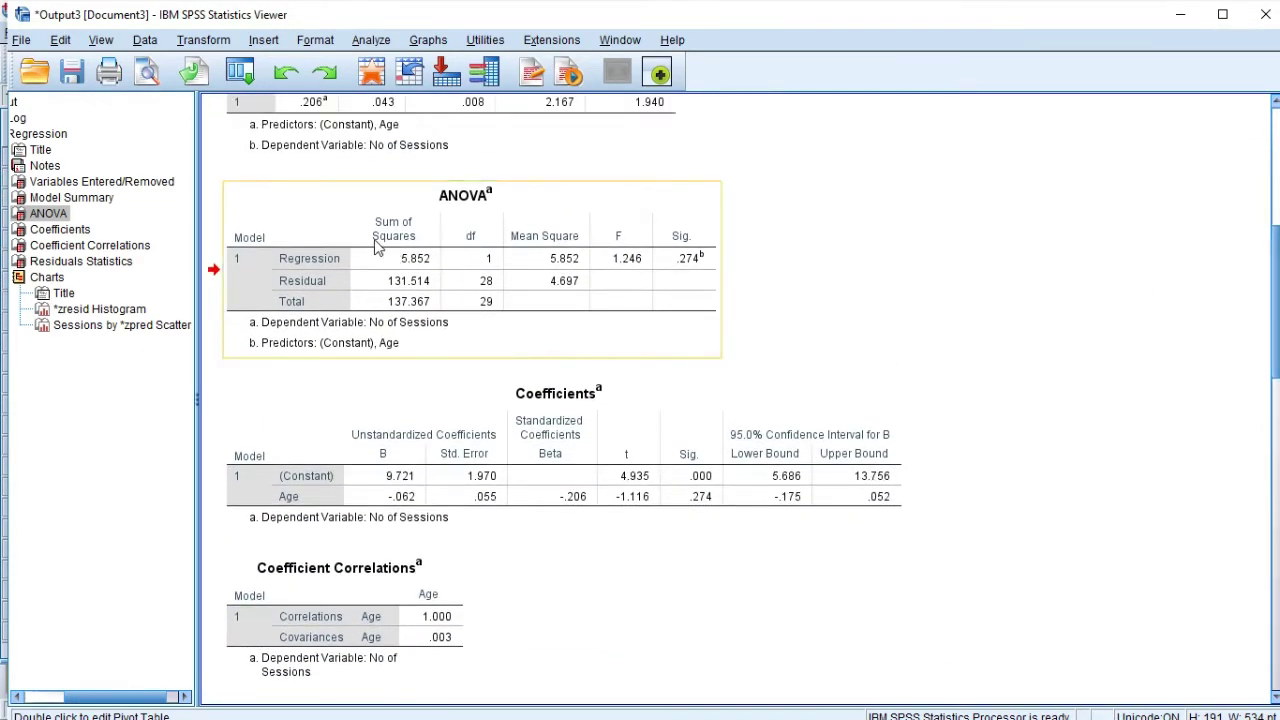
- Copy the regression ANOVA table to the clipboard as an image via Copy As > Image
left_click(305, 212)
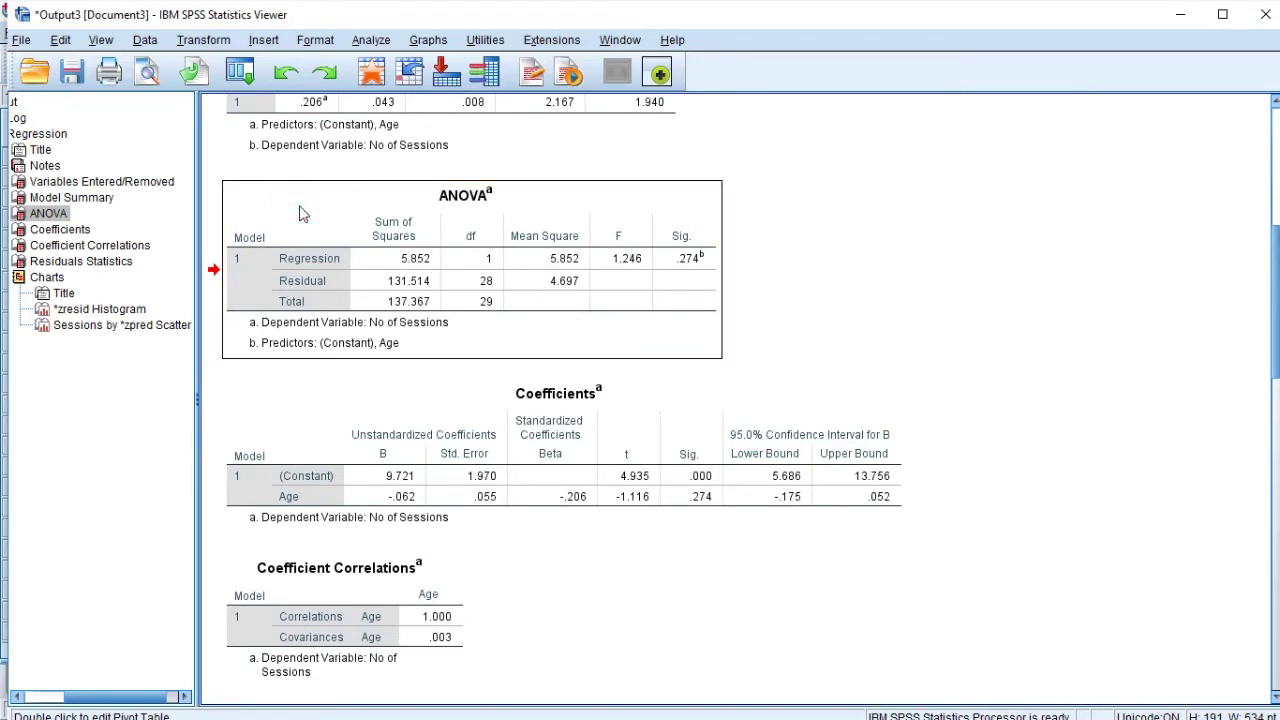
left_click(293, 206)
right_click(293, 206)
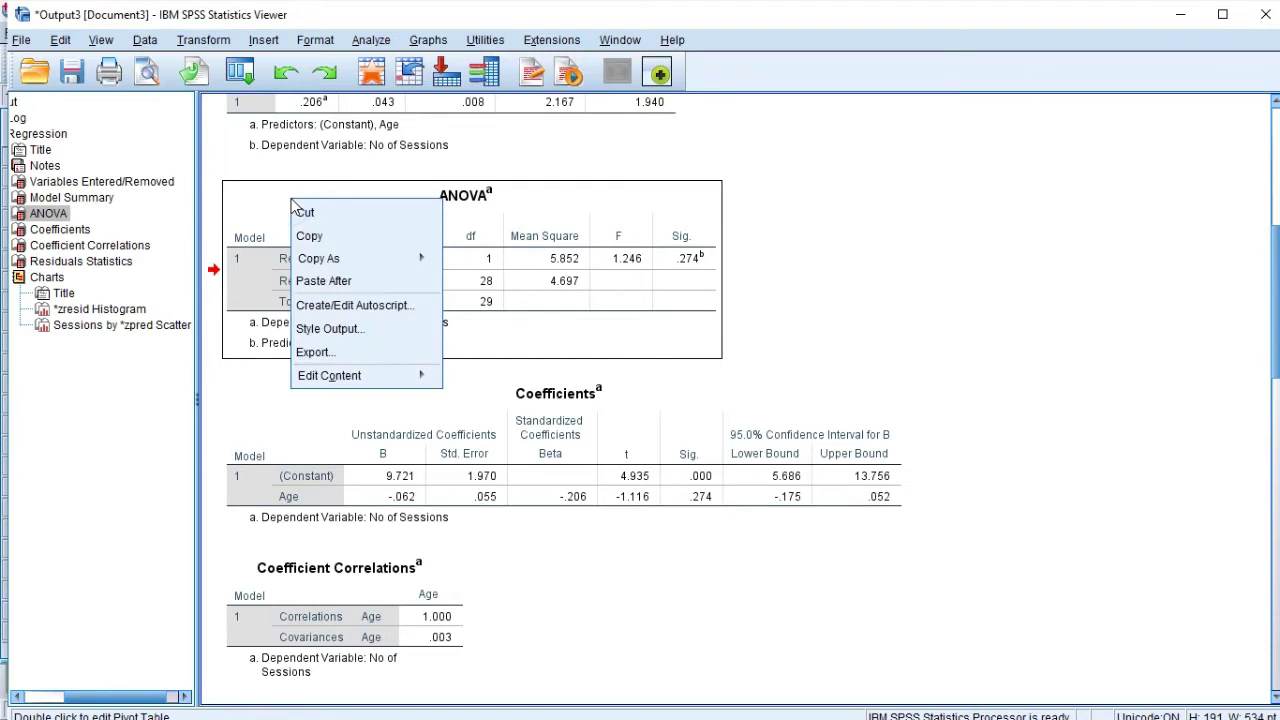
left_click(353, 262)
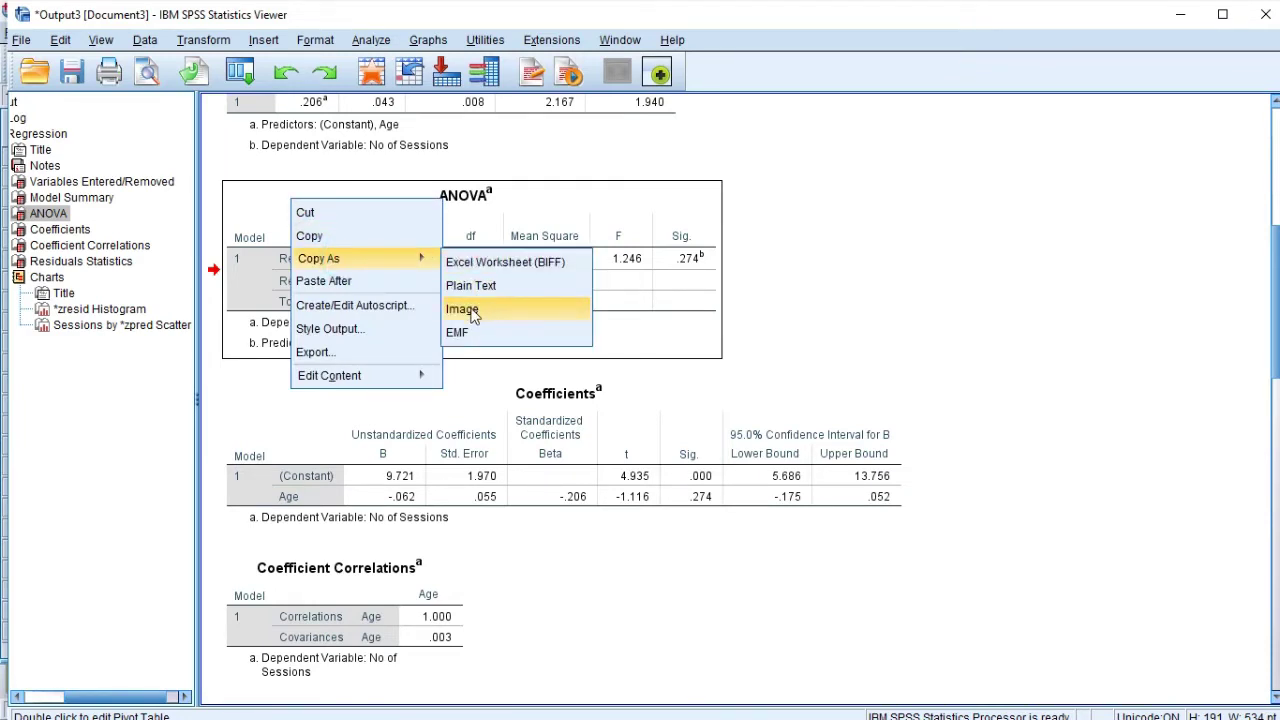
left_click(474, 316)
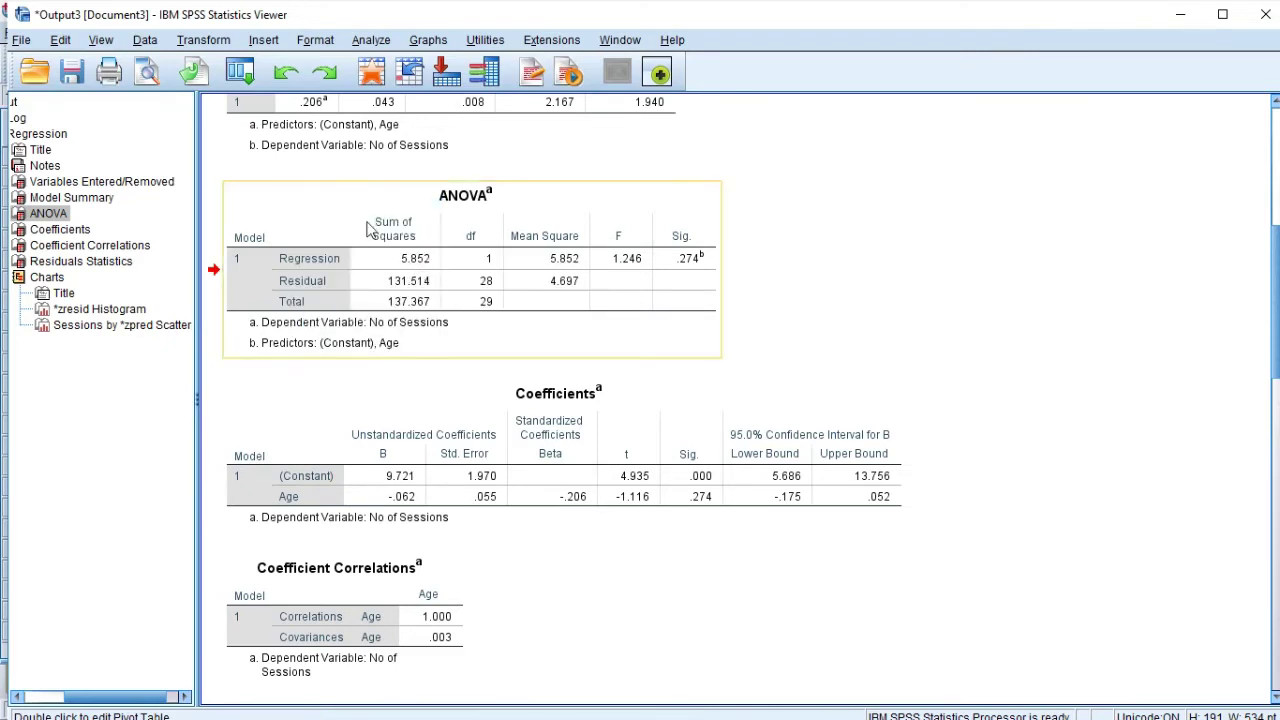
left_click(306, 205)
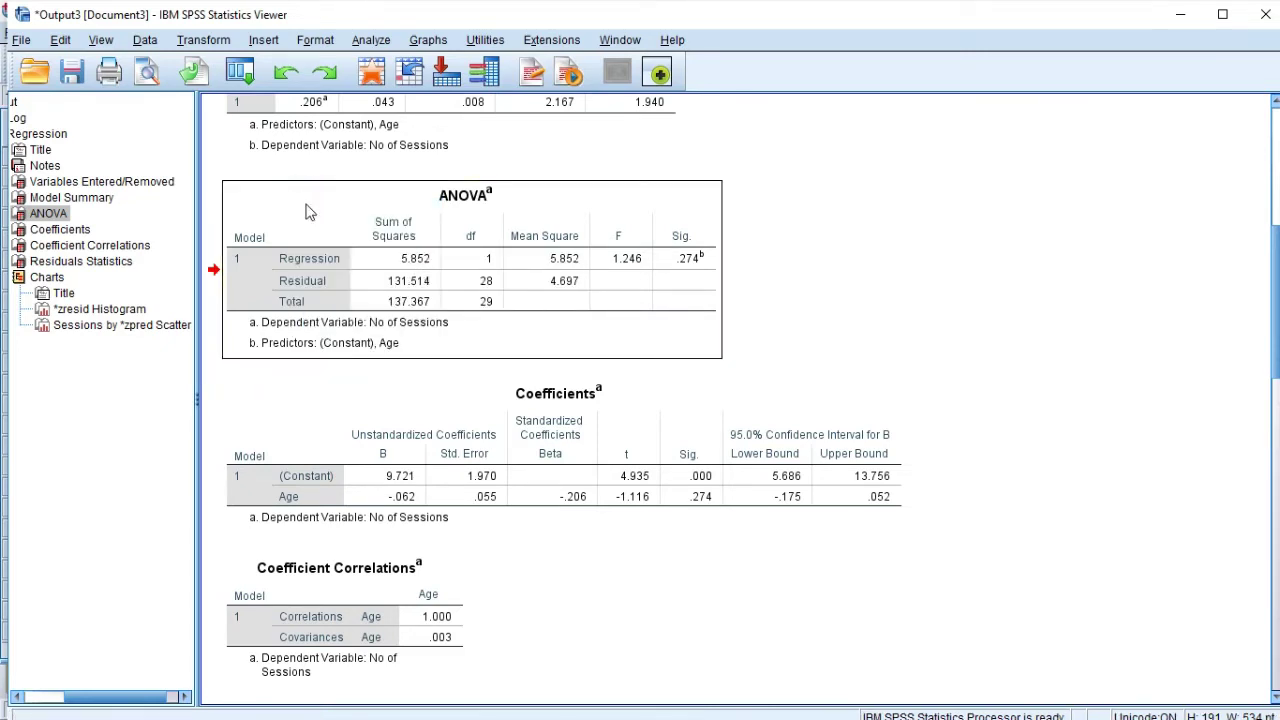
right_click(308, 212)
mouse_move(336, 265)
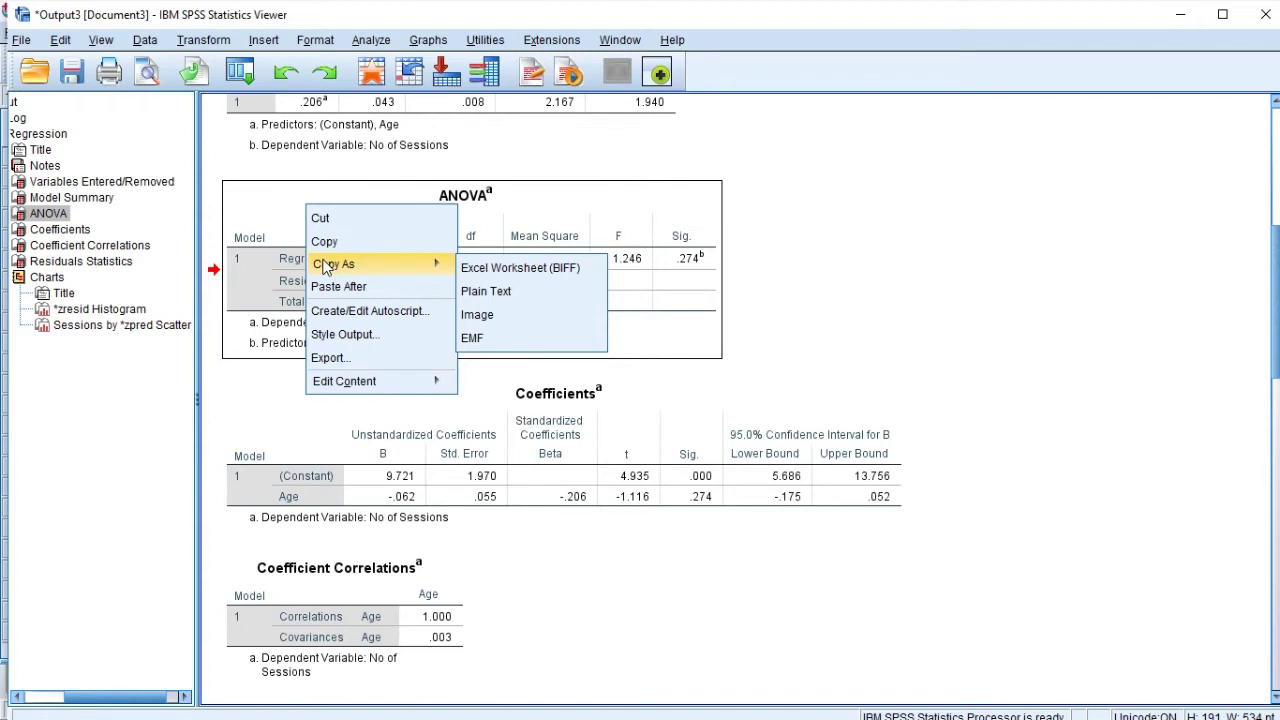
left_click(494, 318)
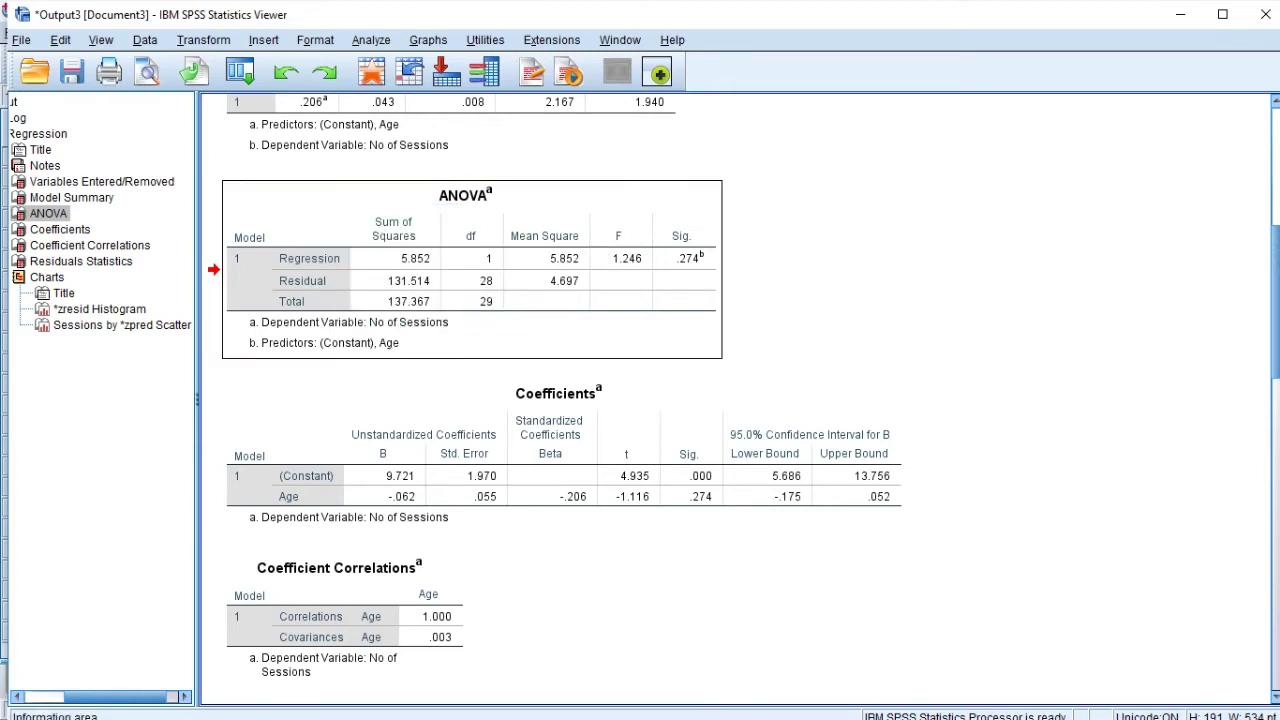
- Paste the ANOVA table image into the blank Word document and add a new line below it
key("super")
mouse_move(712, 710)
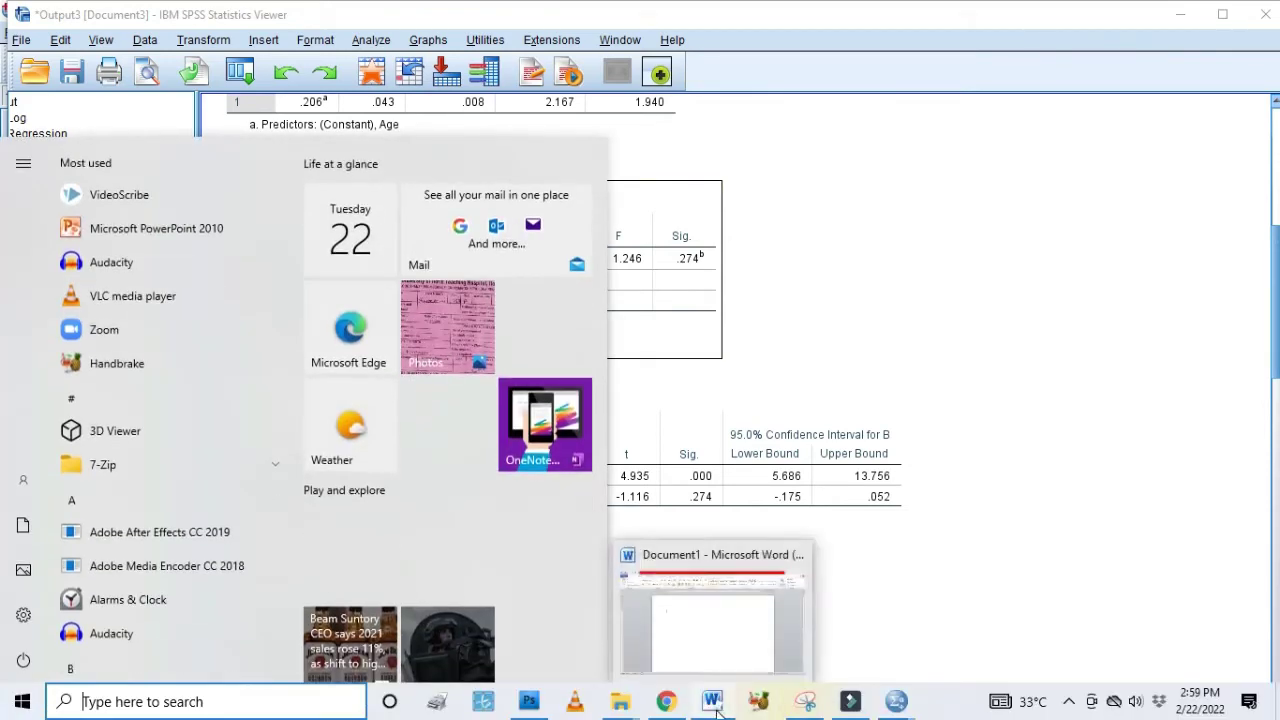
left_click(700, 615)
left_click(557, 296)
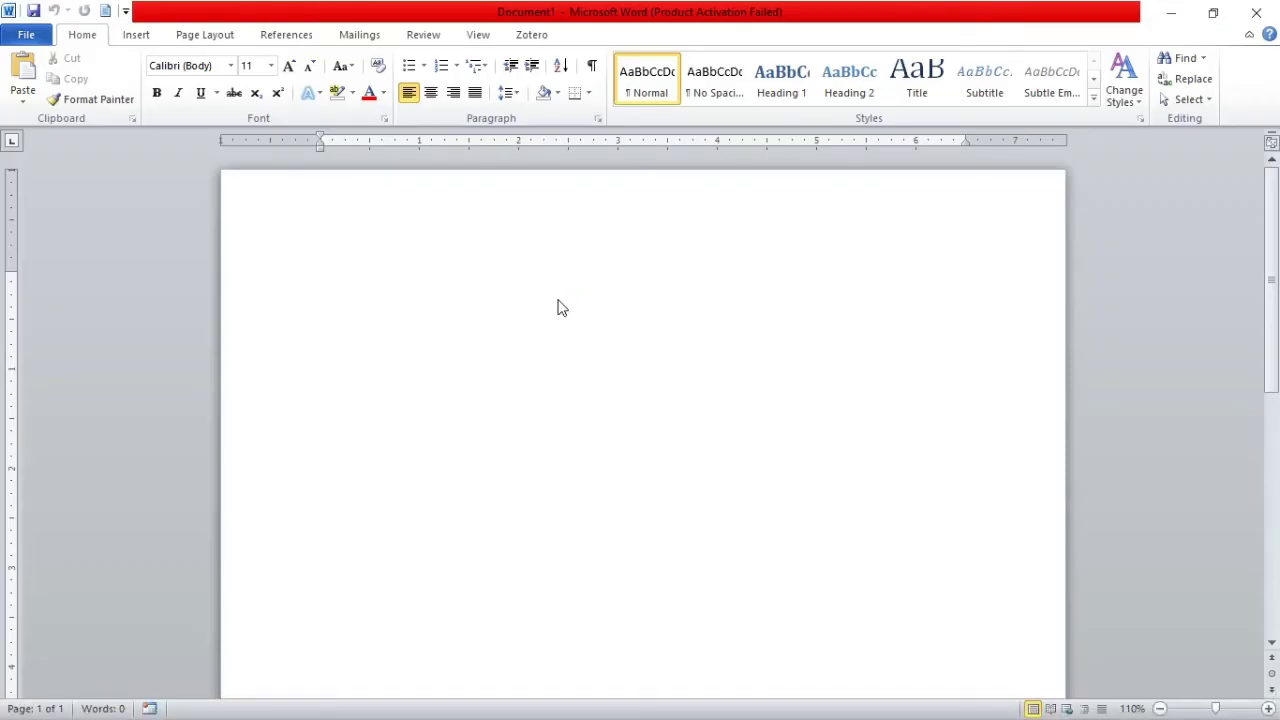
key("ctrl+v")
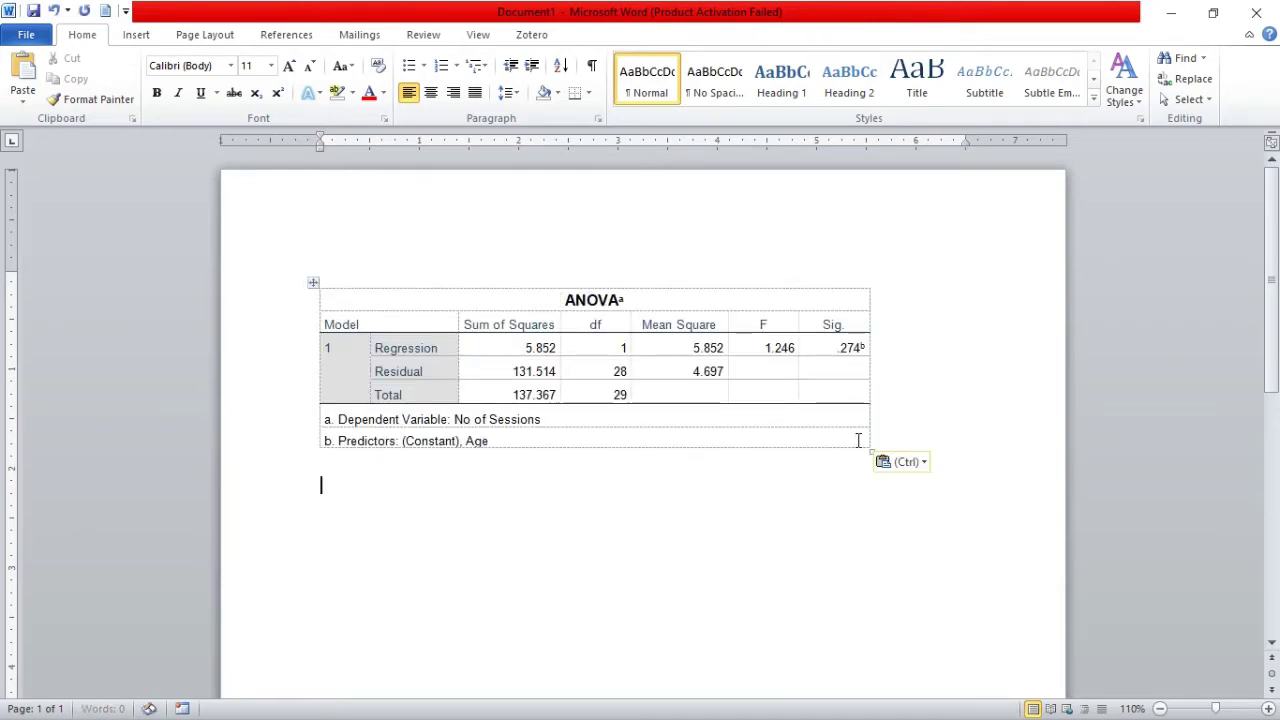
key("Return")
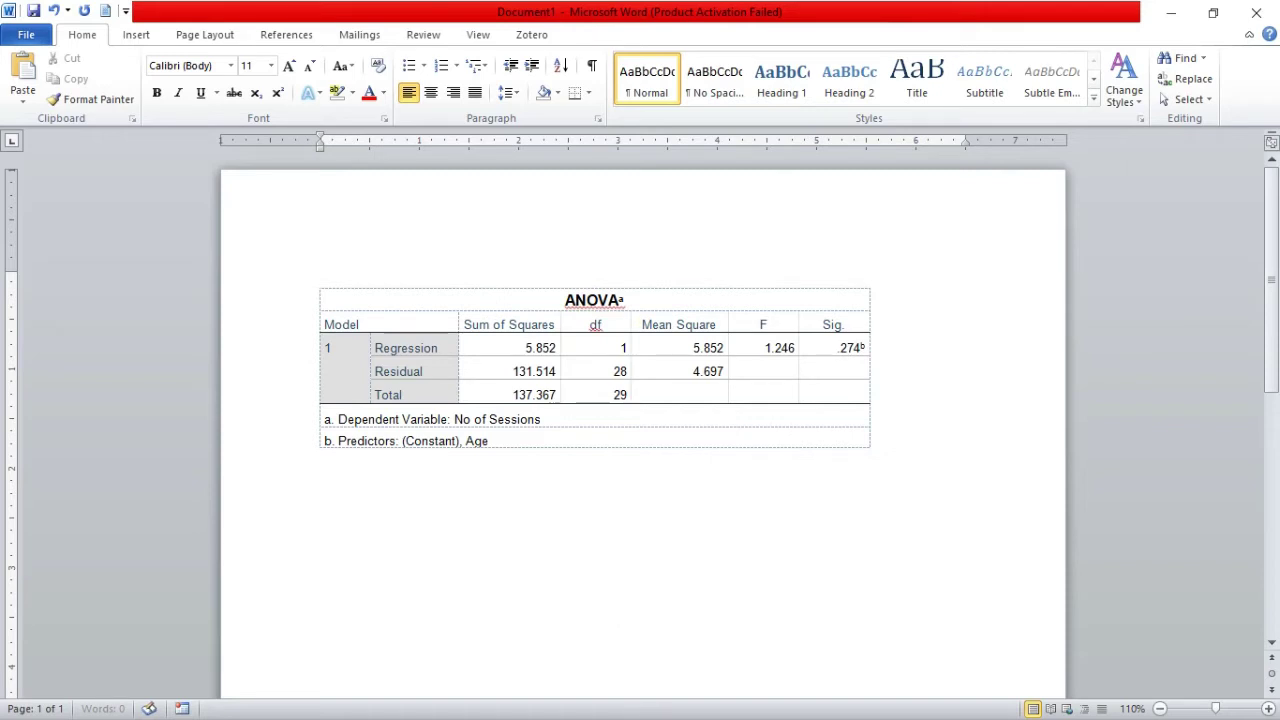
key("super")
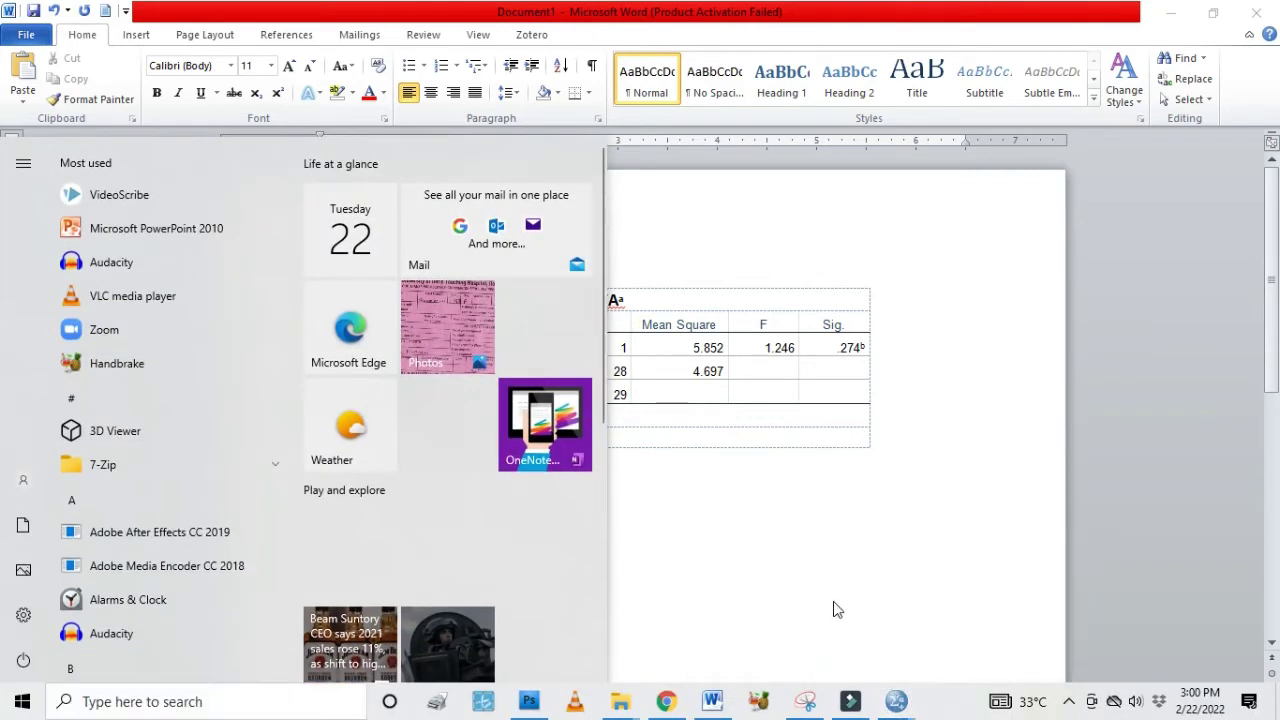
- Return to the SPSS WORK.sav Data Editor and choose Analyze > Regression > 2-Stage Least Squares
mouse_move(896, 701)
left_click(853, 631)
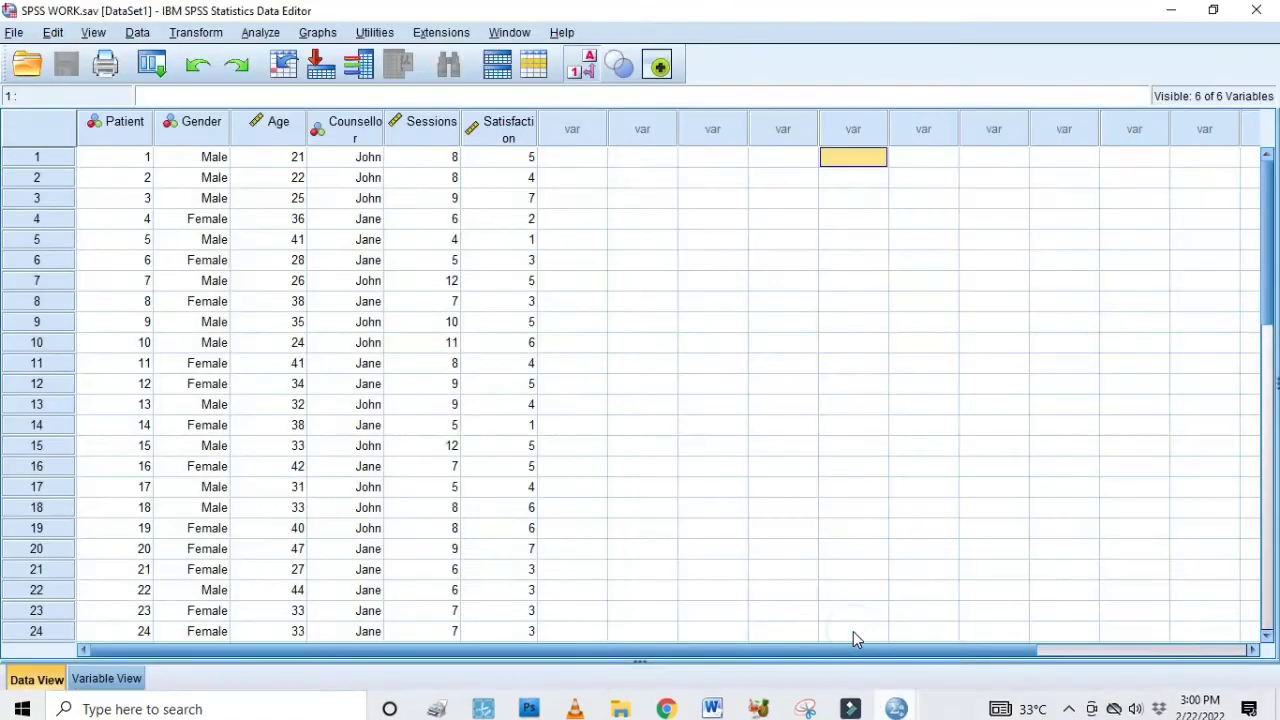
left_click(262, 32)
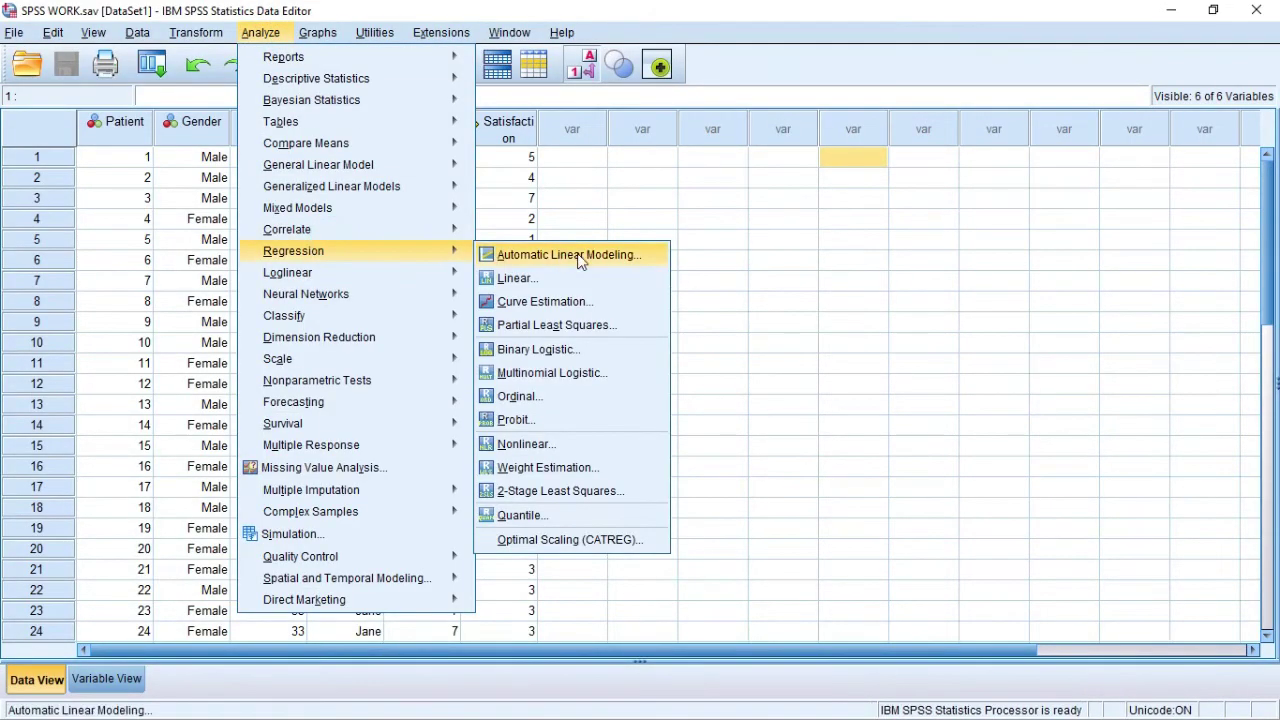
left_click(540, 494)
- Set No of Sessions as dependent, Age as explanatory and Gender as the instrumental variable
left_click(694, 274)
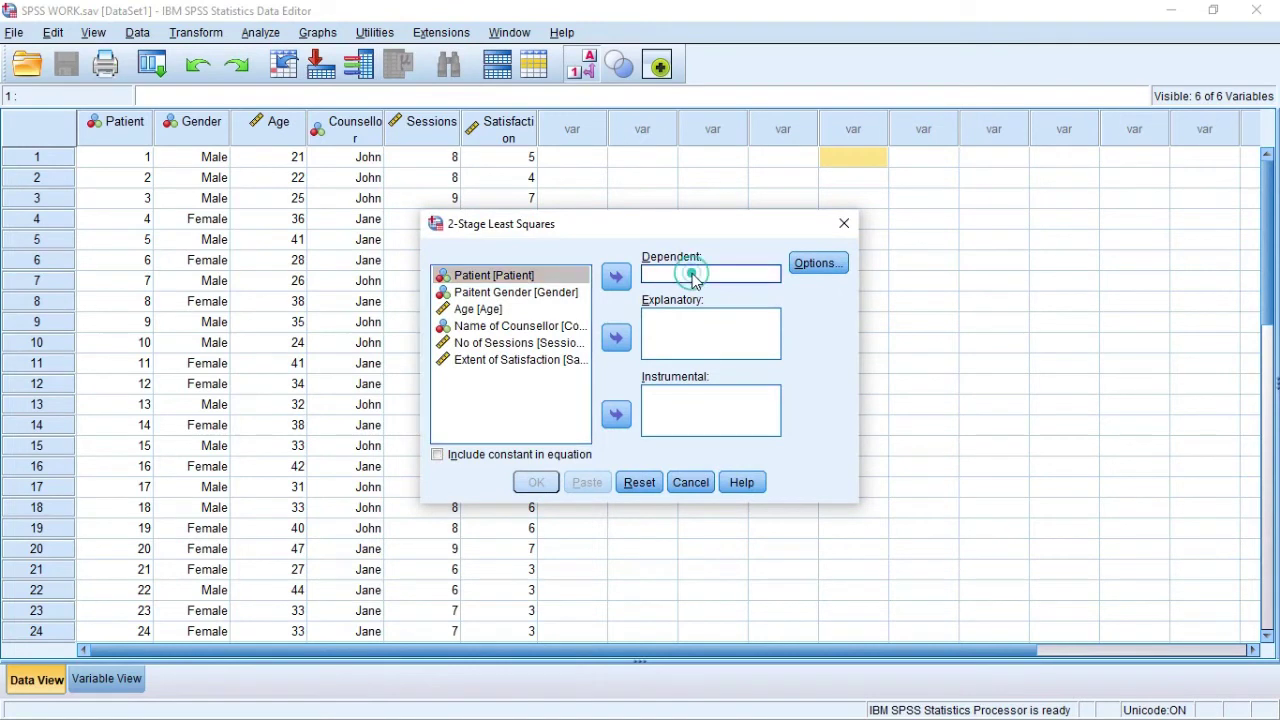
left_click(502, 343)
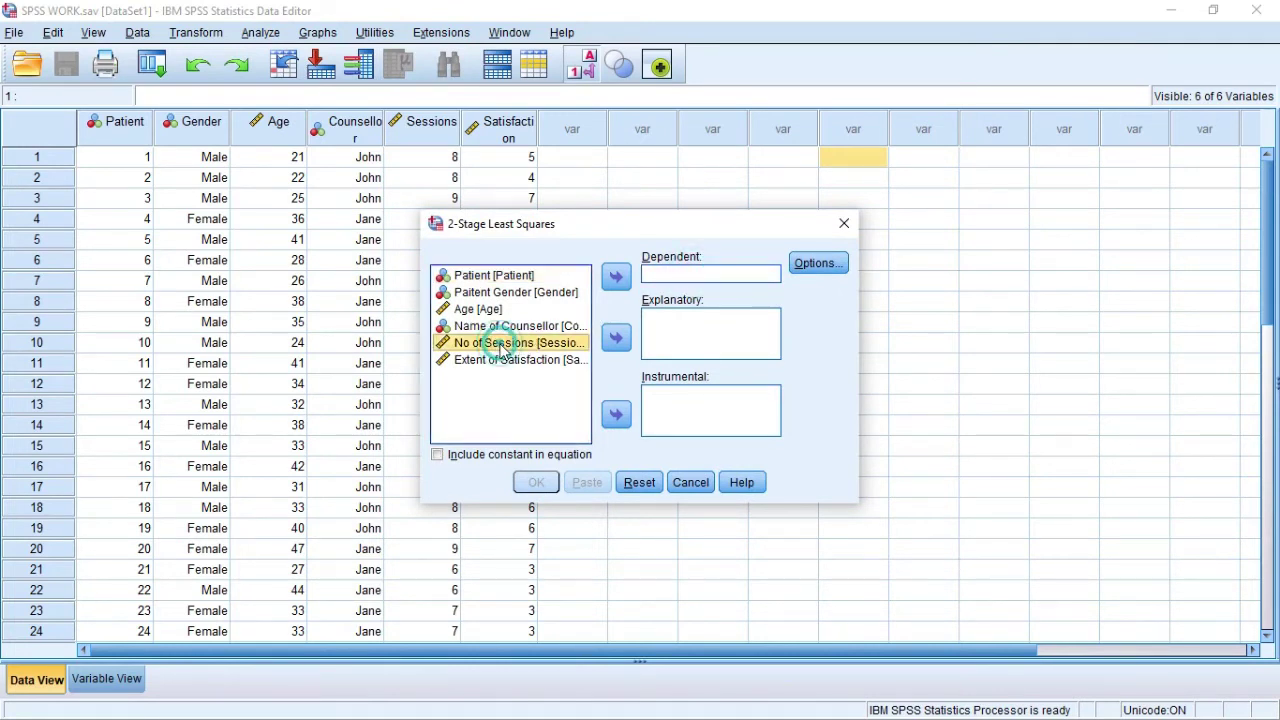
left_click(616, 276)
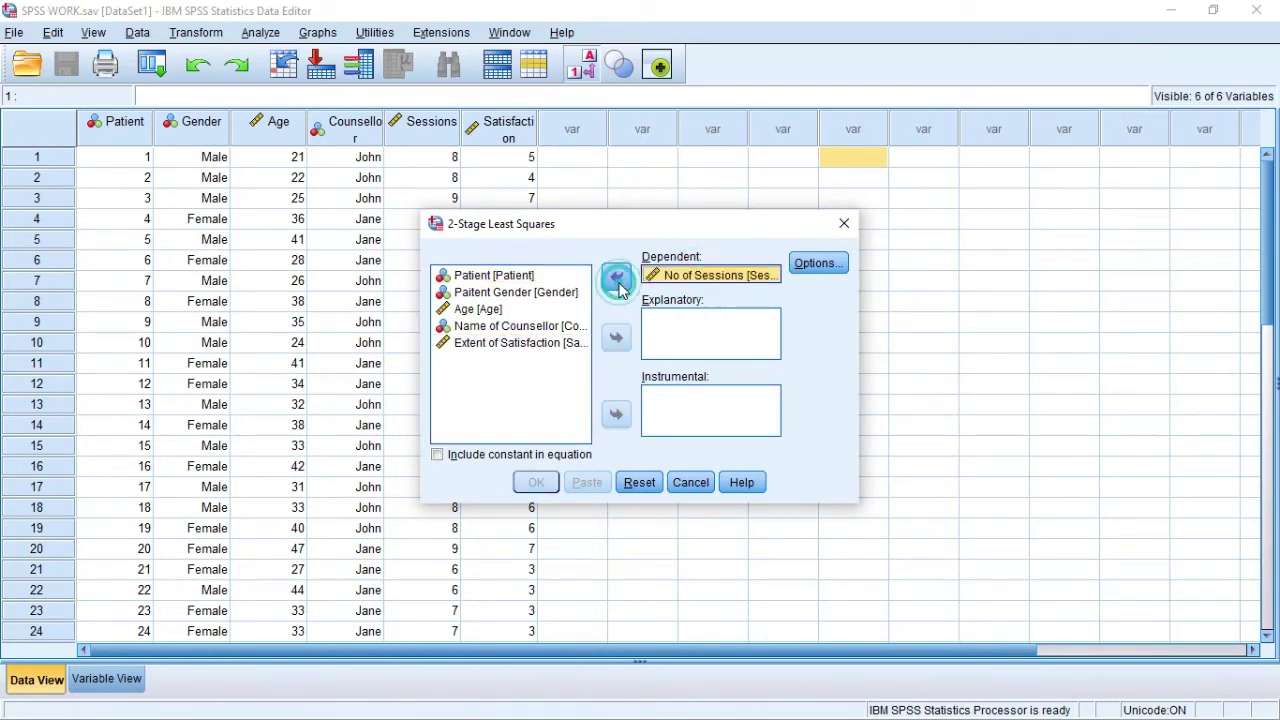
left_click(687, 338)
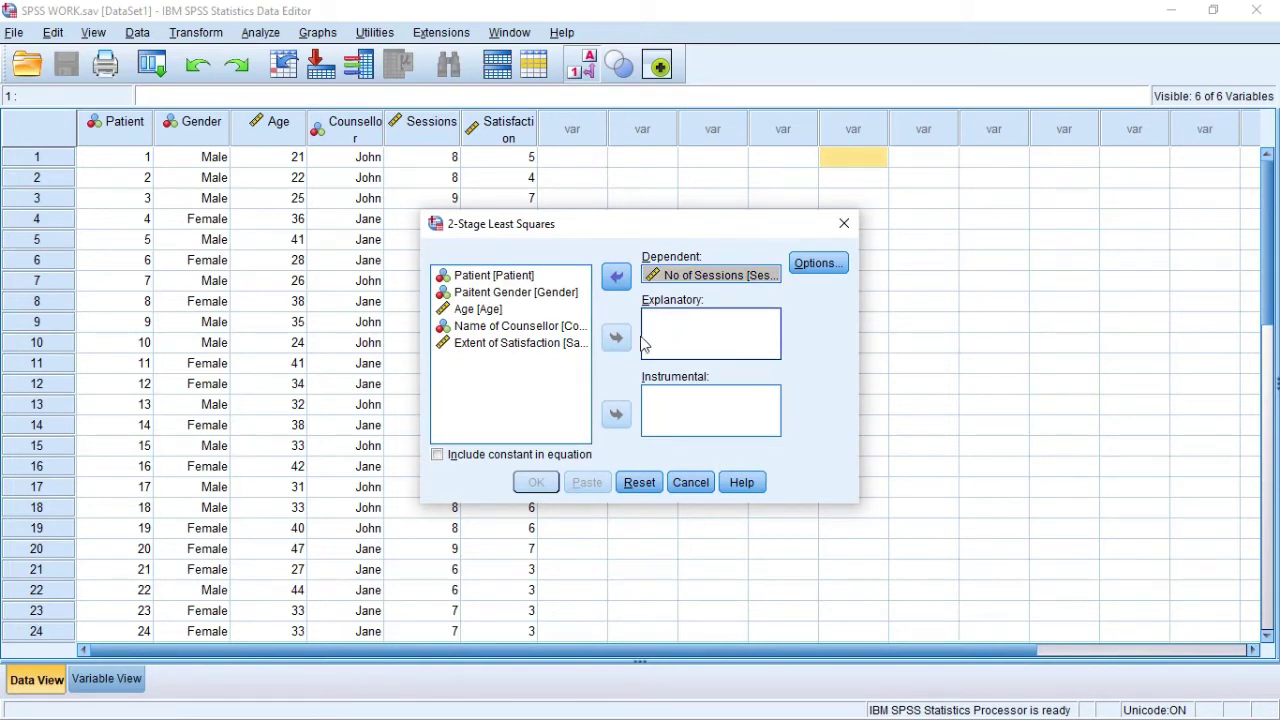
left_click(489, 296)
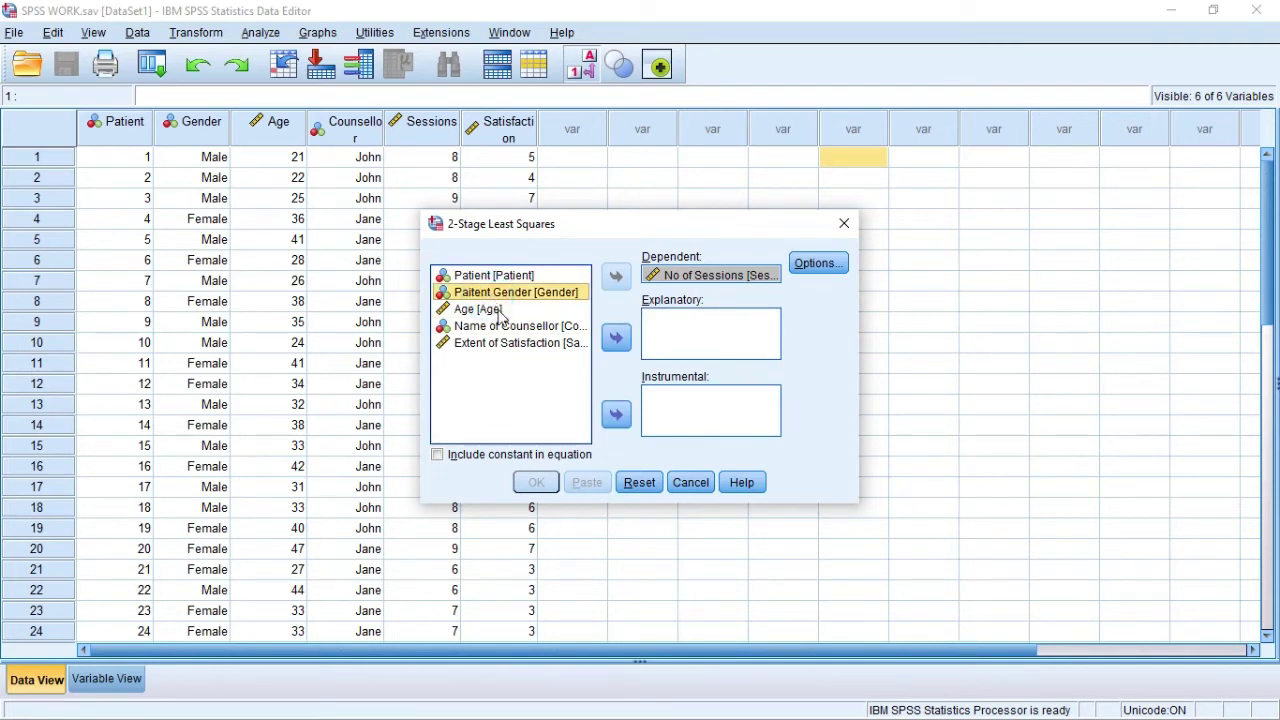
left_click(491, 312)
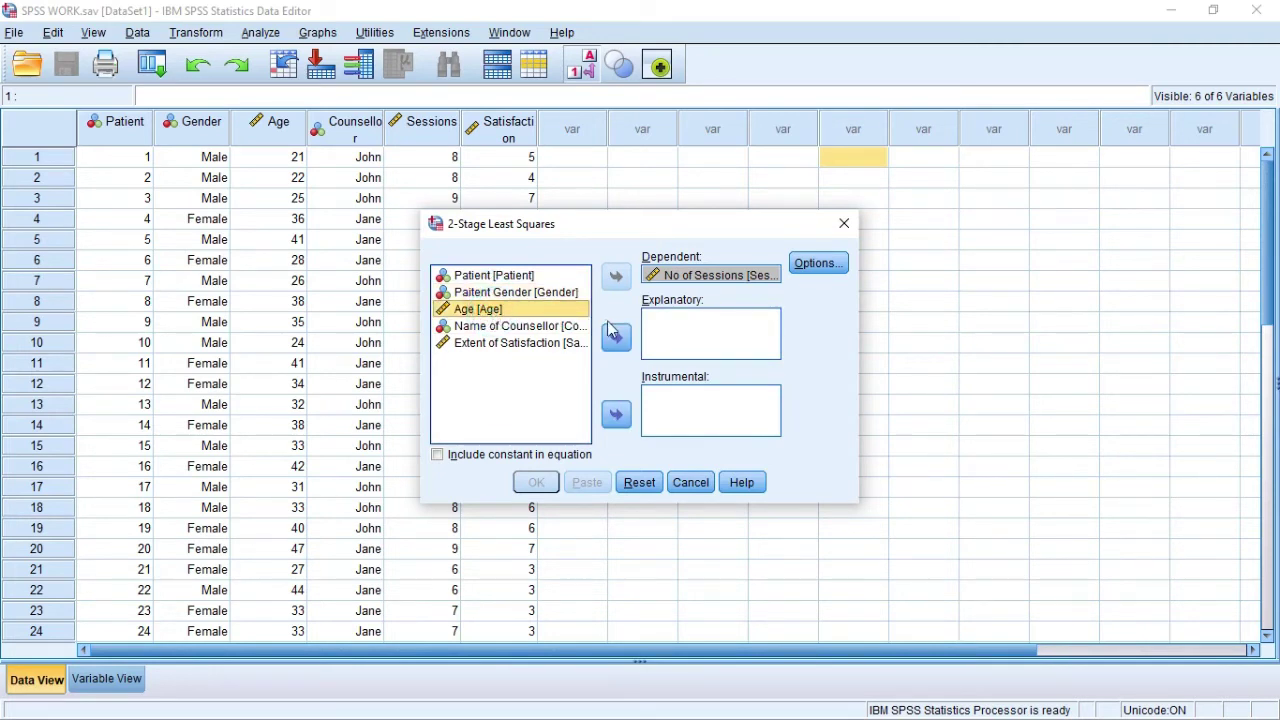
left_click(615, 337)
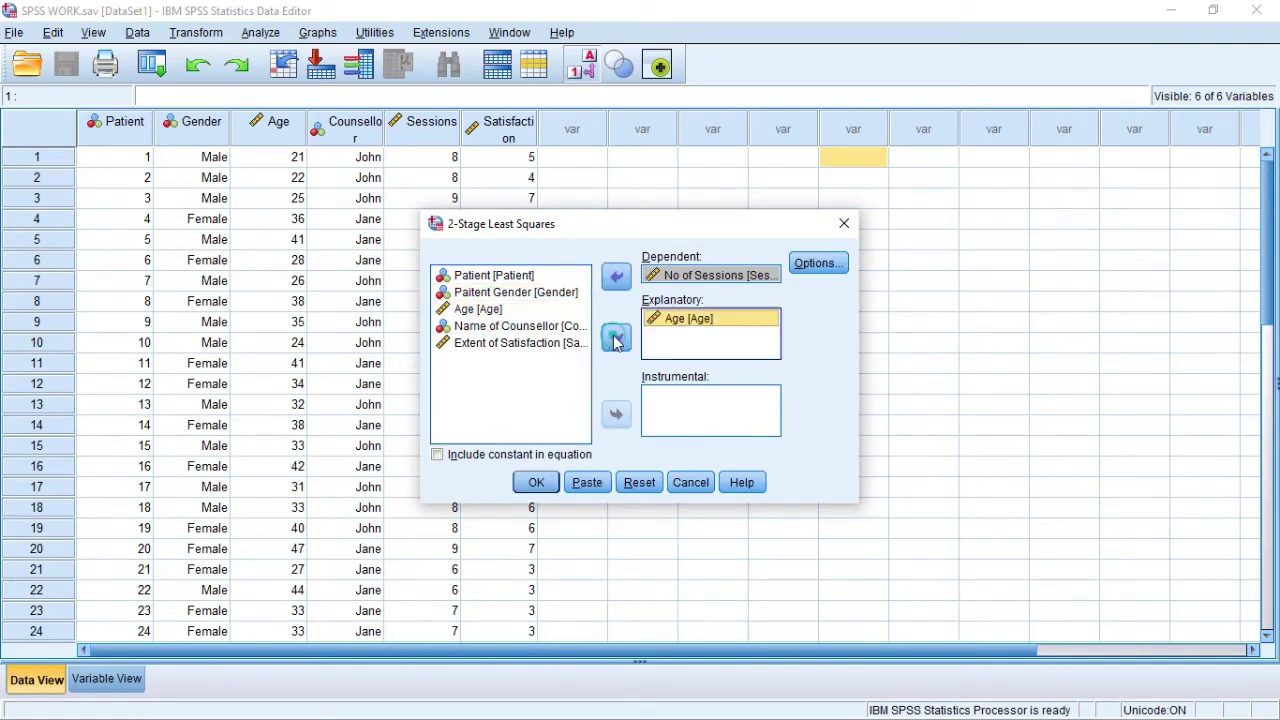
left_click(692, 421)
left_click(491, 296)
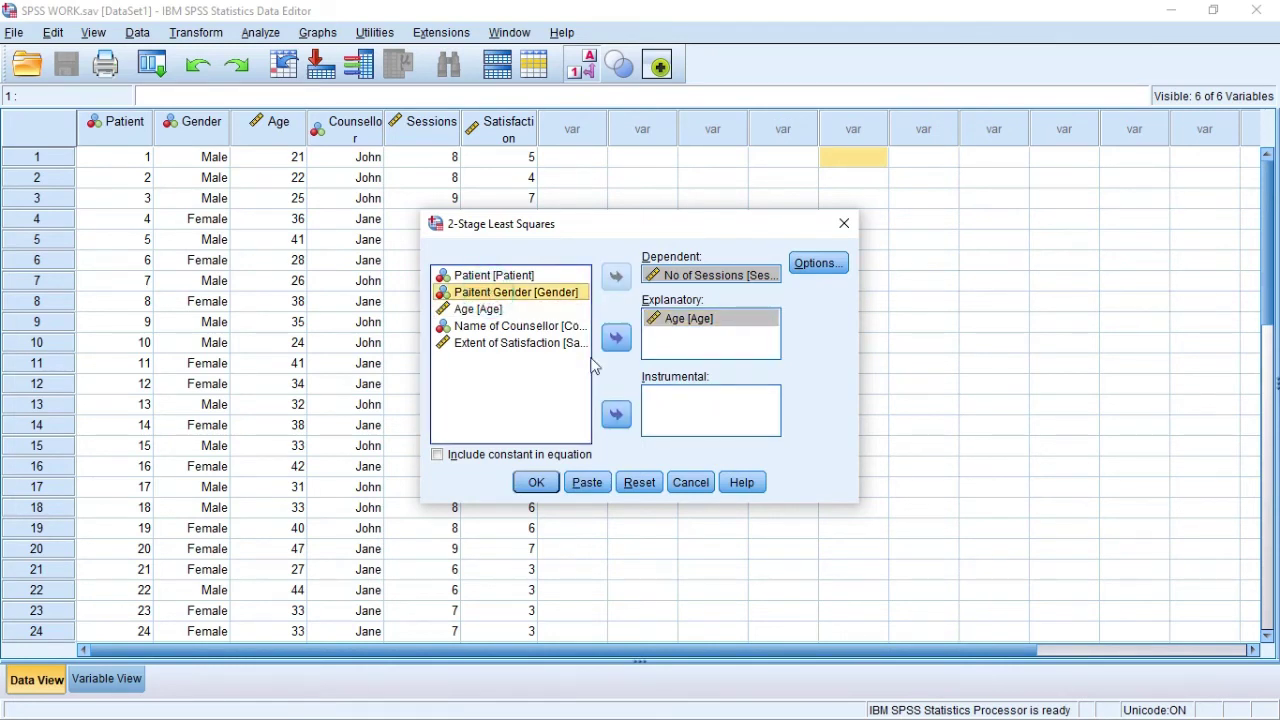
left_click(616, 414)
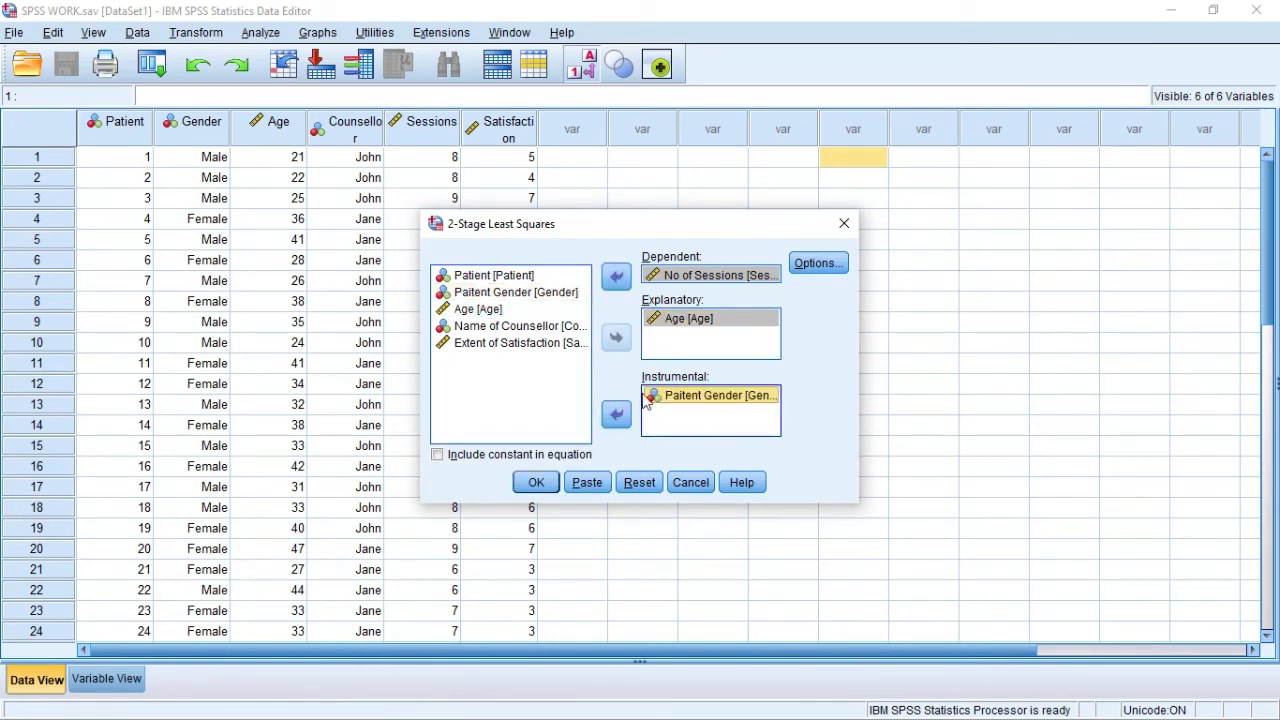
- Display covariance of parameters, include a constant, and run the two-stage least squares analysis
left_click(818, 263)
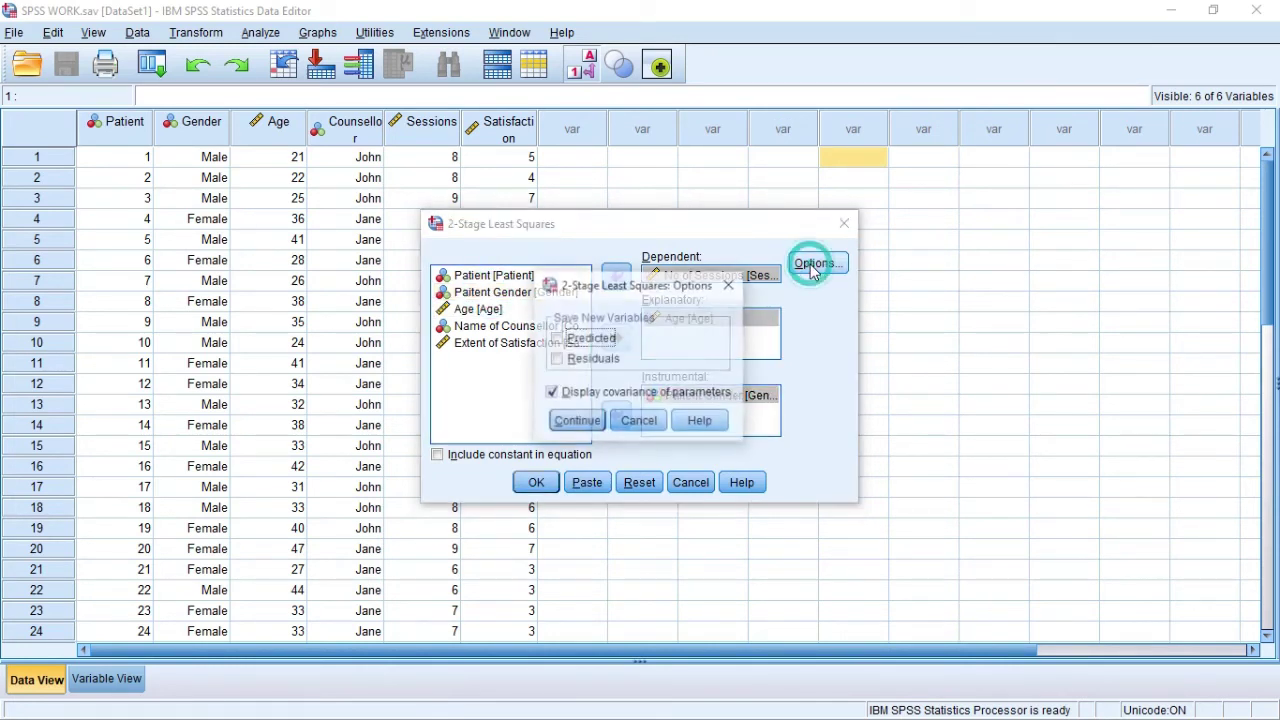
left_click(551, 396)
left_click(554, 401)
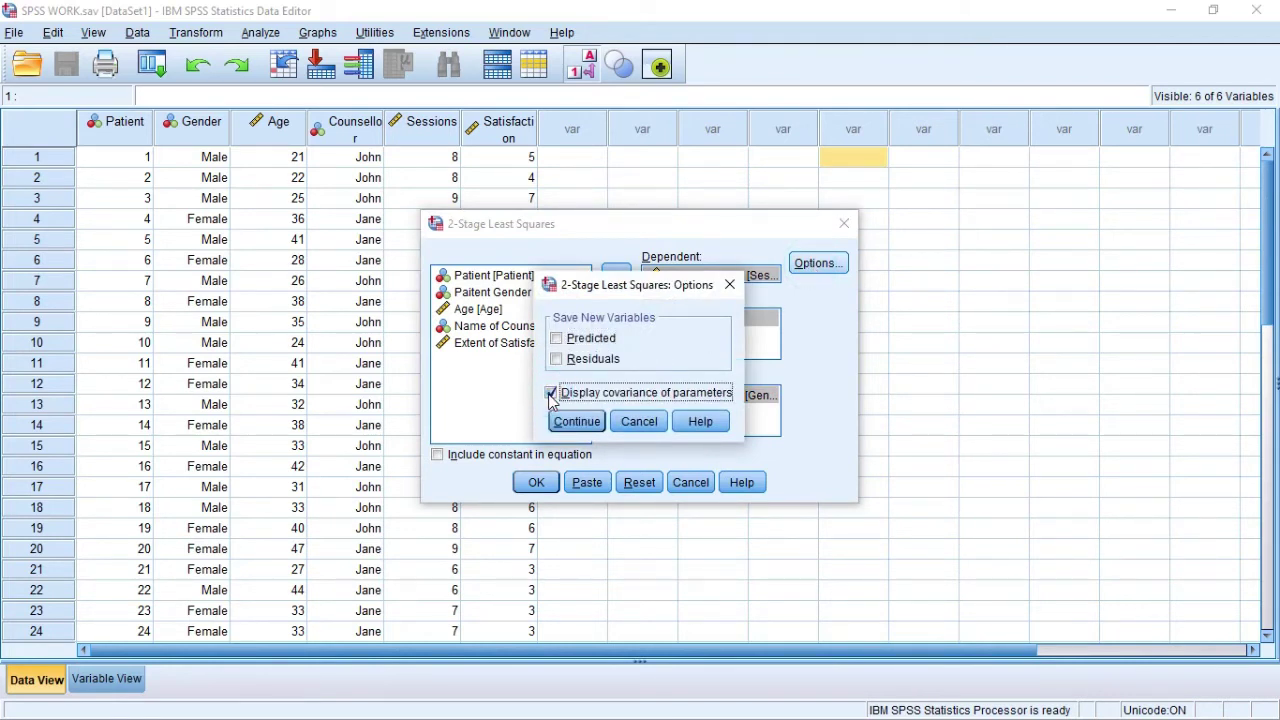
left_click(575, 424)
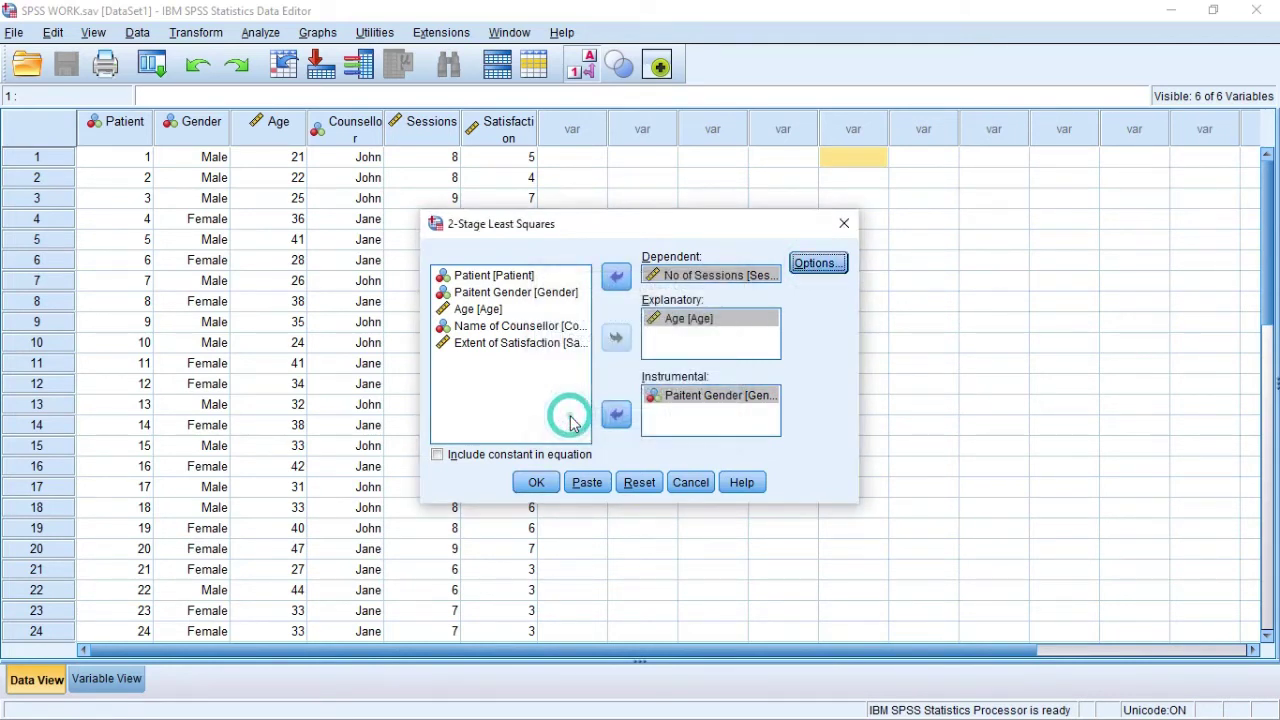
left_click(438, 456)
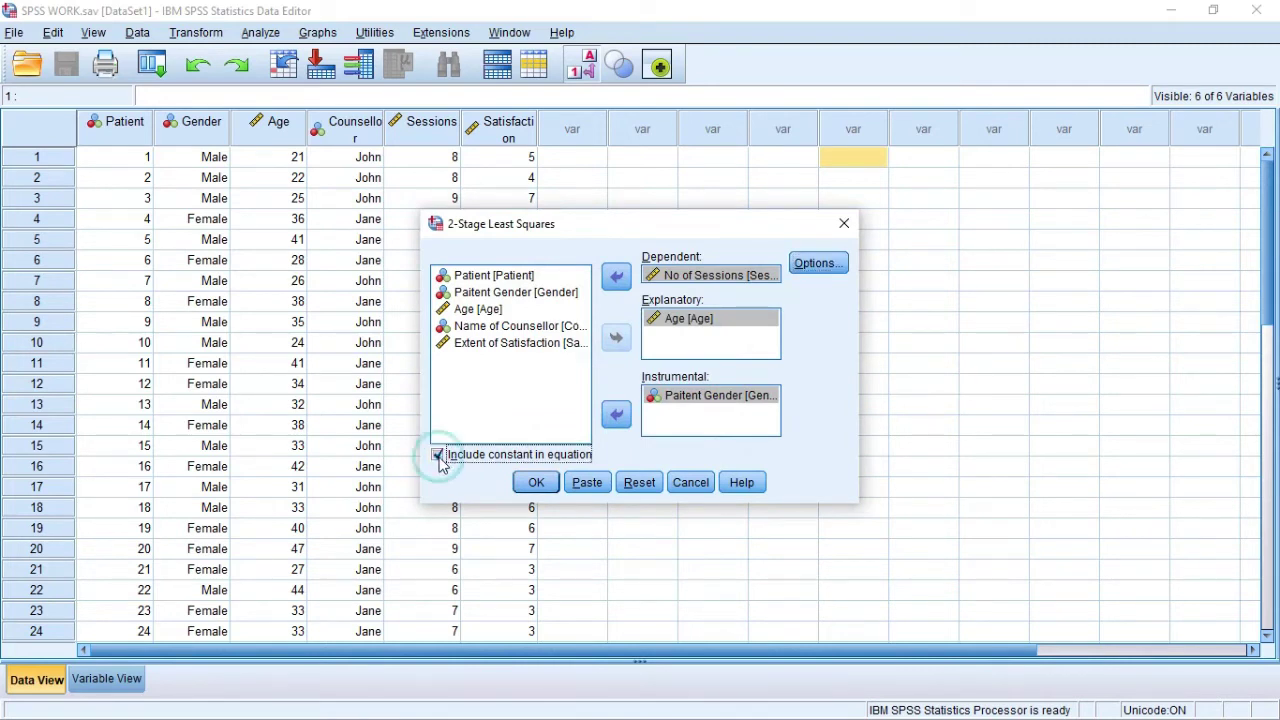
left_click(534, 485)
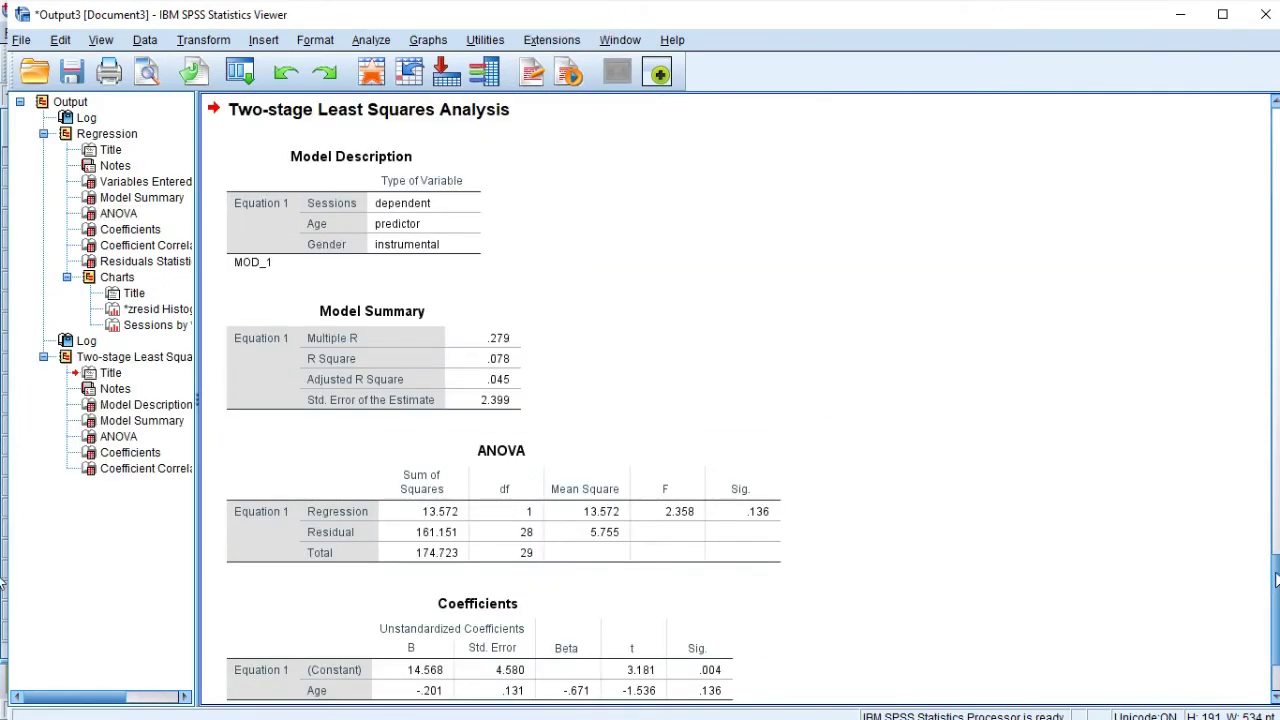
- Scroll through the 2SLS Model Summary, ANOVA, Coefficients and Coefficient Correlations tables
scroll(1277, 583, "down", 2)
scroll(1277, 588, "up", 3)
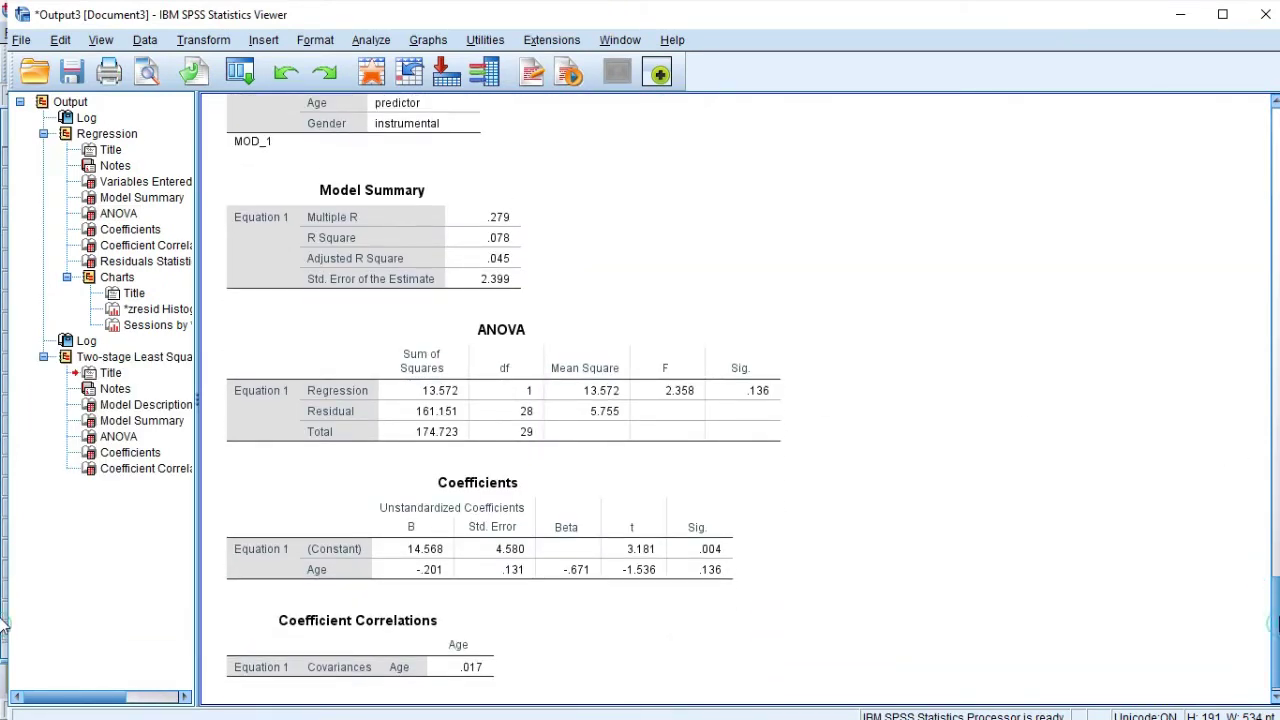
scroll(1277, 590, "up", 2)
scroll(1277, 590, "down", 2)
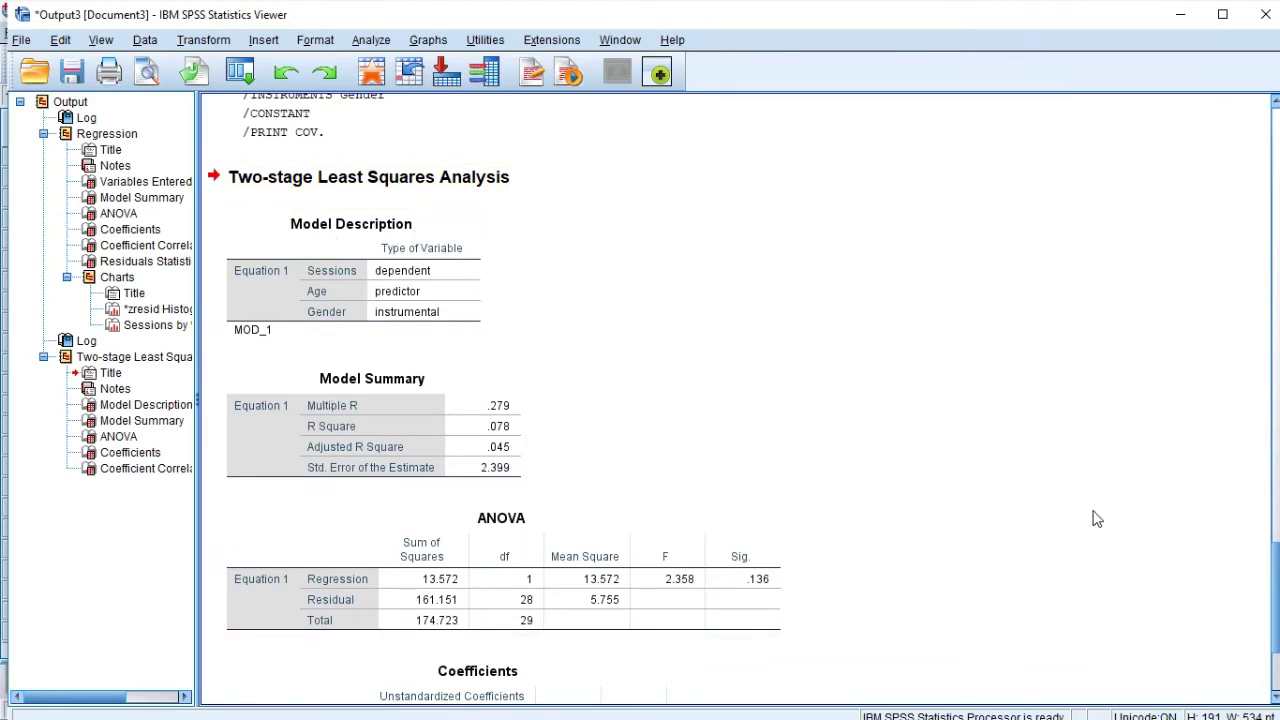
scroll(1258, 547, "down", 3)
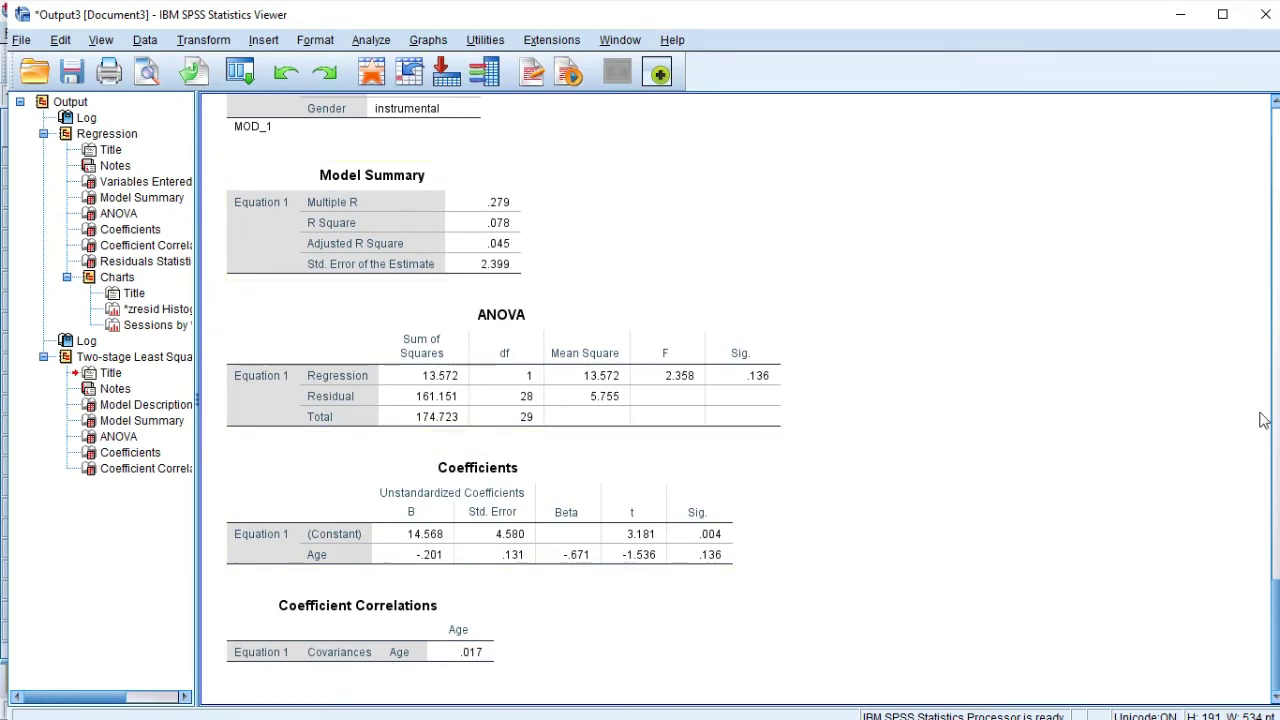
left_click_drag(1274, 640, 1276, 540)
scroll(511, 466, "down", 3)
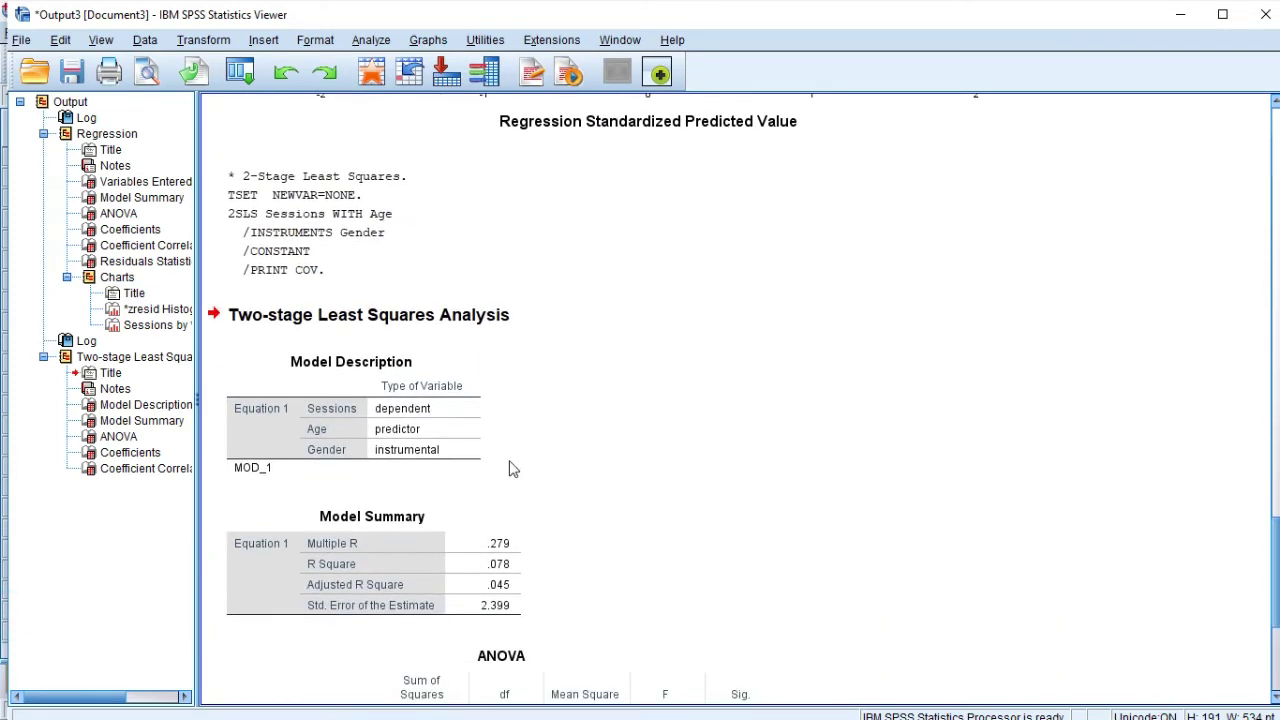
- Copy the two-stage Model Summary table as an image
left_click(383, 562)
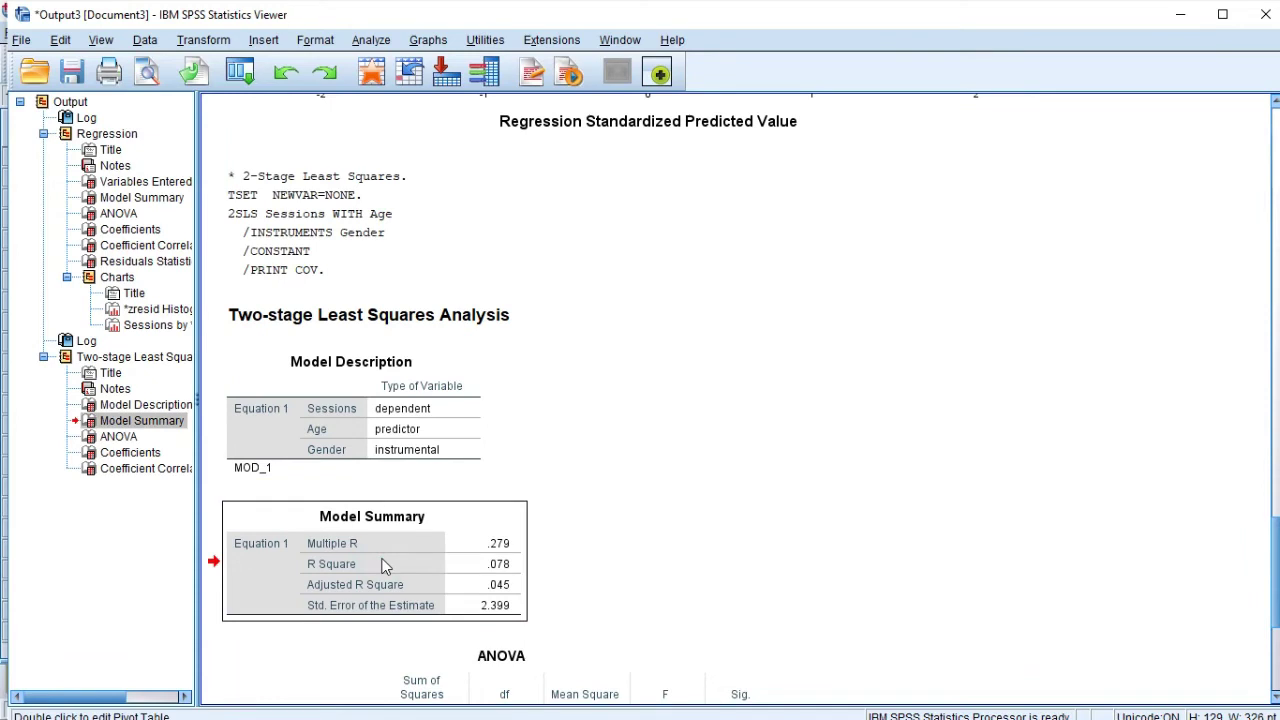
right_click(383, 565)
mouse_move(405, 589)
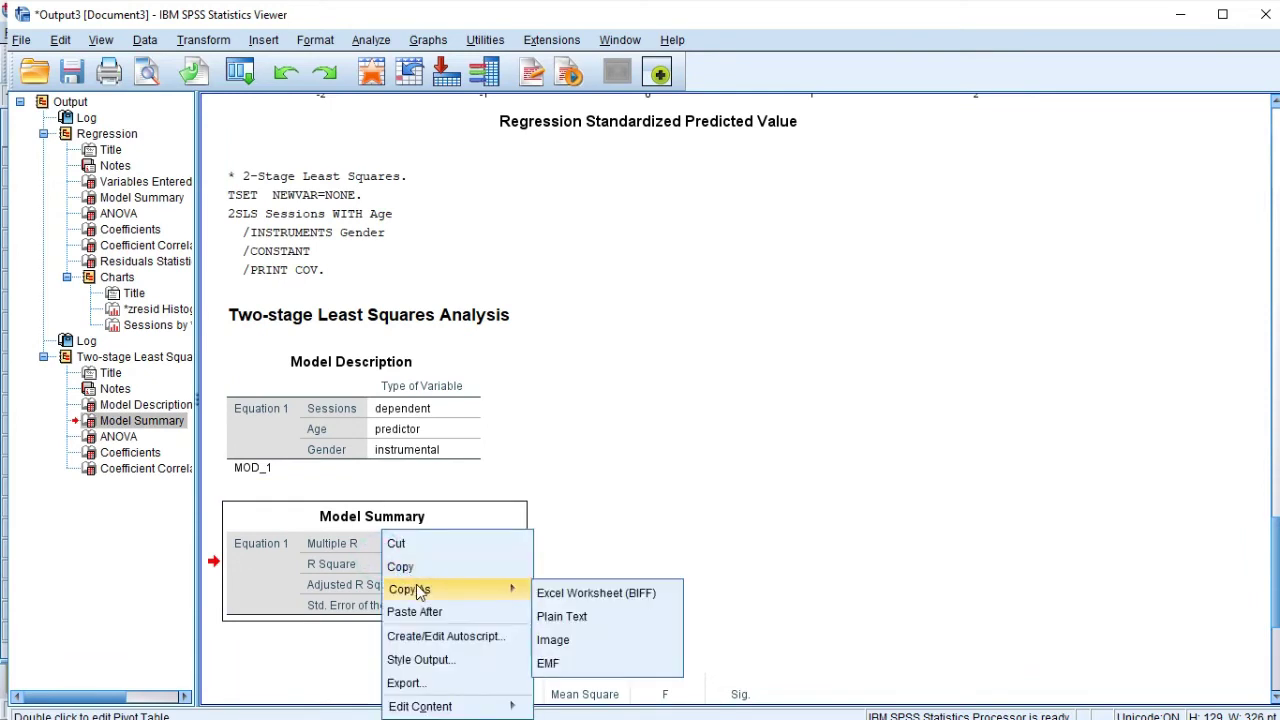
left_click(553, 640)
right_click(265, 575)
left_click(296, 589)
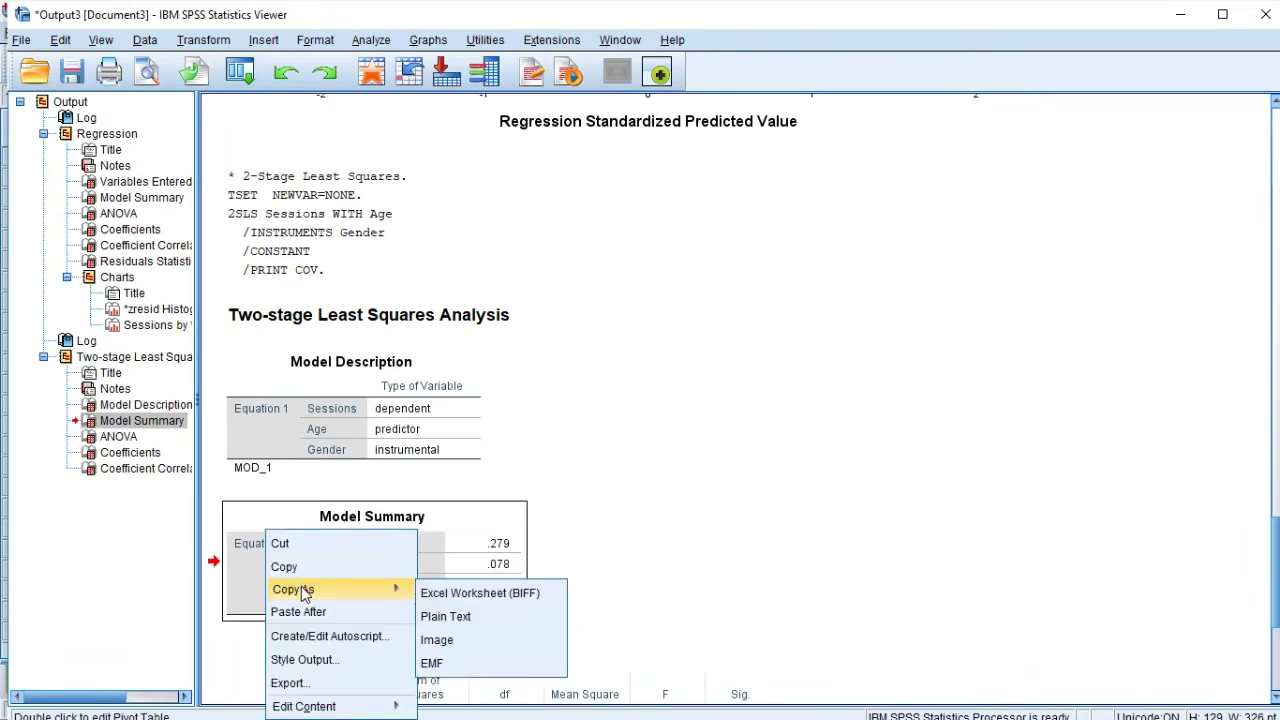
left_click(437, 640)
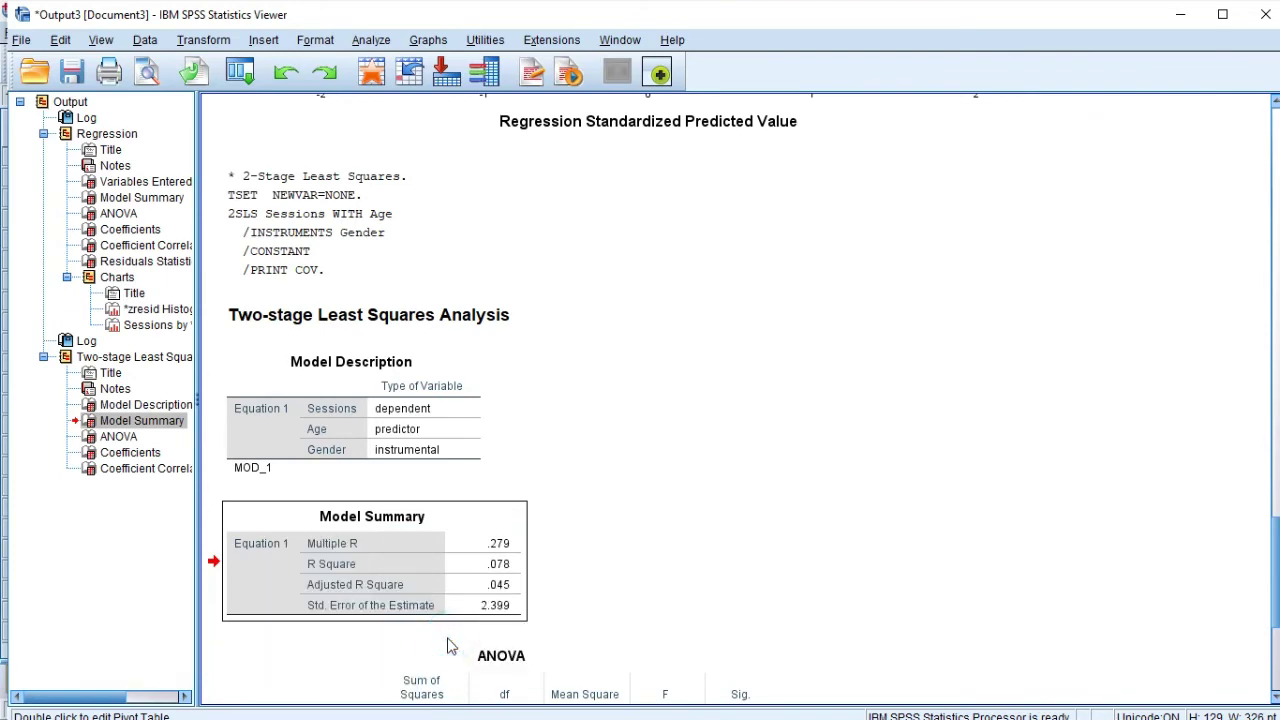
- Paste the Model Summary image into the Word document below the ANOVA table
key("super")
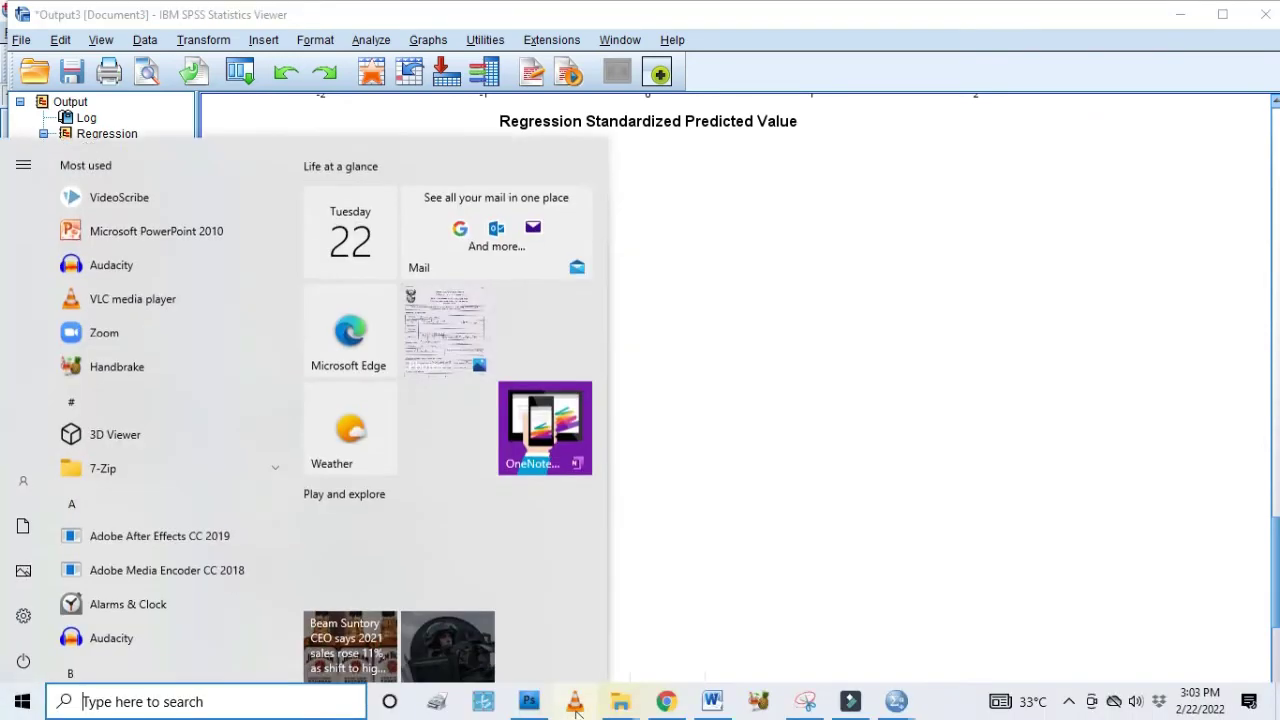
left_click(712, 703)
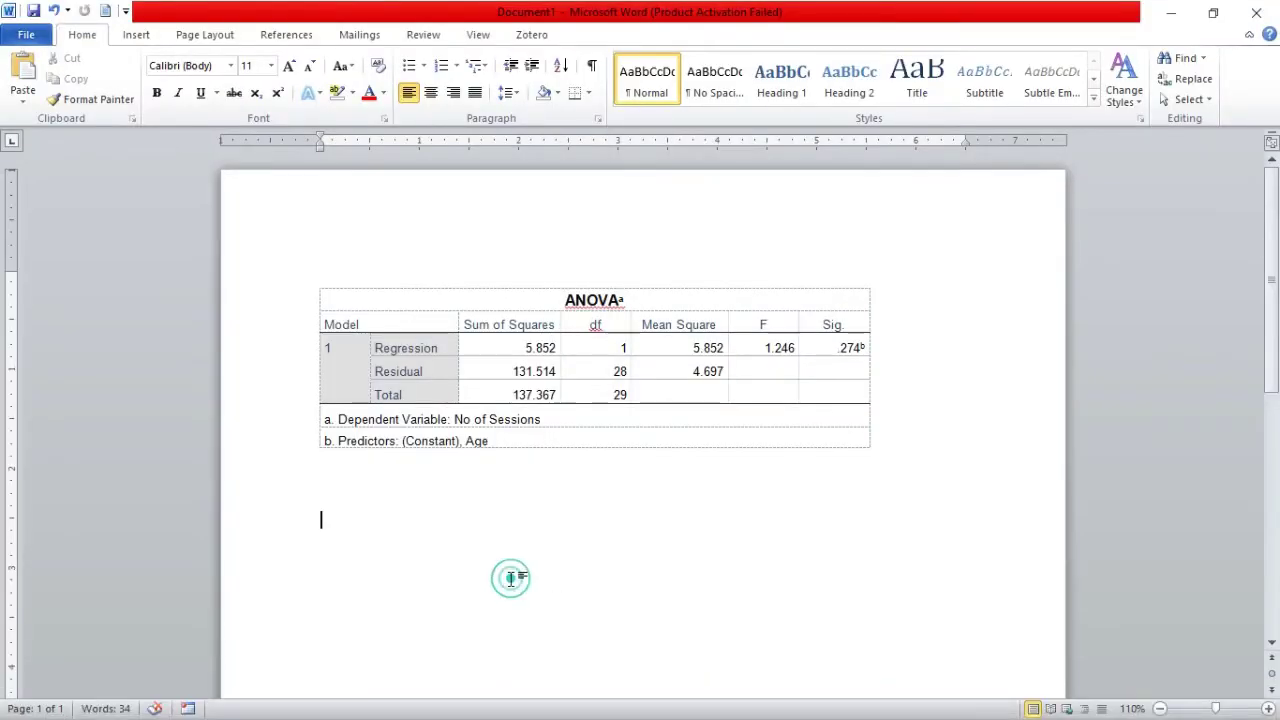
scroll(760, 550, "down", 1)
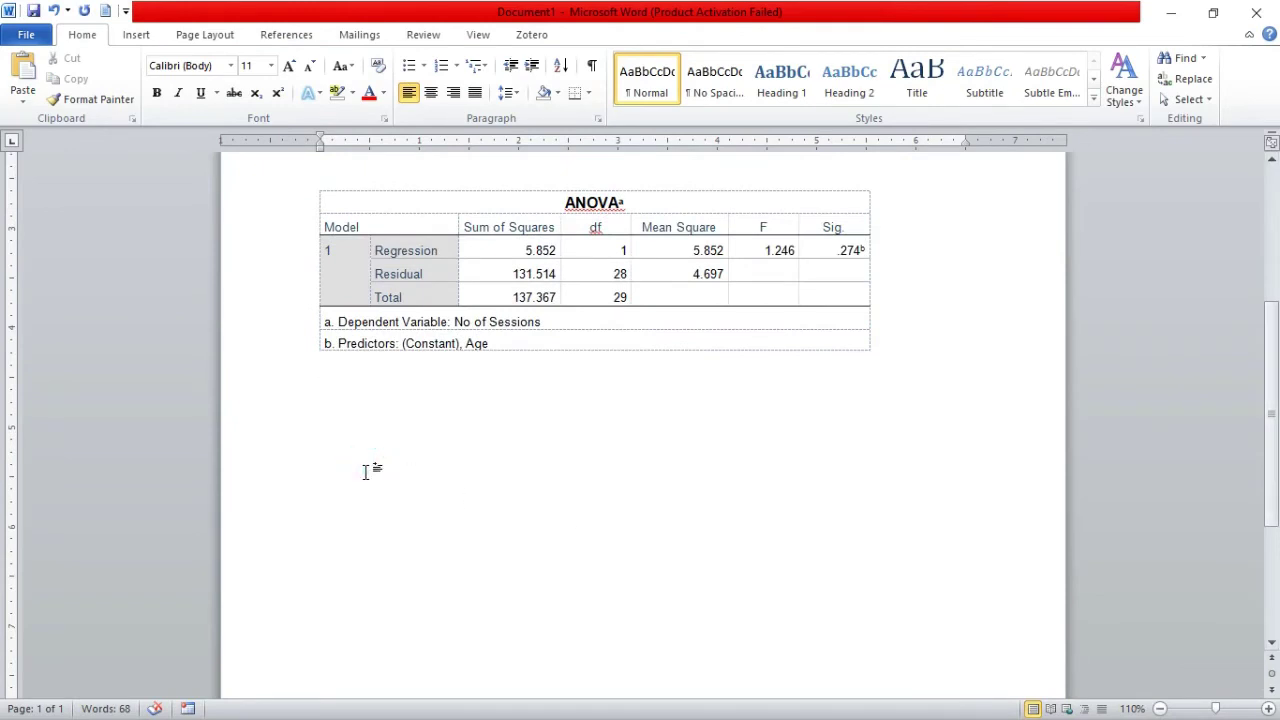
key("ctrl+v")
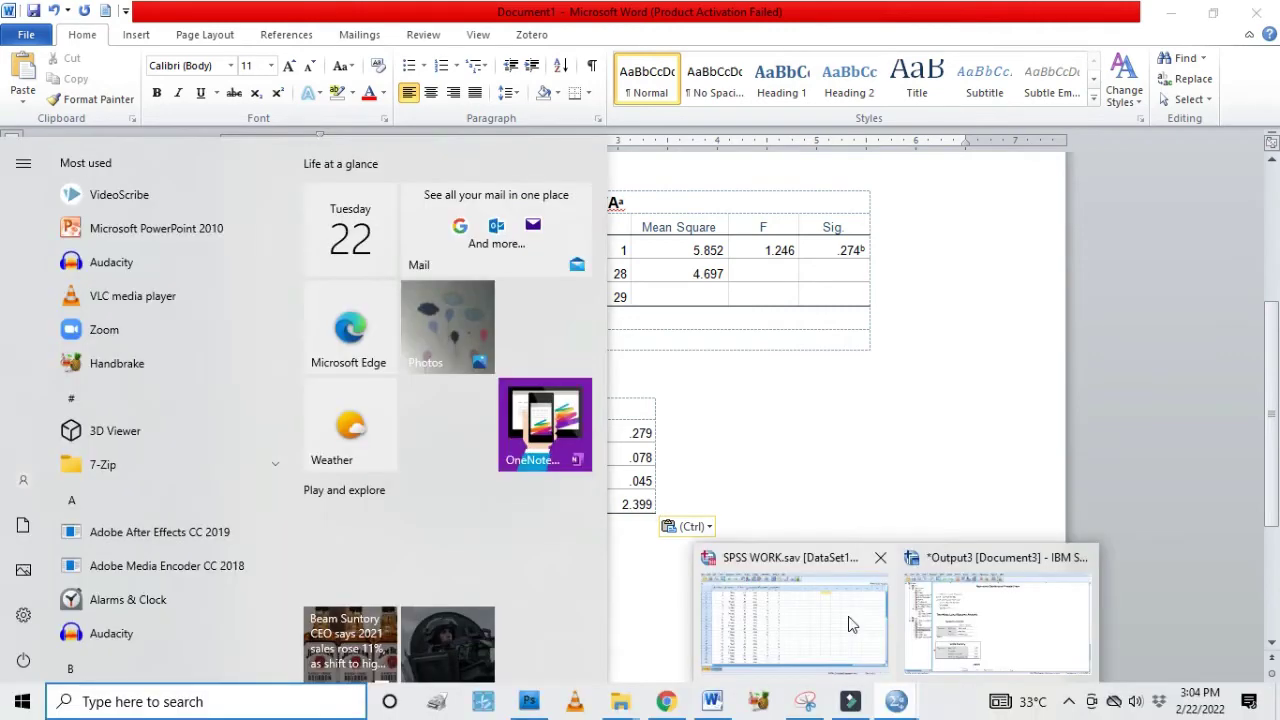
- Start a Multinomial Logistic Regression with No of Sessions as the dependent variable
left_click(848, 616)
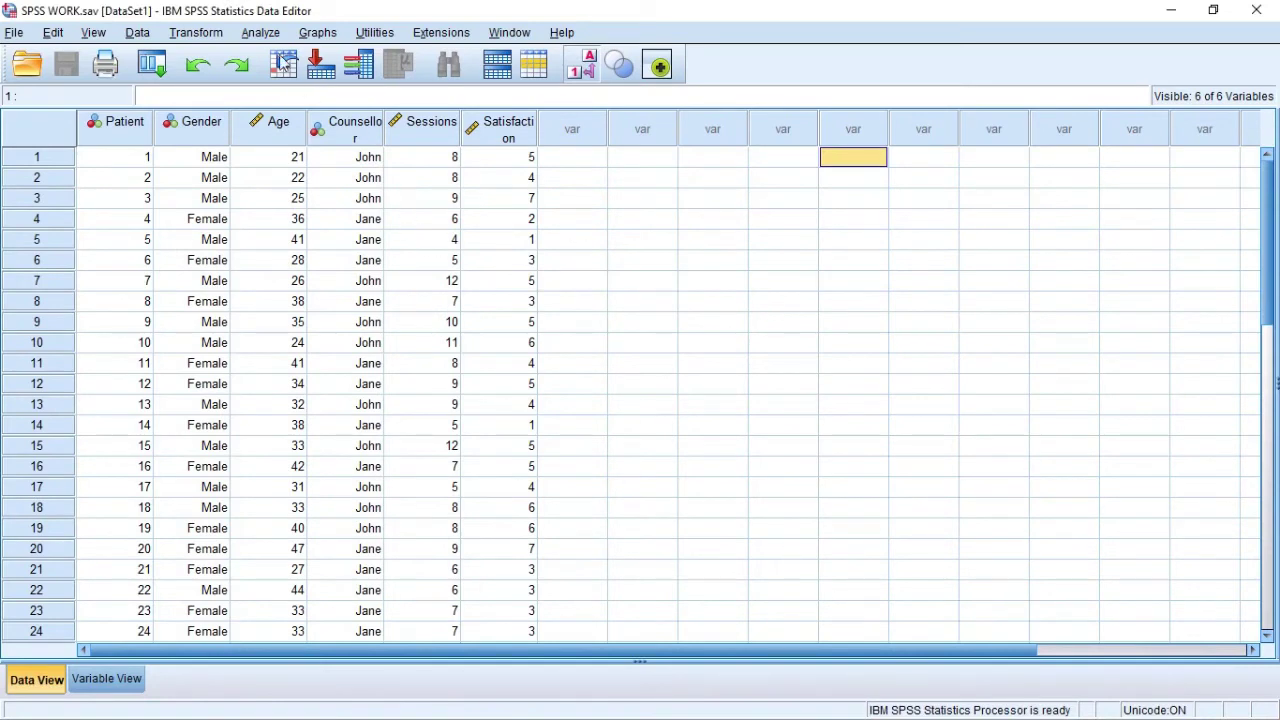
left_click(259, 33)
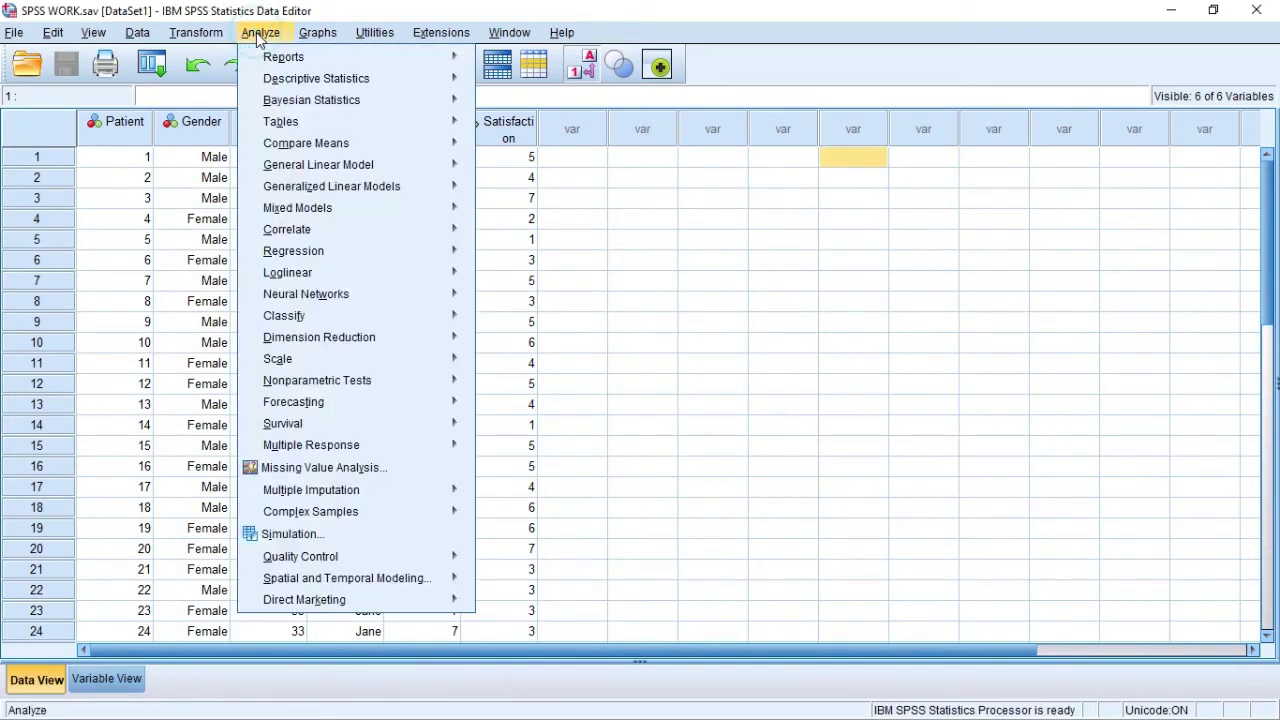
left_click(355, 250)
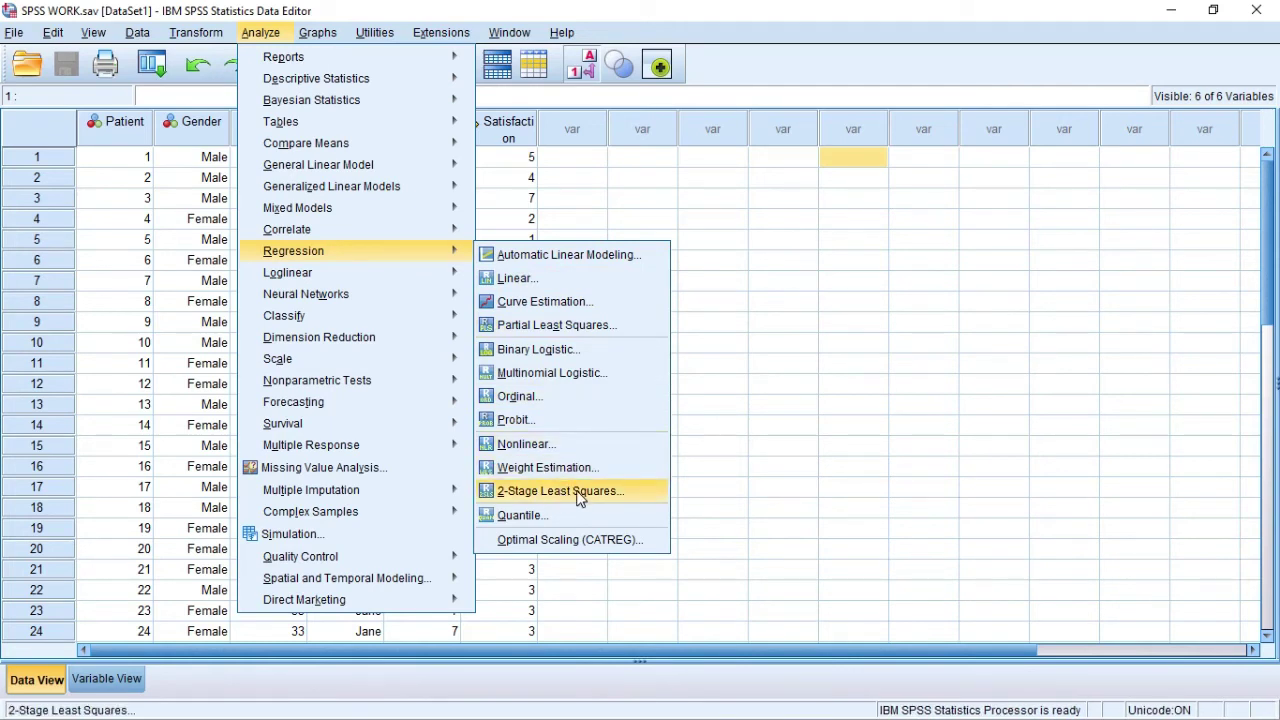
left_click(522, 373)
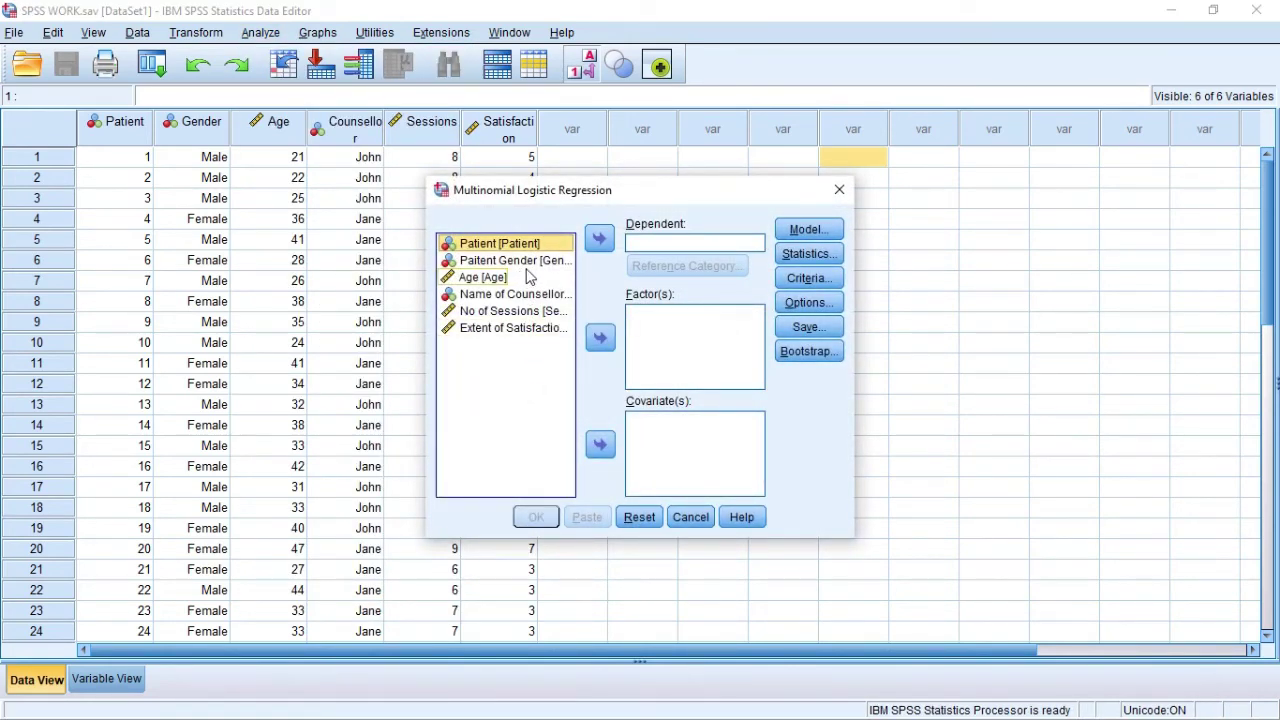
left_click(505, 311)
left_click(599, 240)
- Add Paitent Gender as a factor and Age as a covariate
left_click(662, 338)
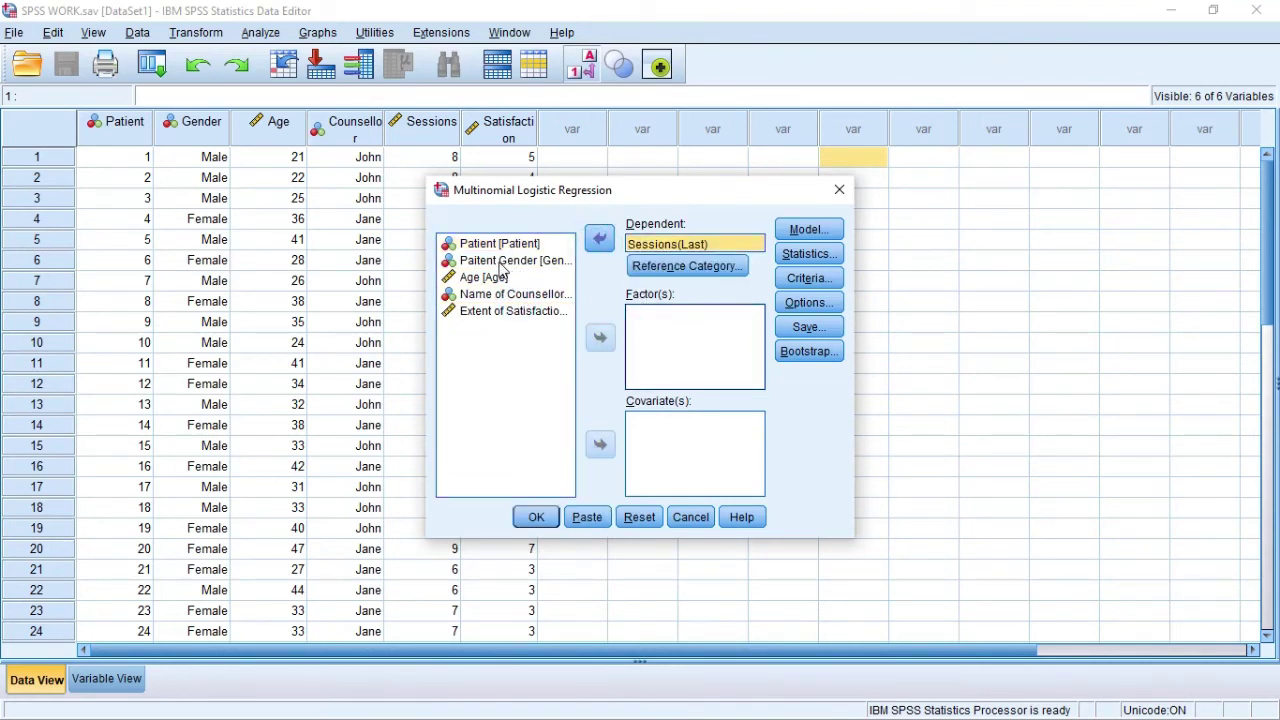
left_click(503, 262)
left_click(600, 338)
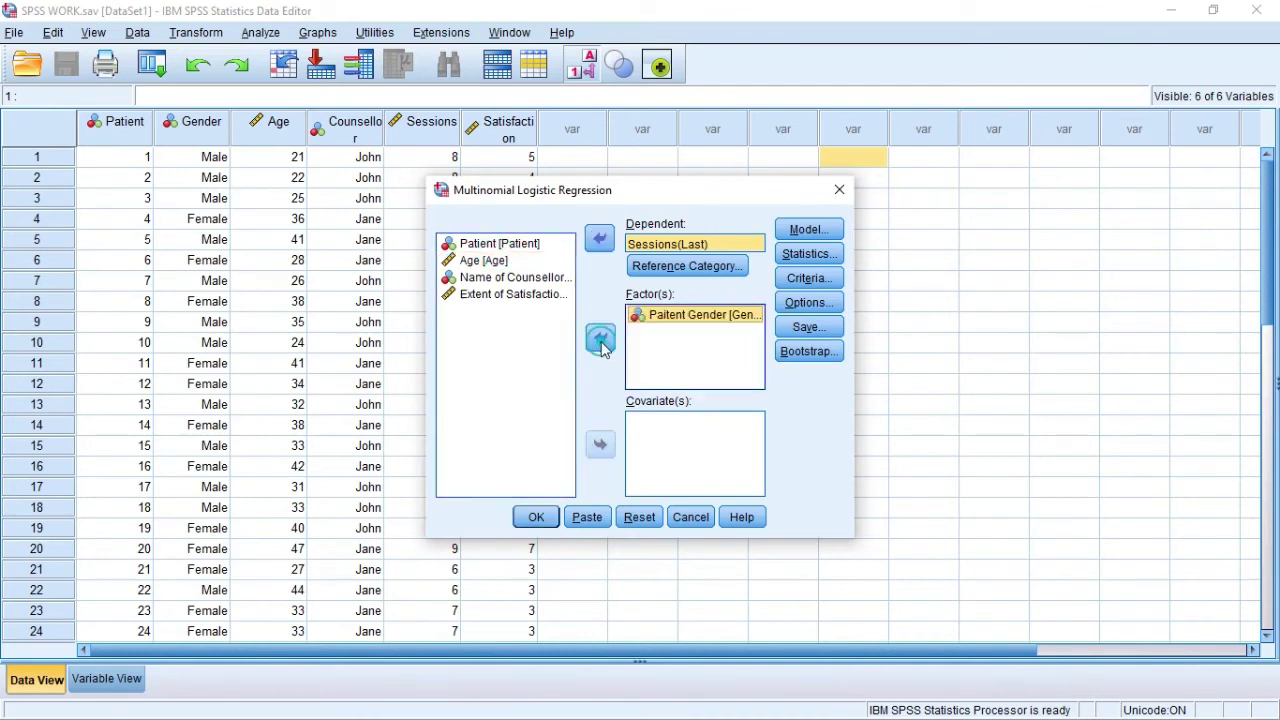
left_click(678, 450)
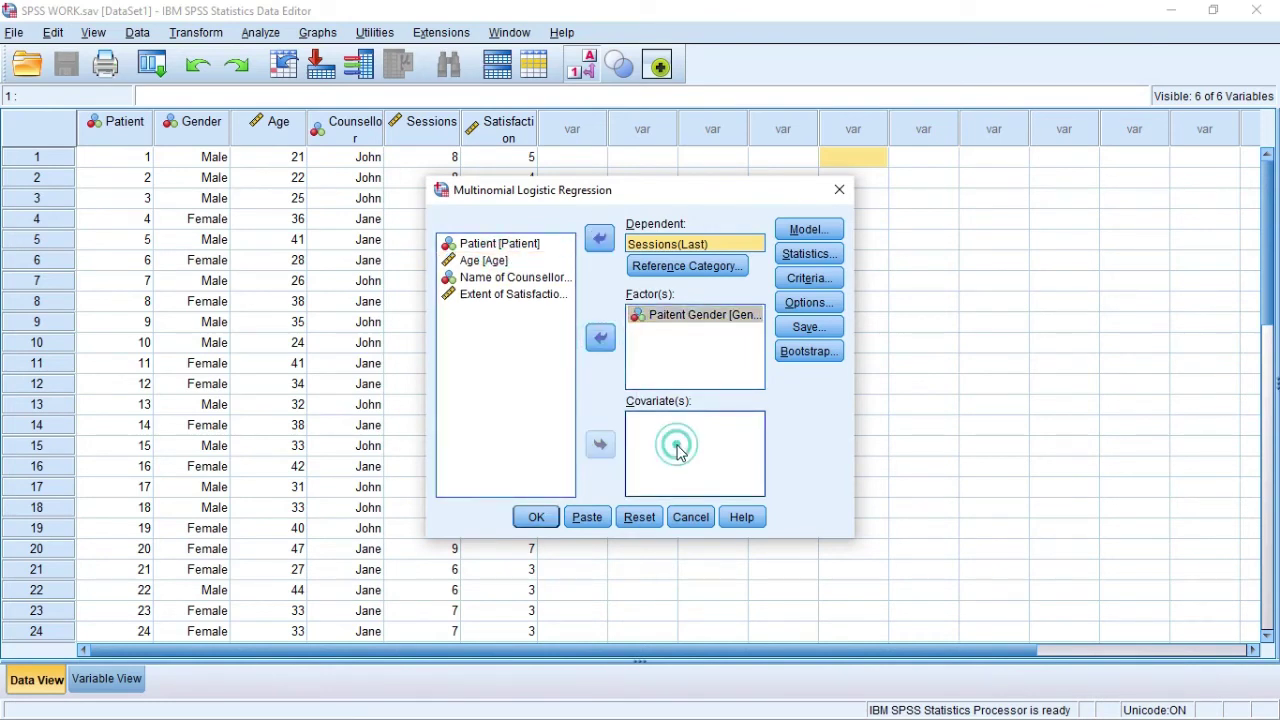
left_click(484, 260)
left_click(601, 444)
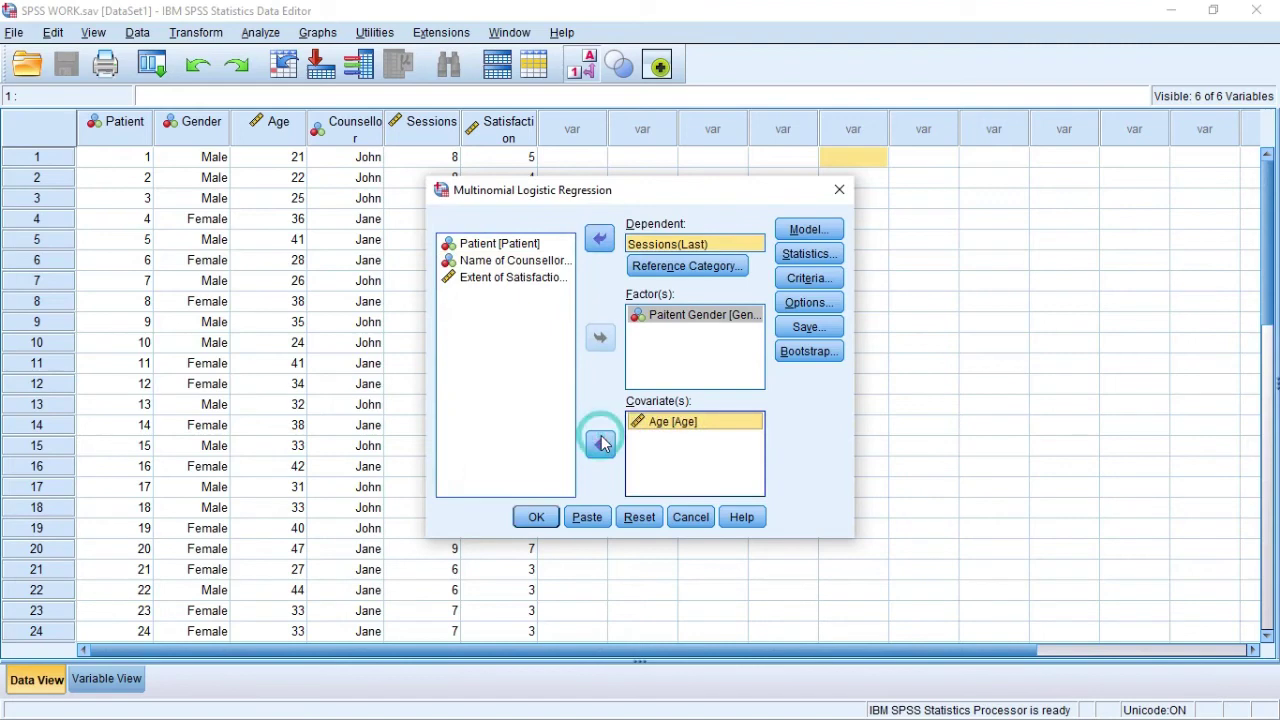
- Set the multinomial model to Full factorial
left_click(808, 232)
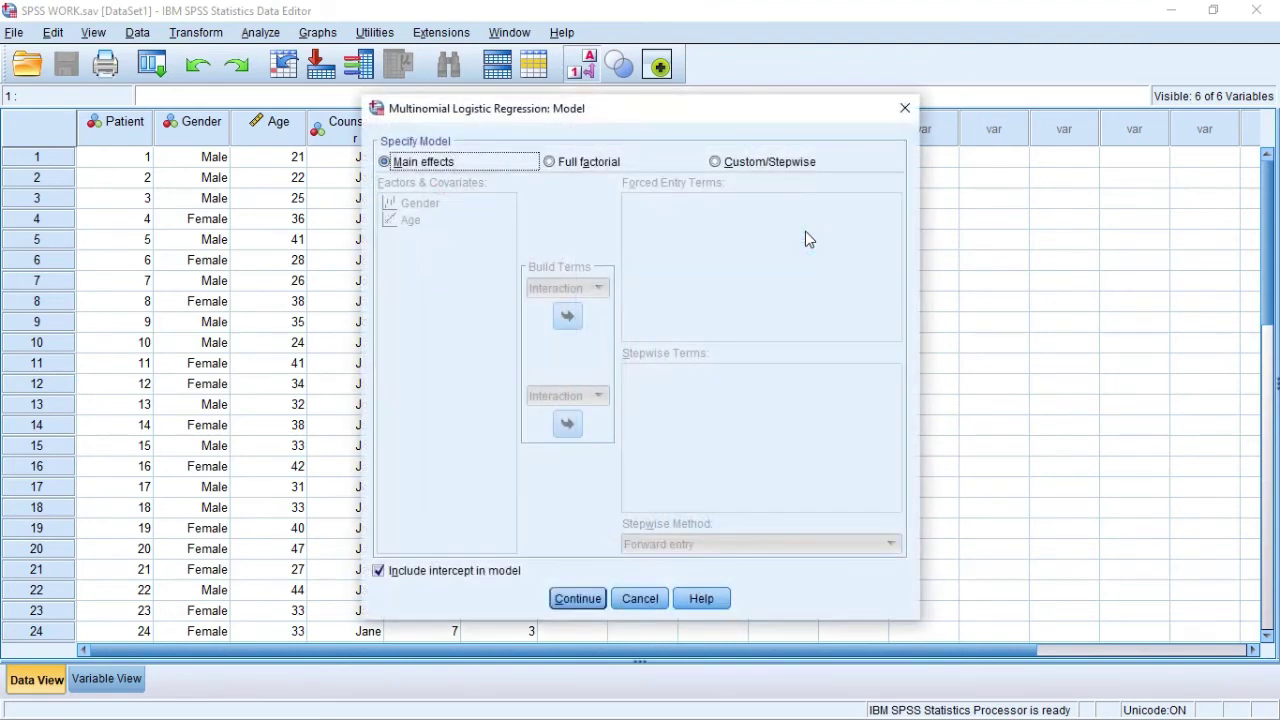
left_click(548, 162)
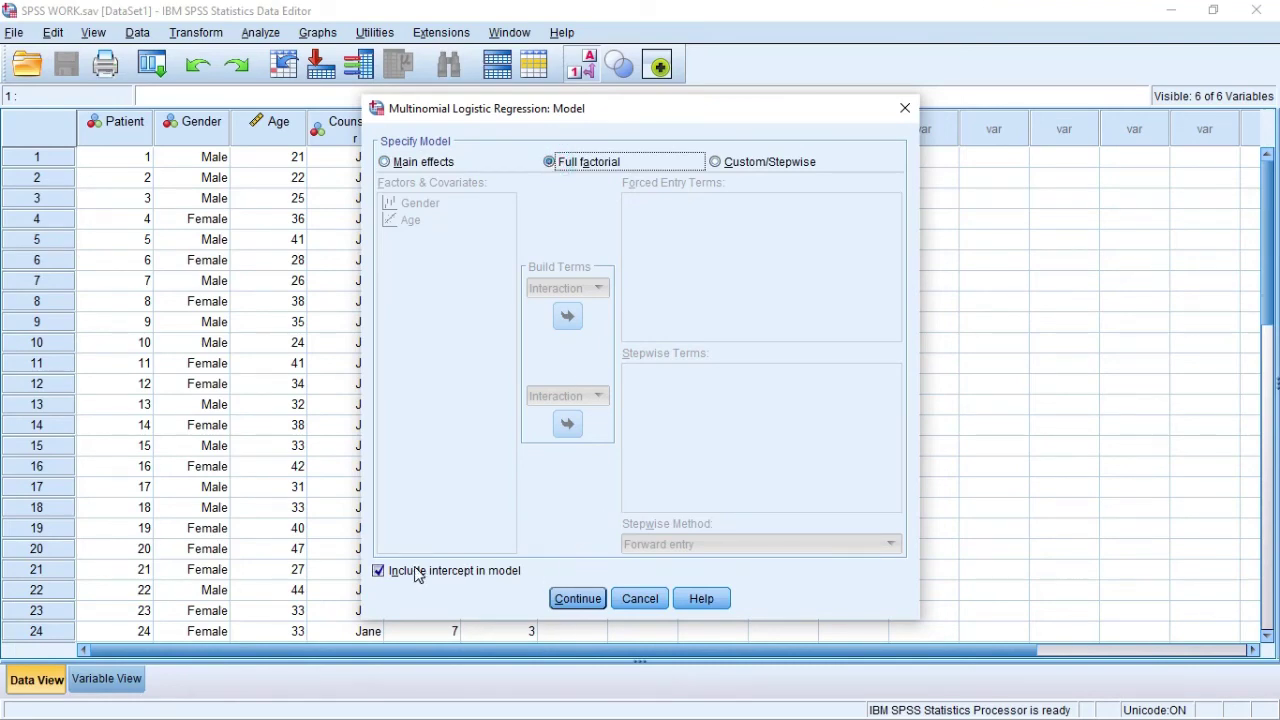
left_click(578, 598)
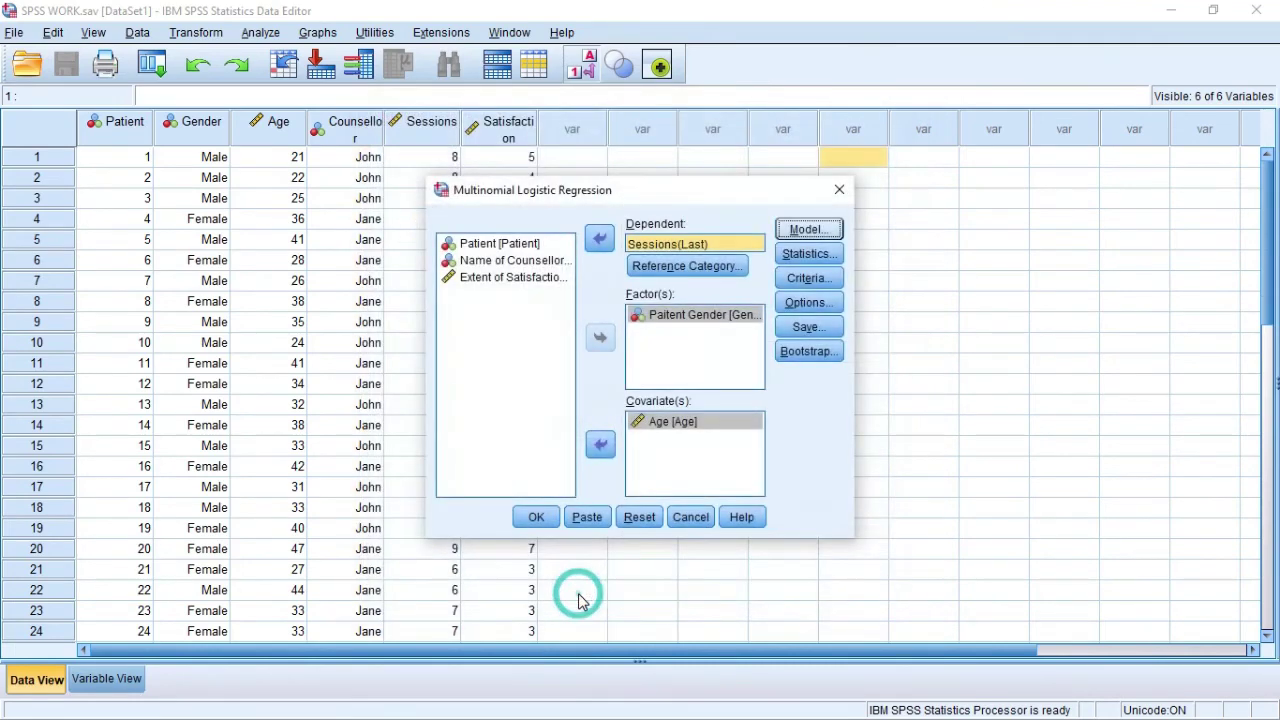
- Add Information Criteria, keep likelihood ratio tests, and remove parameter Estimates from the statistics
left_click(812, 260)
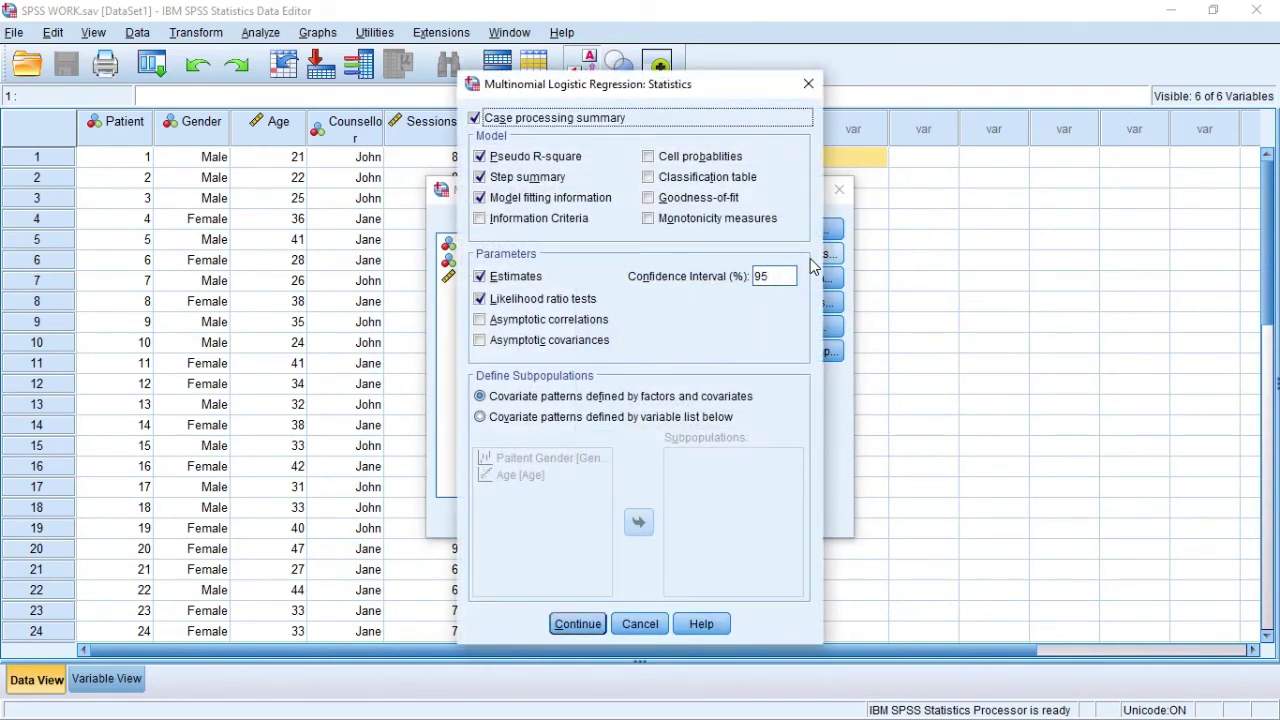
left_click(481, 158)
left_click(481, 158)
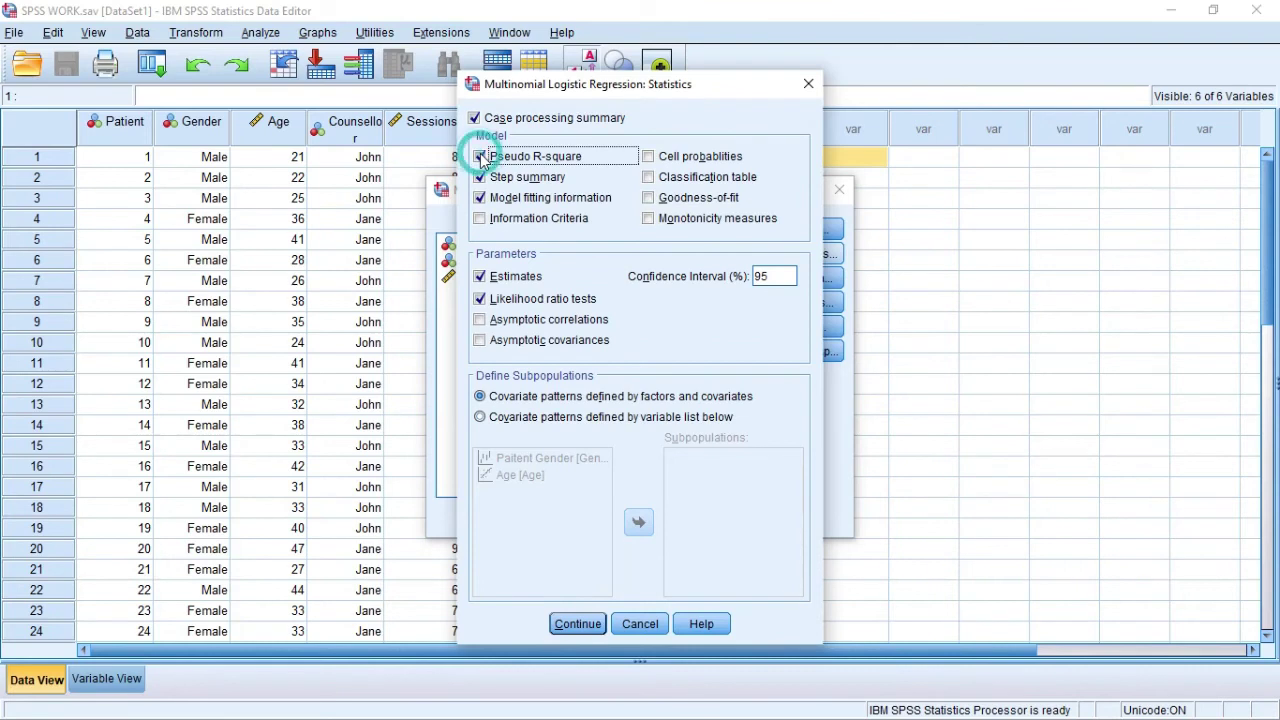
left_click(481, 178)
left_click(481, 179)
left_click(481, 199)
left_click(481, 199)
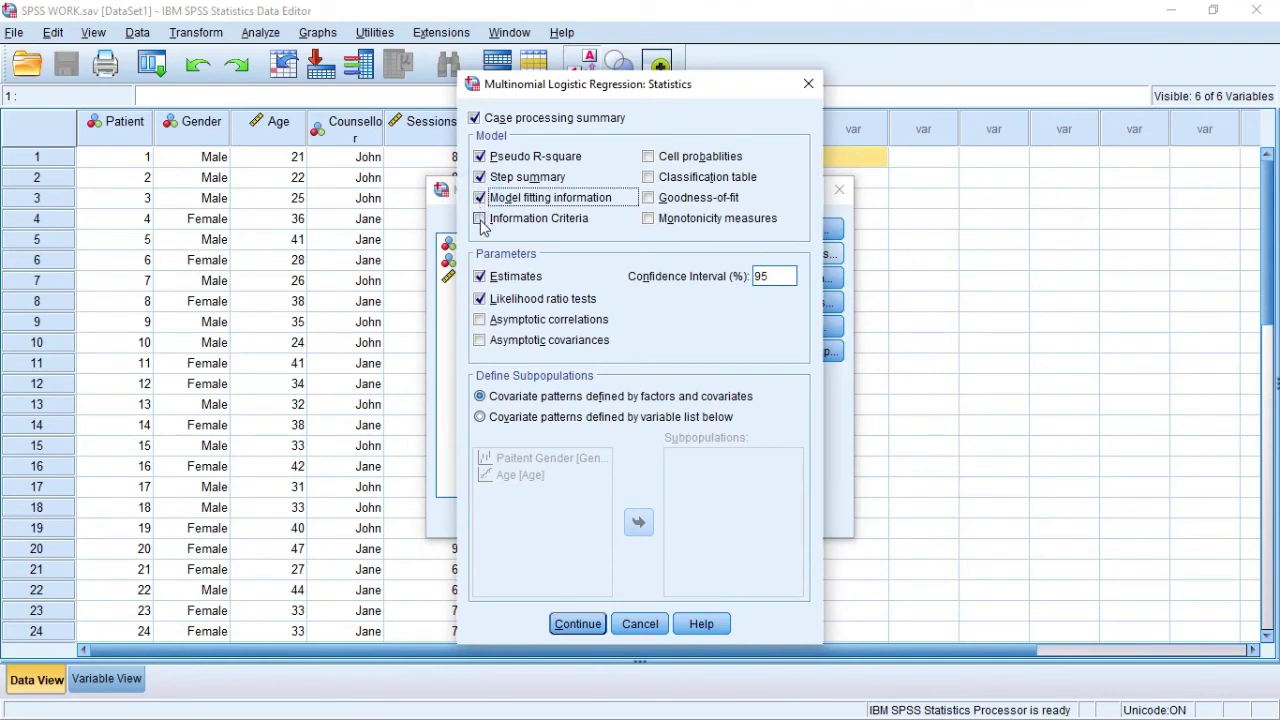
left_click(480, 219)
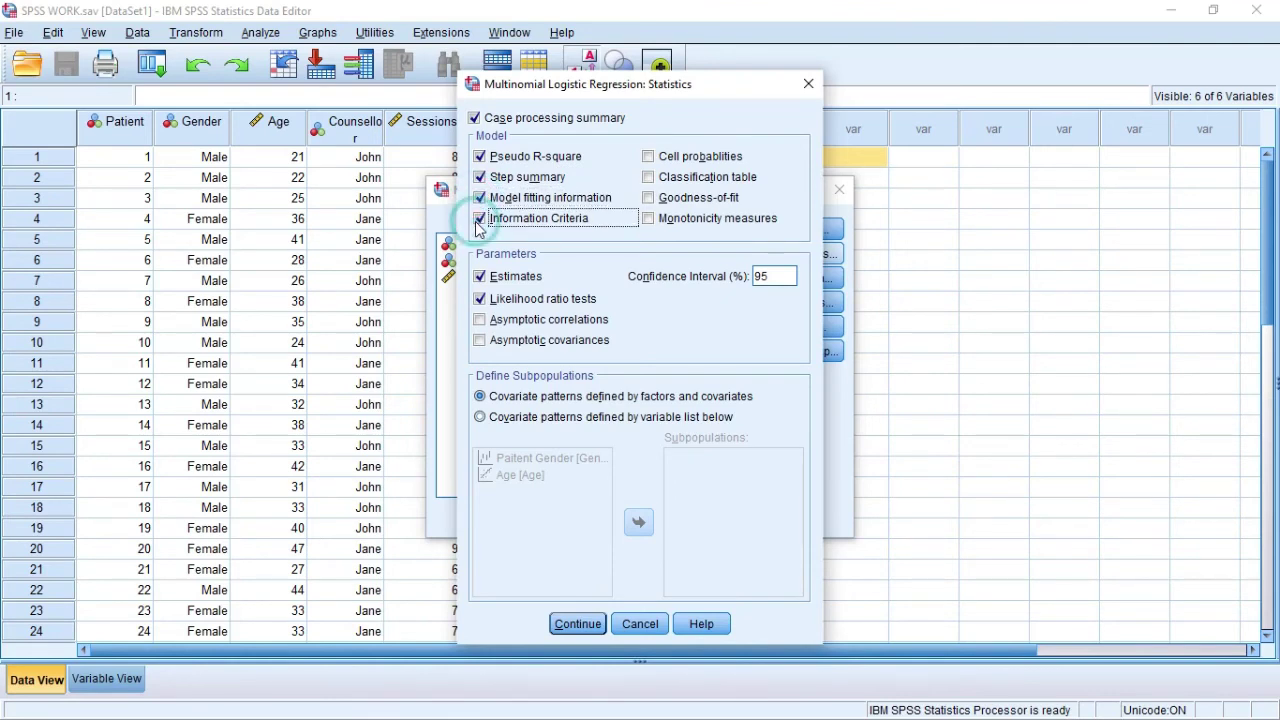
double_click(480, 299)
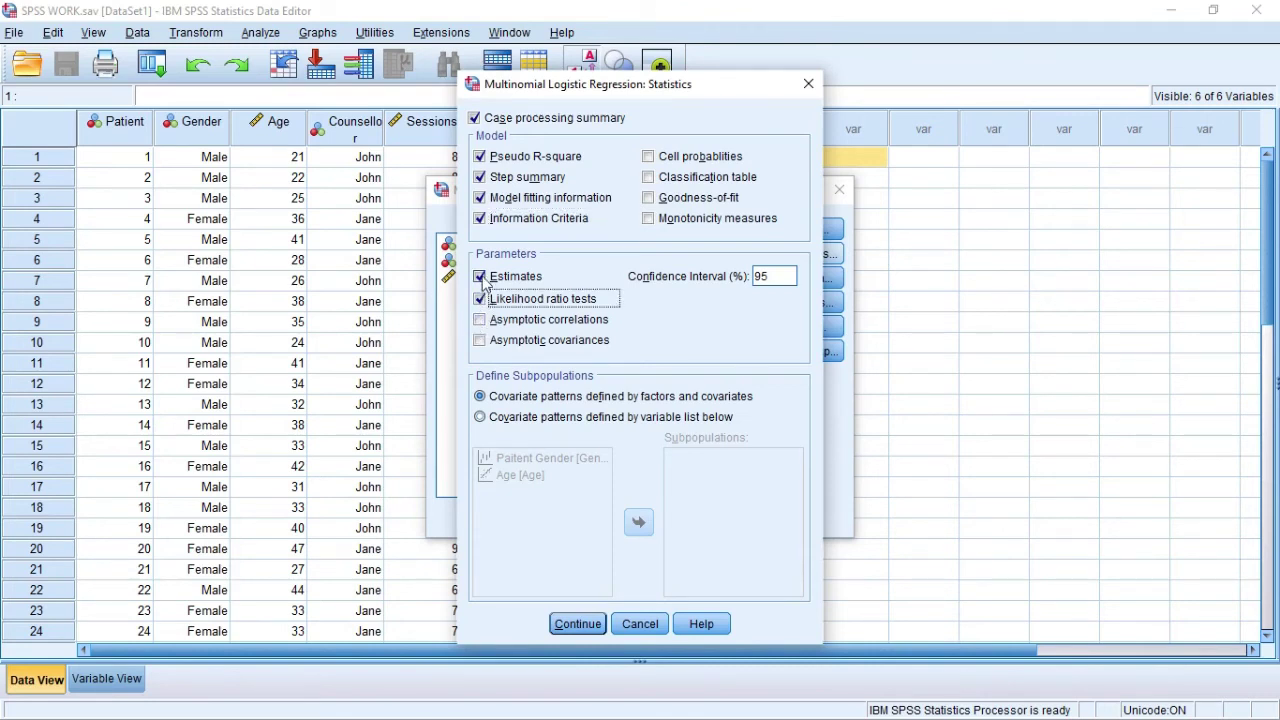
left_click(481, 277)
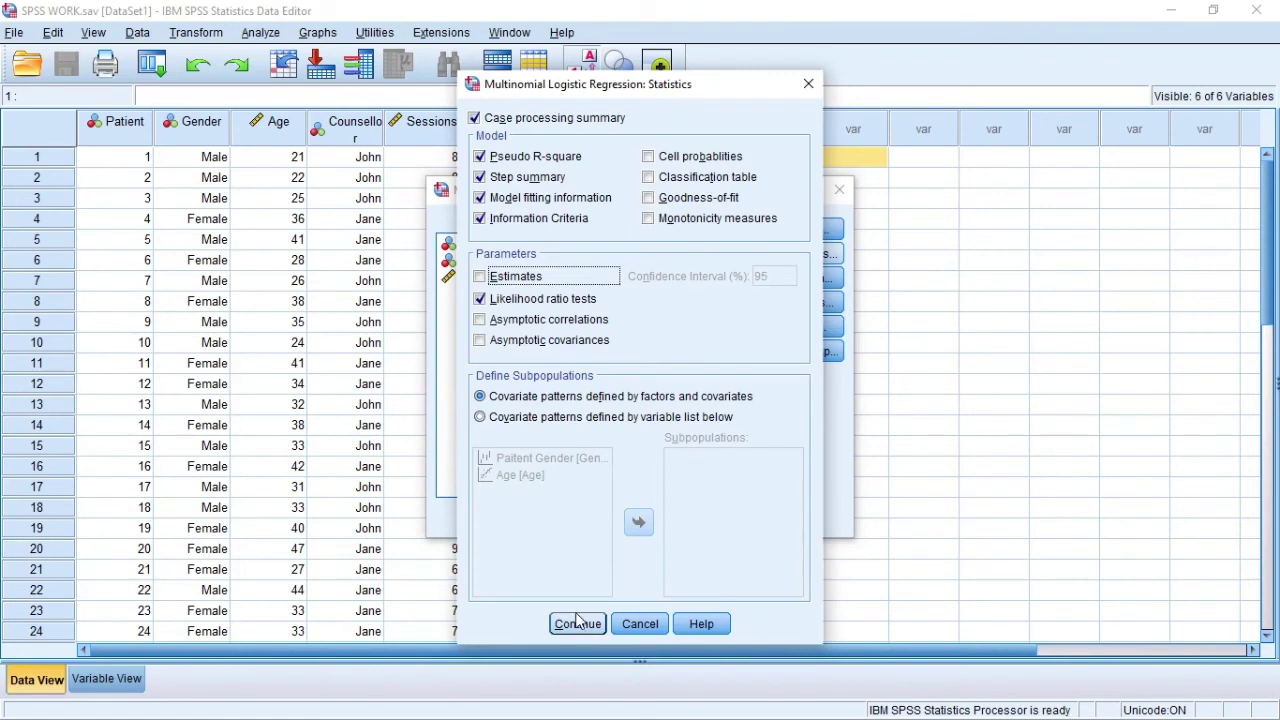
left_click(481, 418)
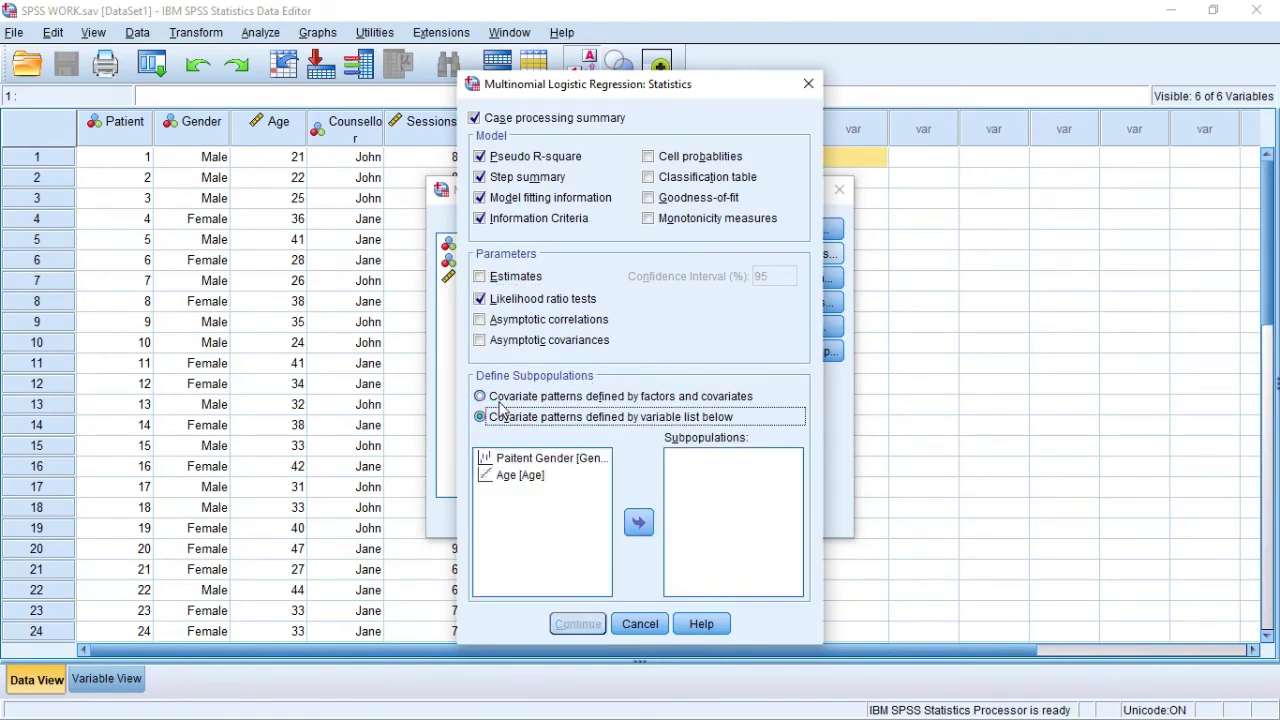
left_click(484, 397)
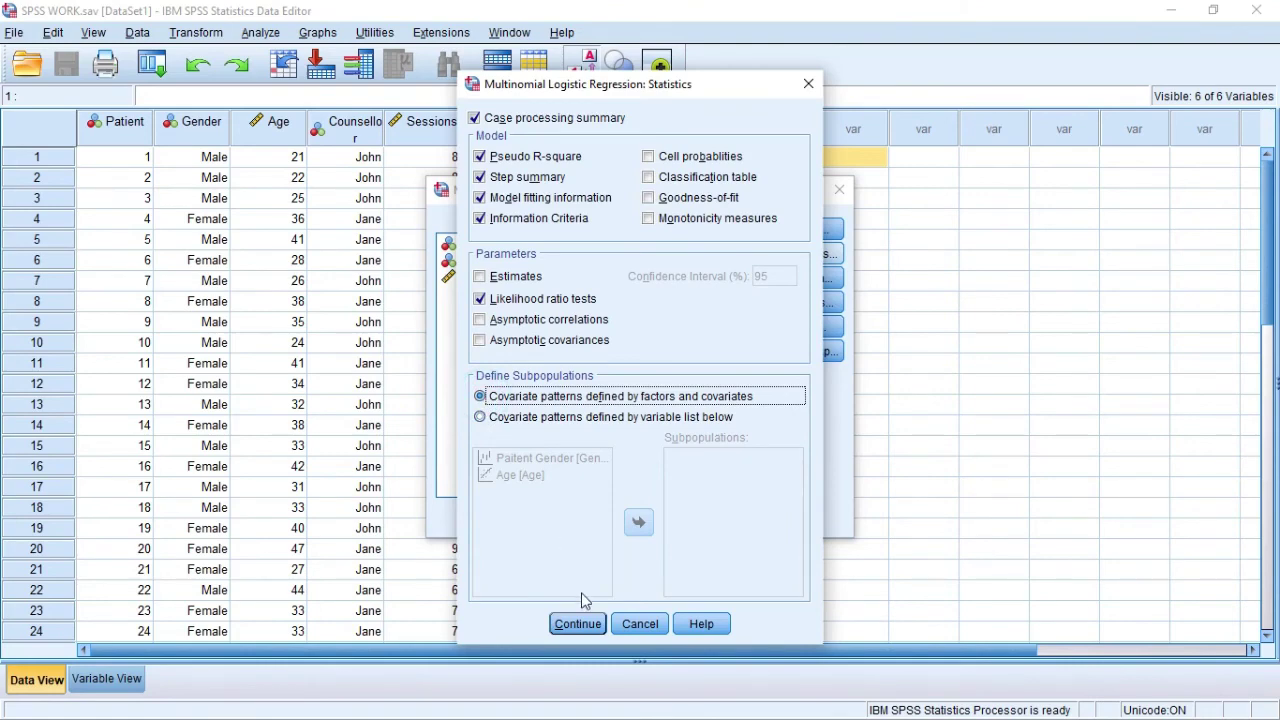
left_click(578, 624)
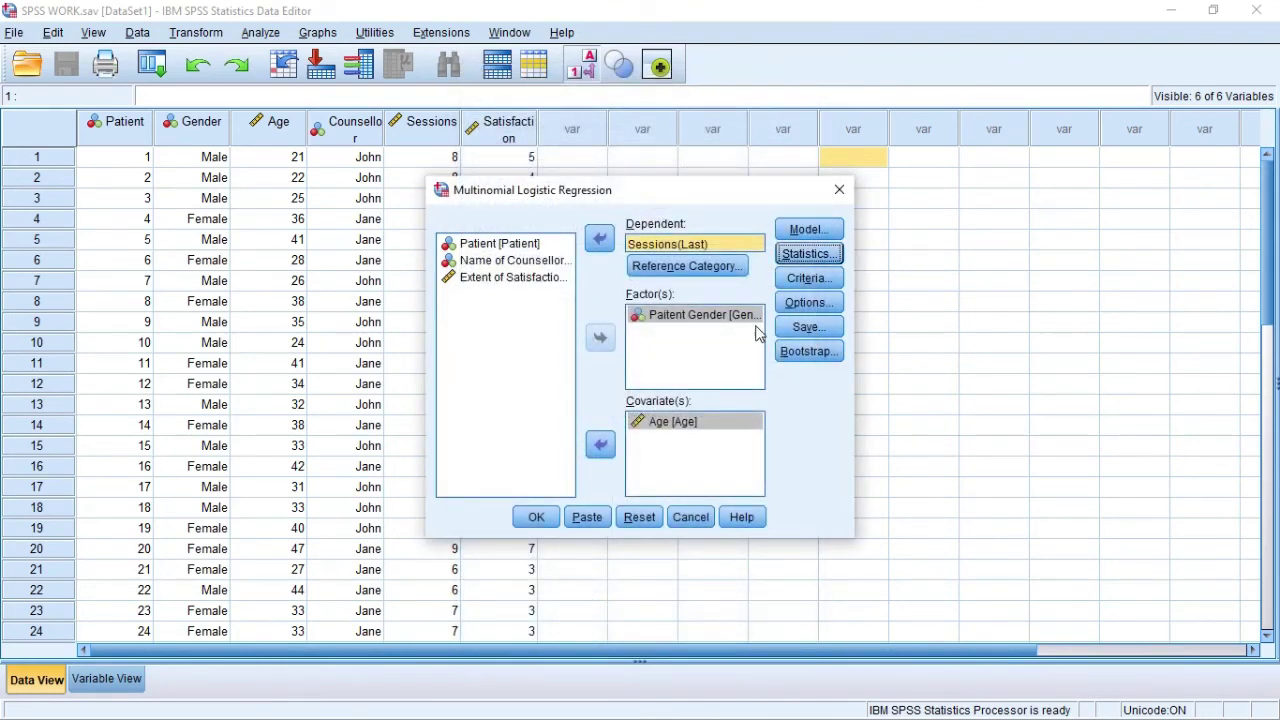
- Run the regression and scroll to Pseudo R-Square (Nagelkerke .418) and Likelihood Ratio Tests
left_click(536, 518)
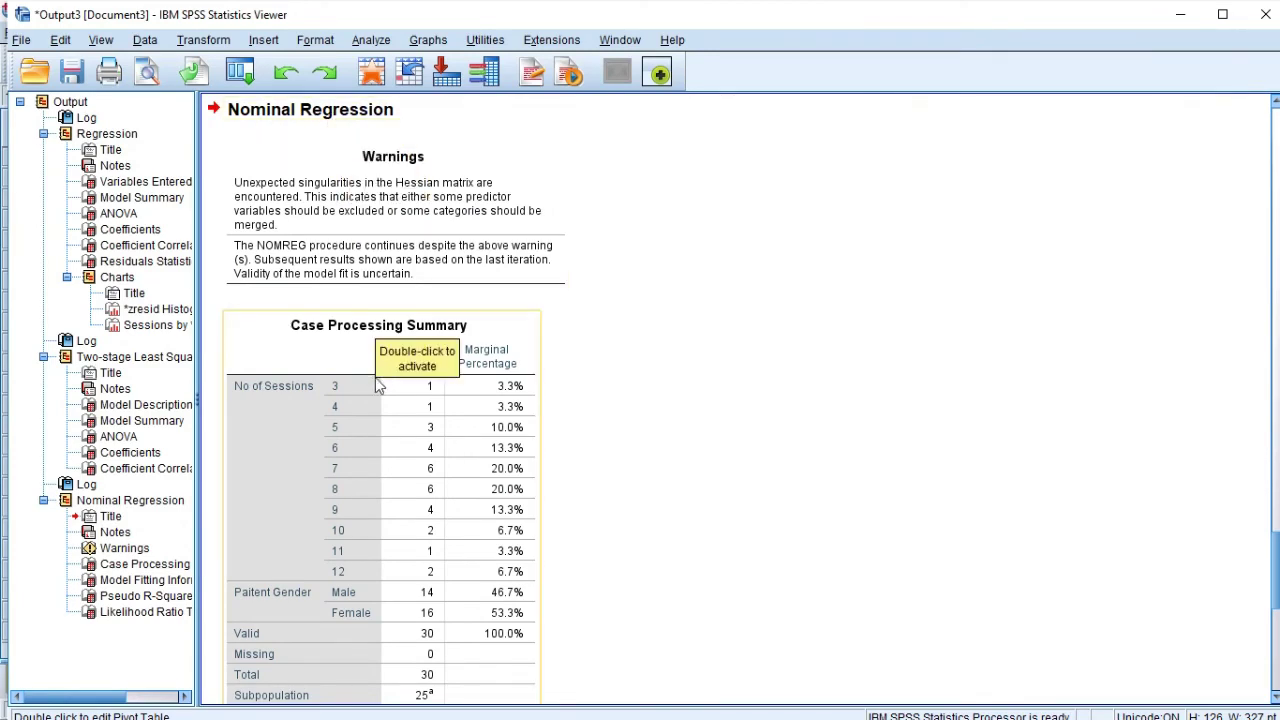
left_click(340, 352)
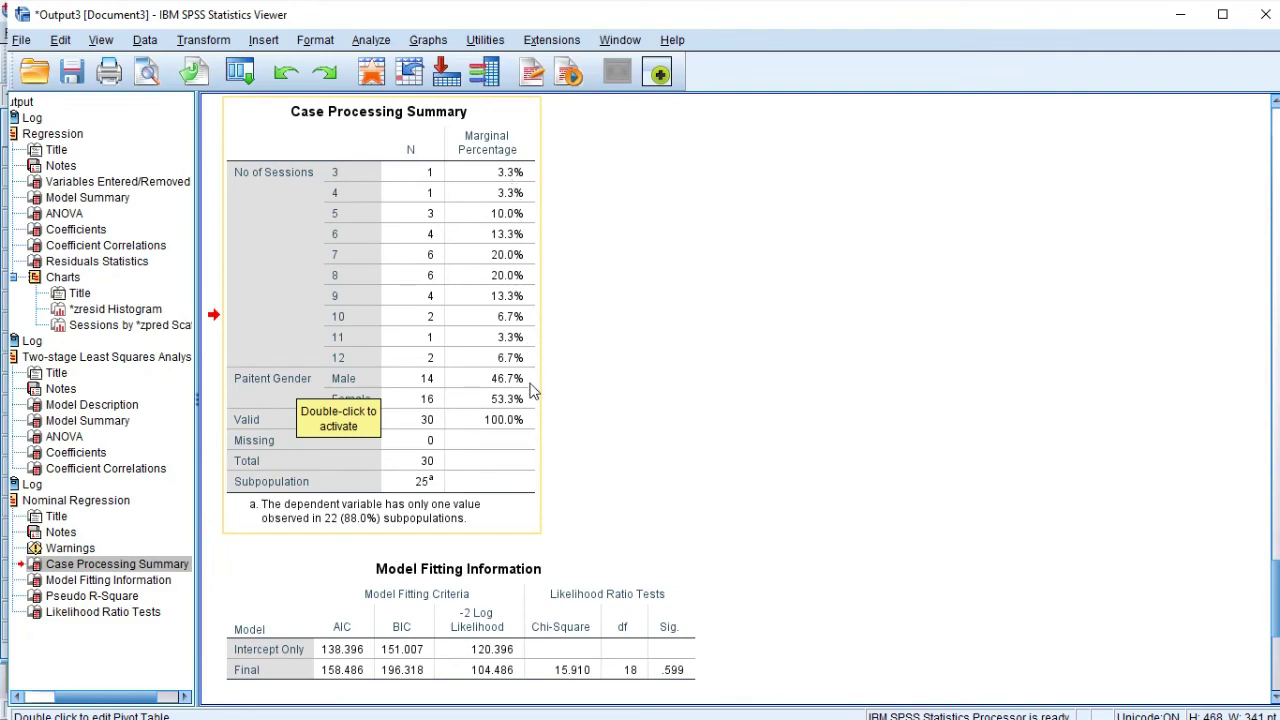
left_click_drag(1276, 620, 1277, 680)
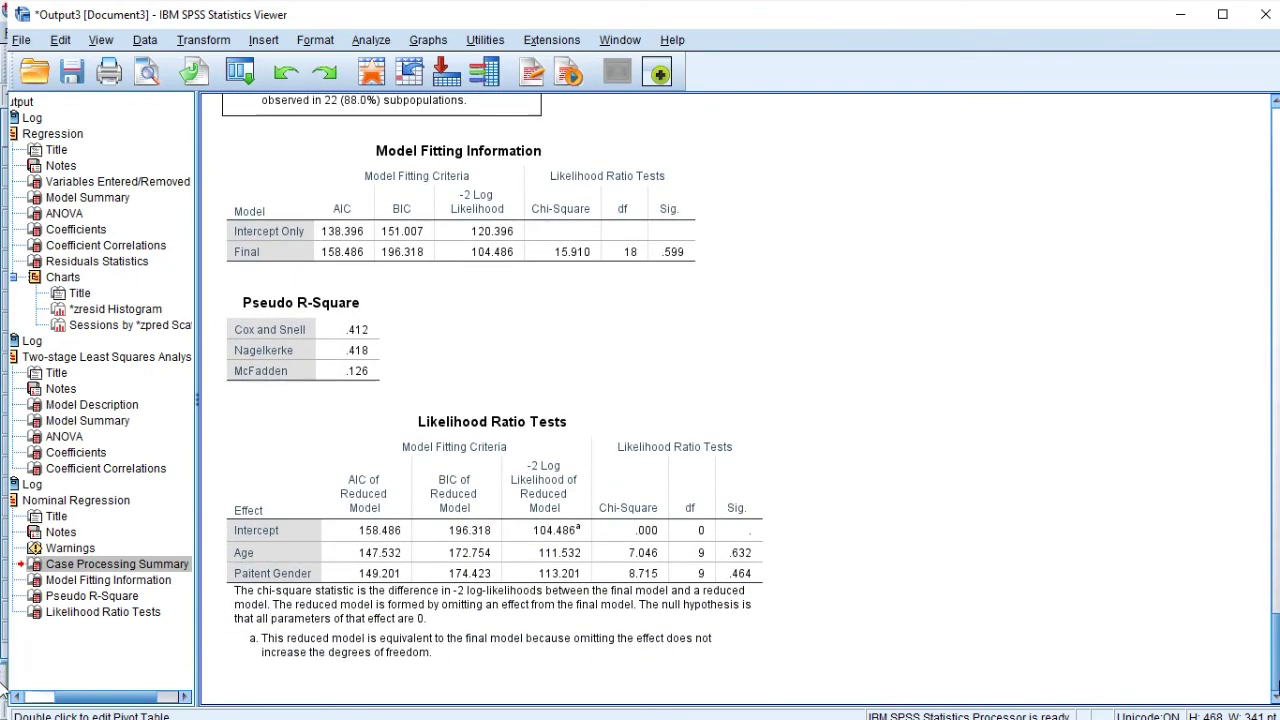
- Copy the Likelihood Ratio Tests table from the SPSS Viewer as an image
left_click(290, 462)
right_click(290, 462)
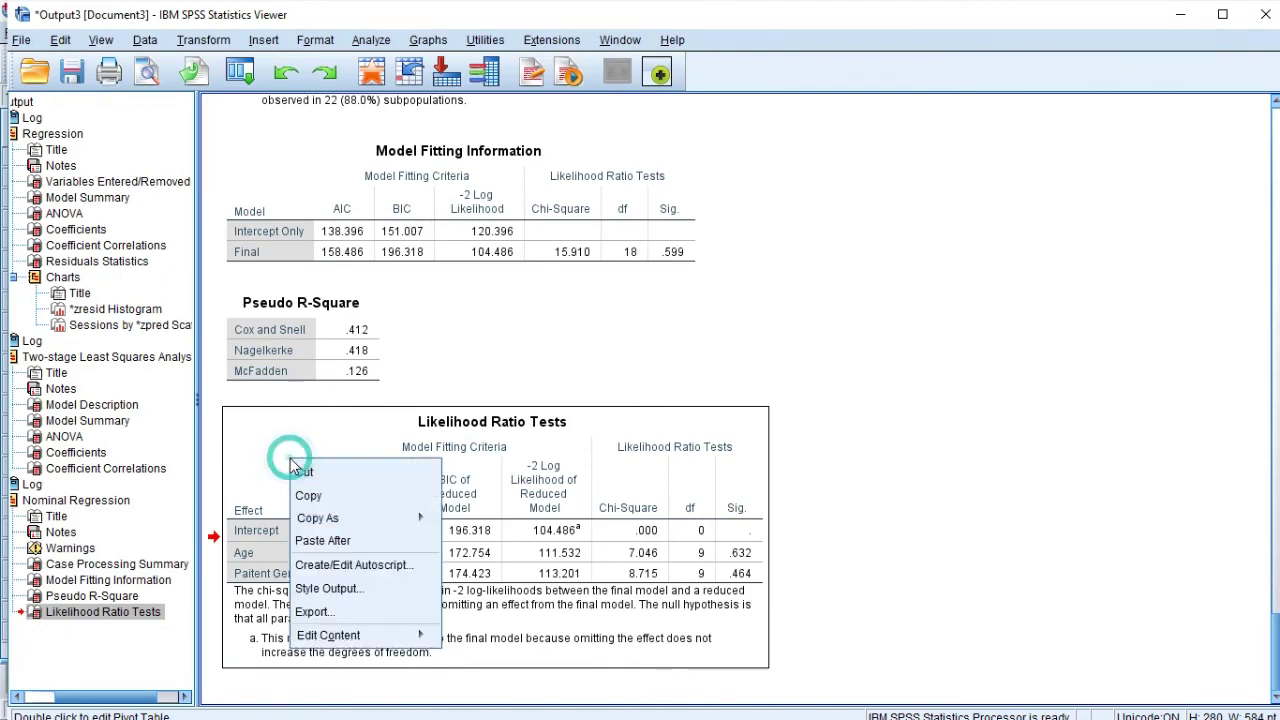
left_click(293, 492)
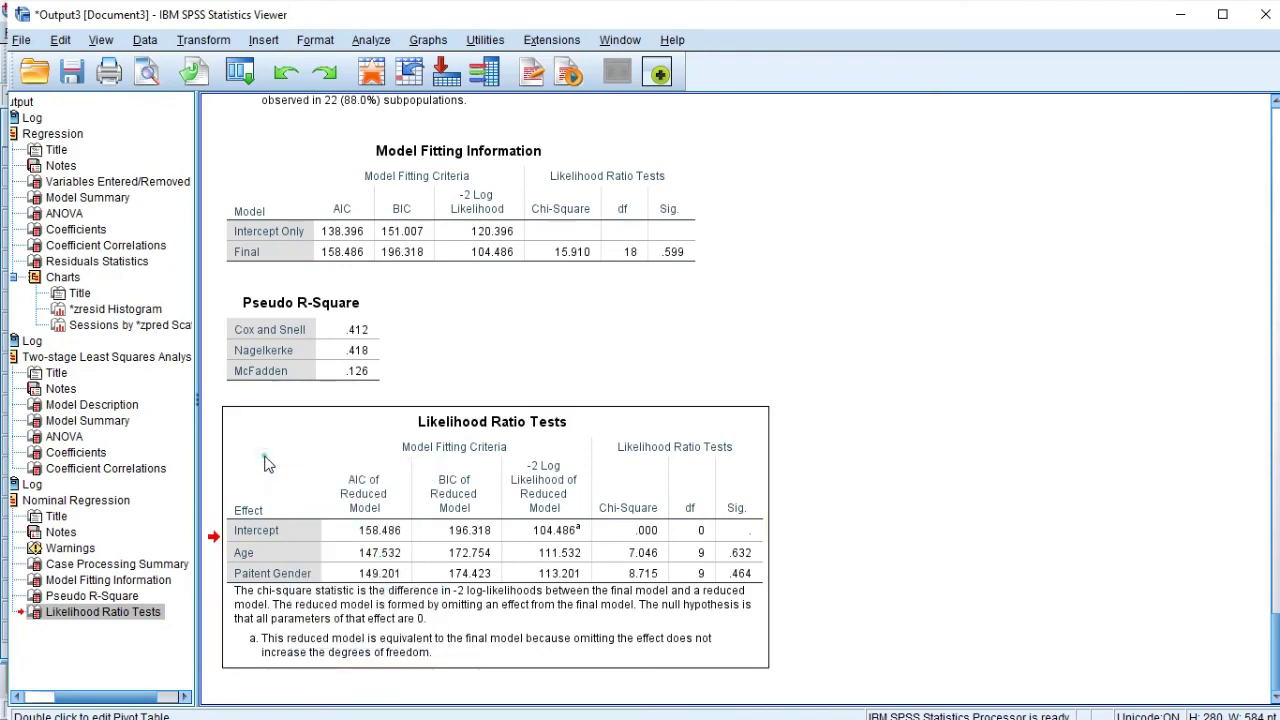
right_click(265, 458)
left_click(300, 516)
left_click(466, 568)
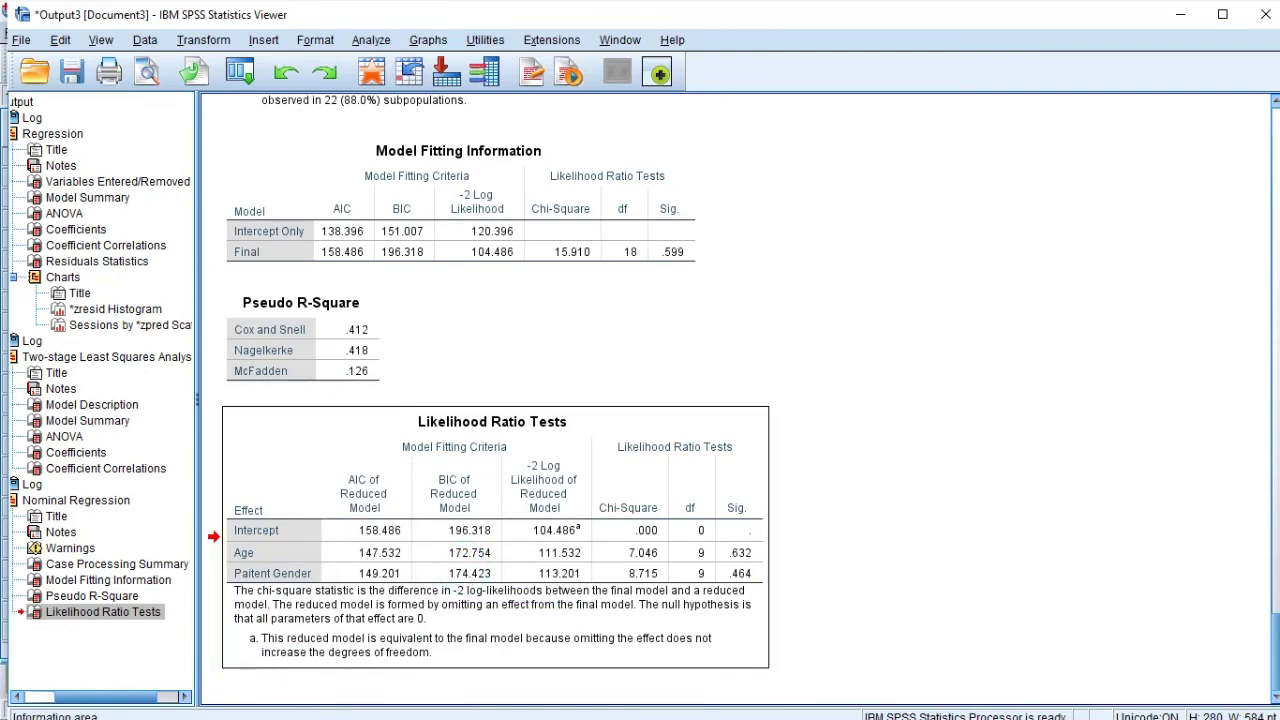
- Paste the Likelihood Ratio Tests table into Word beneath the Model Summary table
key("super")
left_click(711, 700)
left_click(614, 616)
key("ctrl+v")
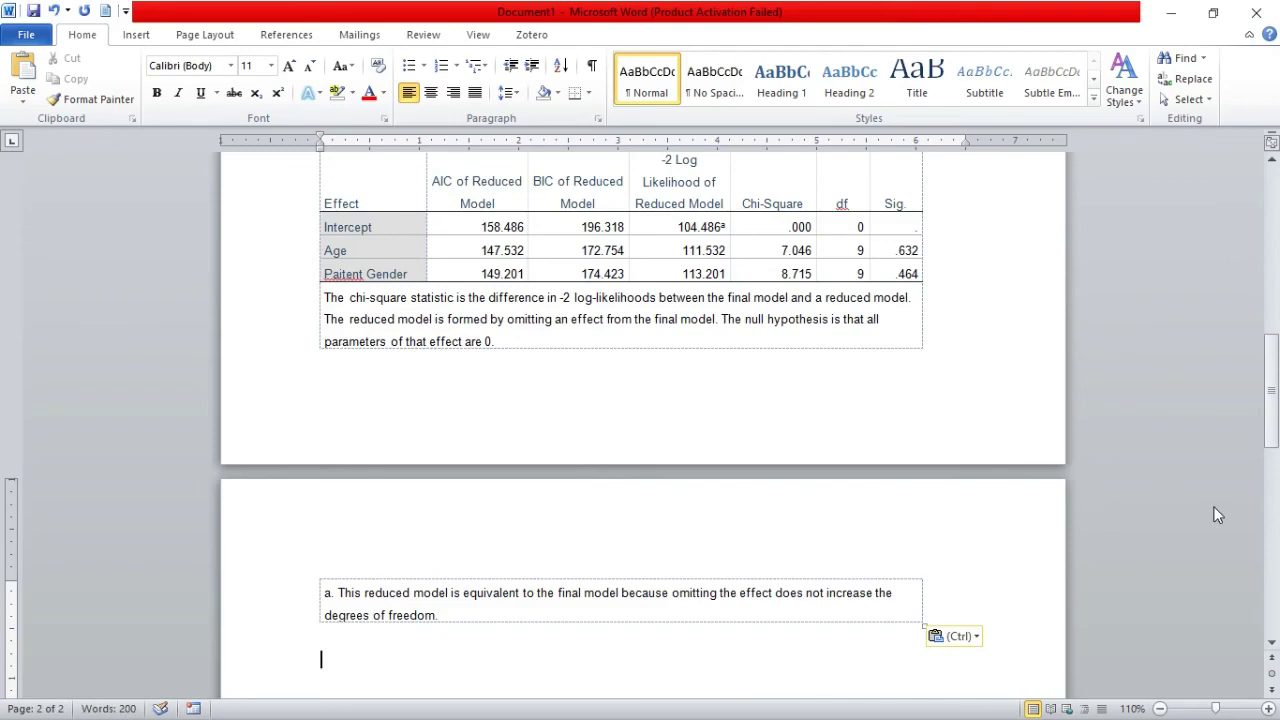
left_click_drag(1271, 420, 1271, 384)
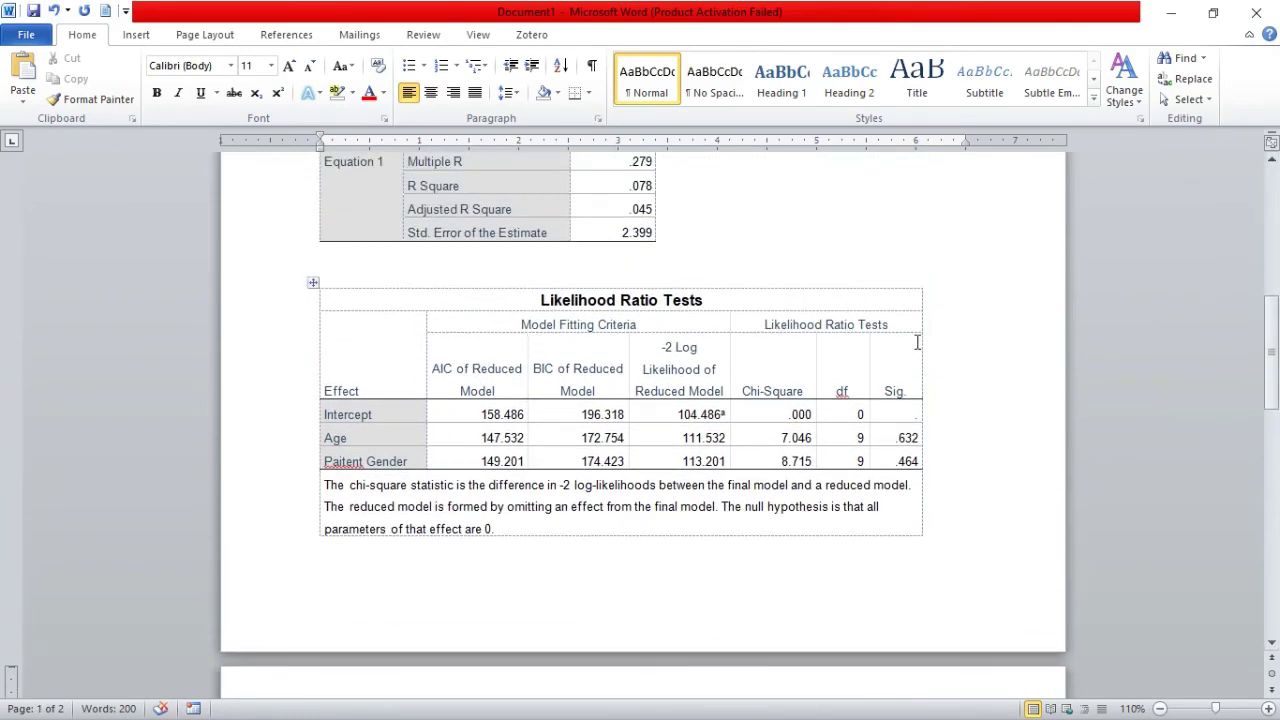
left_click(878, 363)
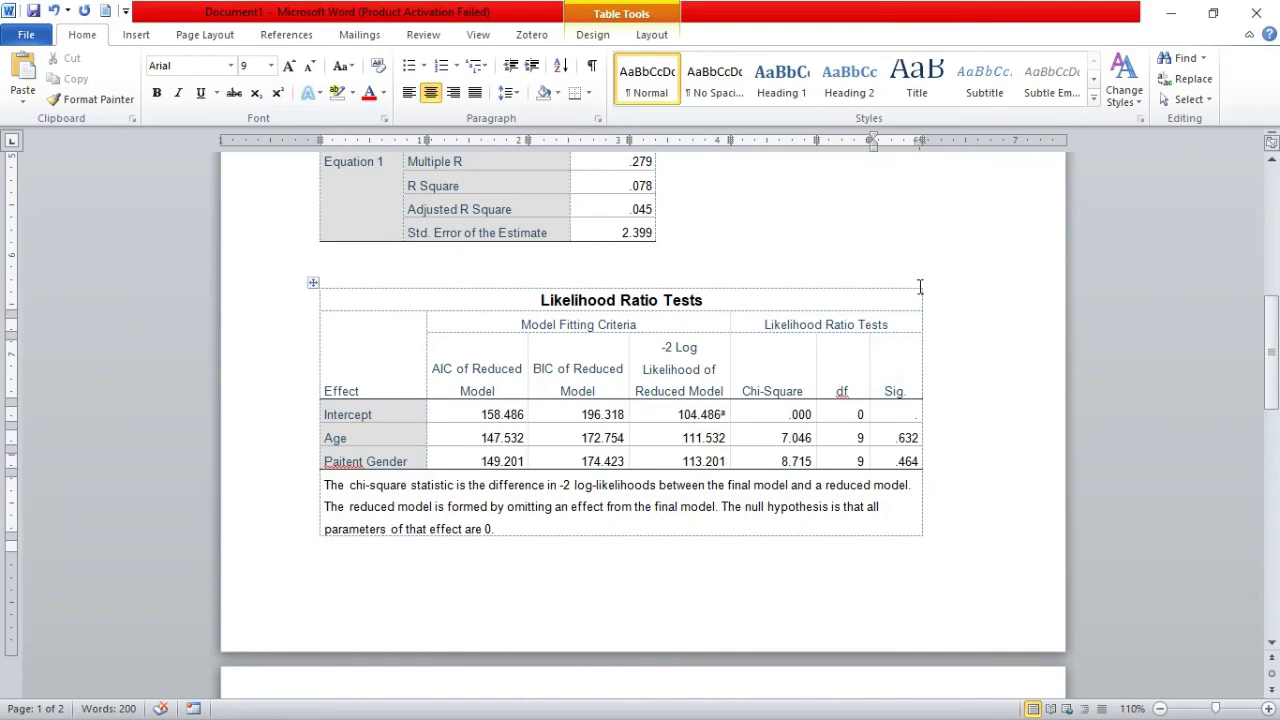
left_click(851, 364)
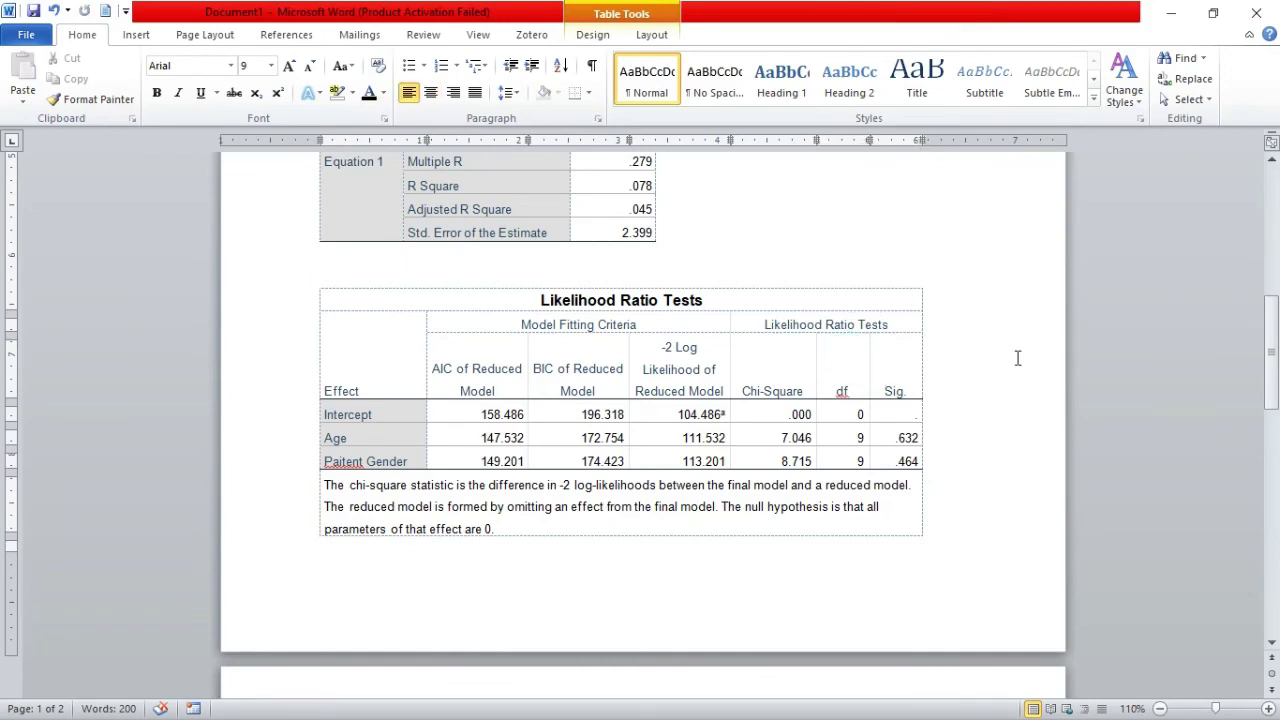